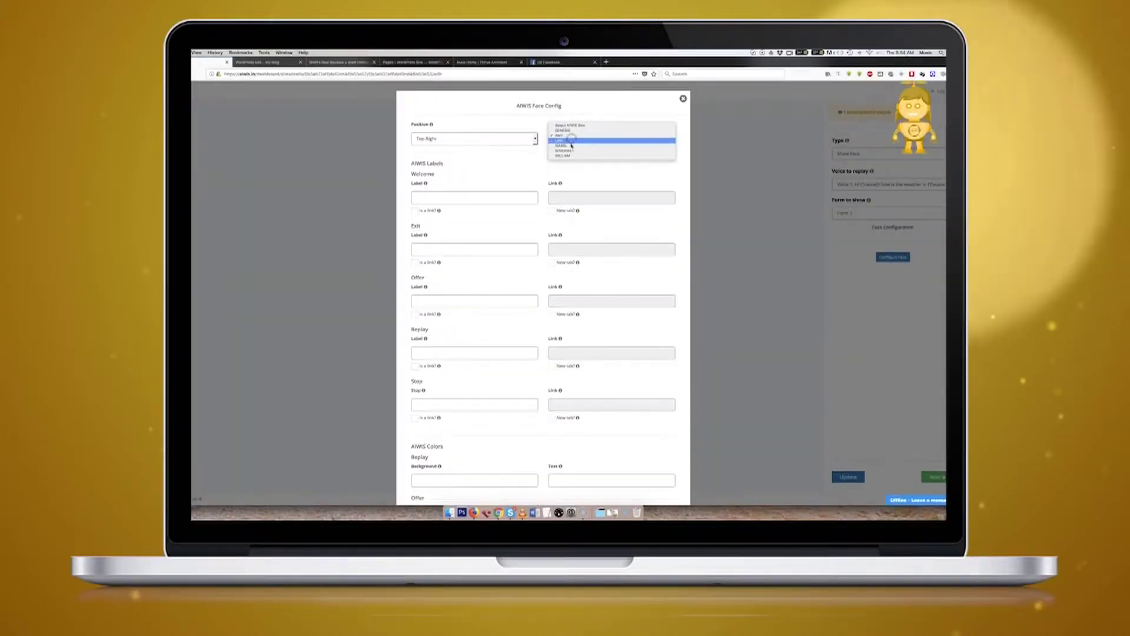
Try several avatar skins, including SPROCKET, in the AIWIS face configuration and save the configuration.
click(571, 140)
click(573, 136)
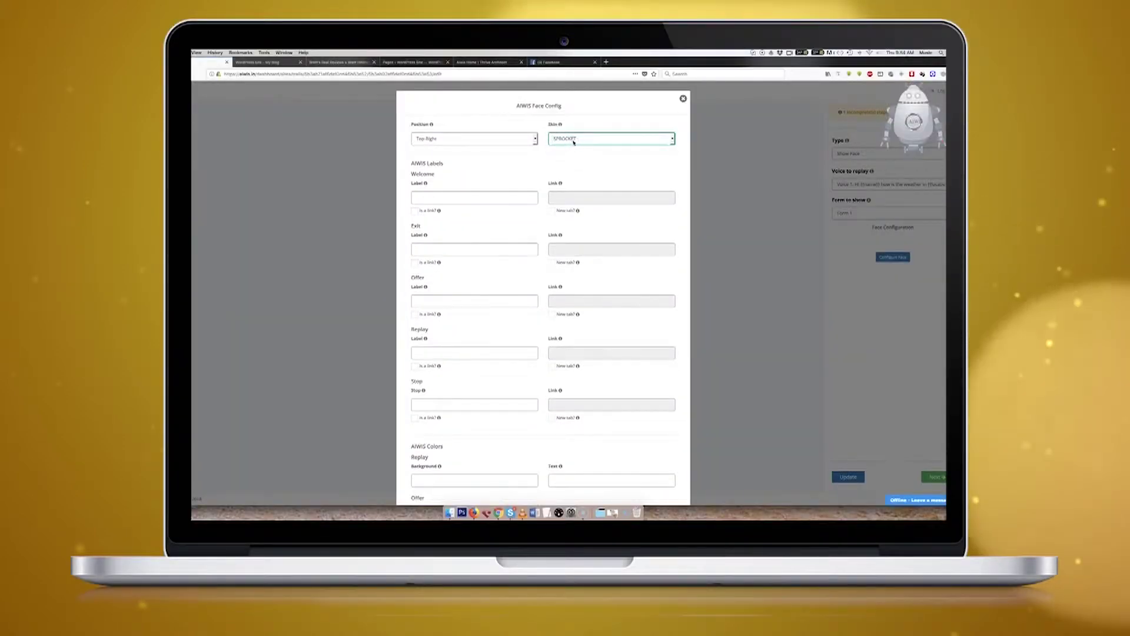
click(574, 140)
click(565, 141)
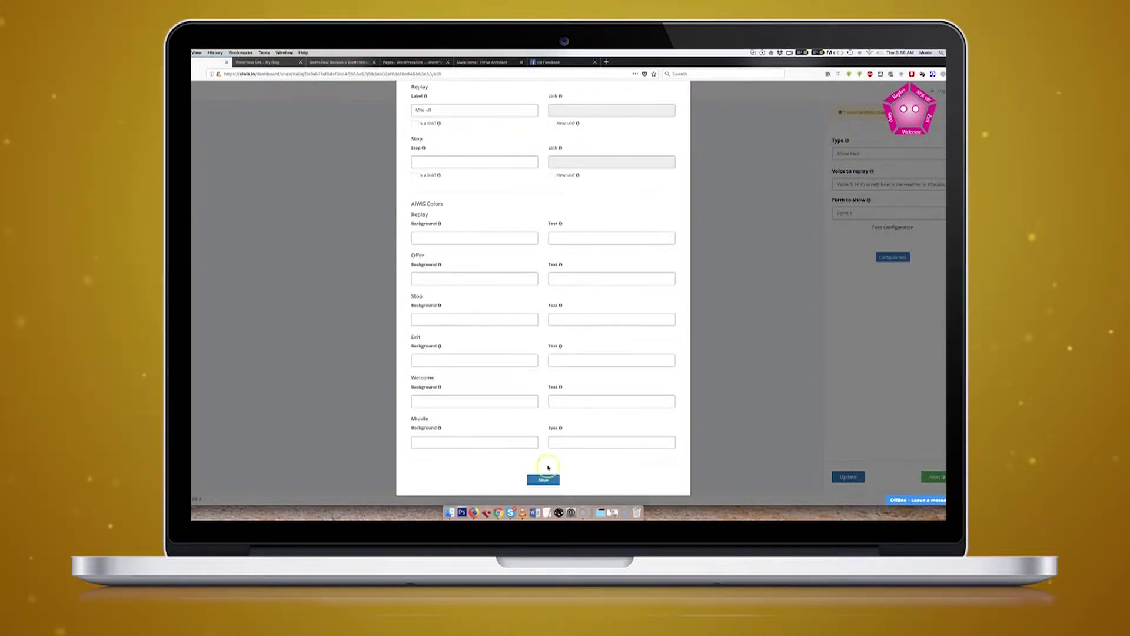
click(544, 479)
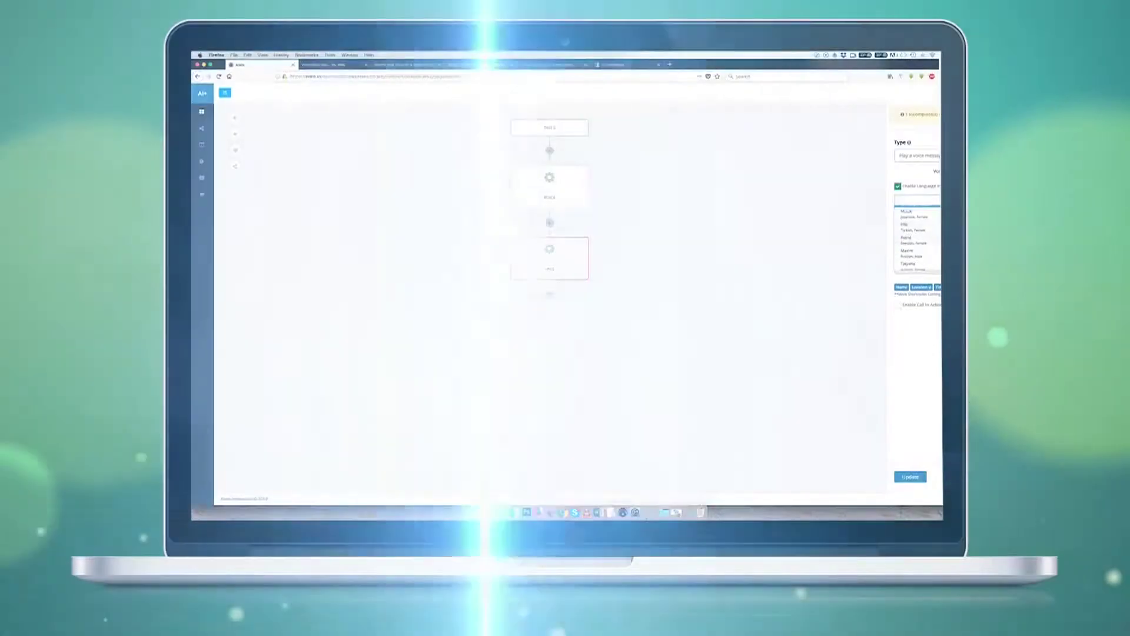
Choose the Joanna US English female voice and play it with the test text "Hello and welcome".
scroll(852, 336, down, 4)
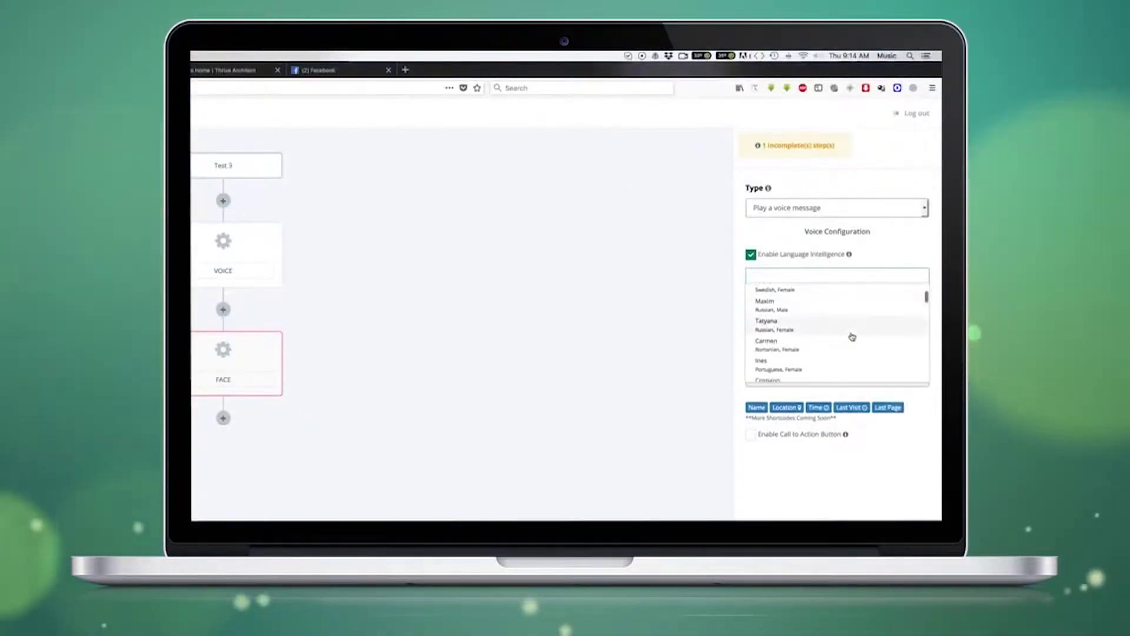
scroll(851, 336, down, 4)
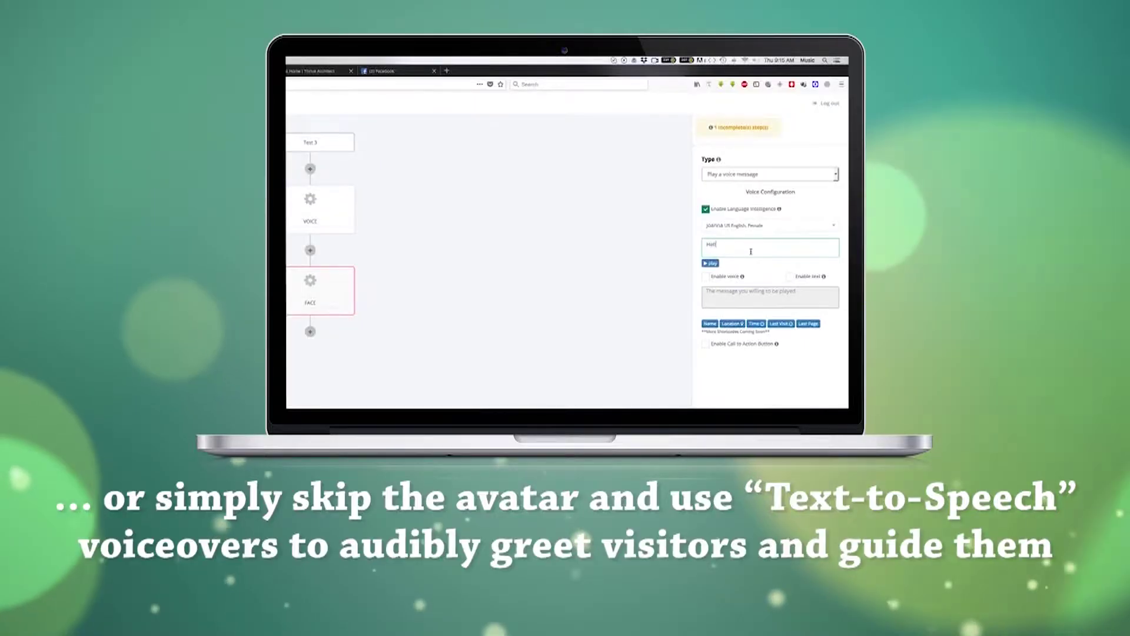
text(d we)
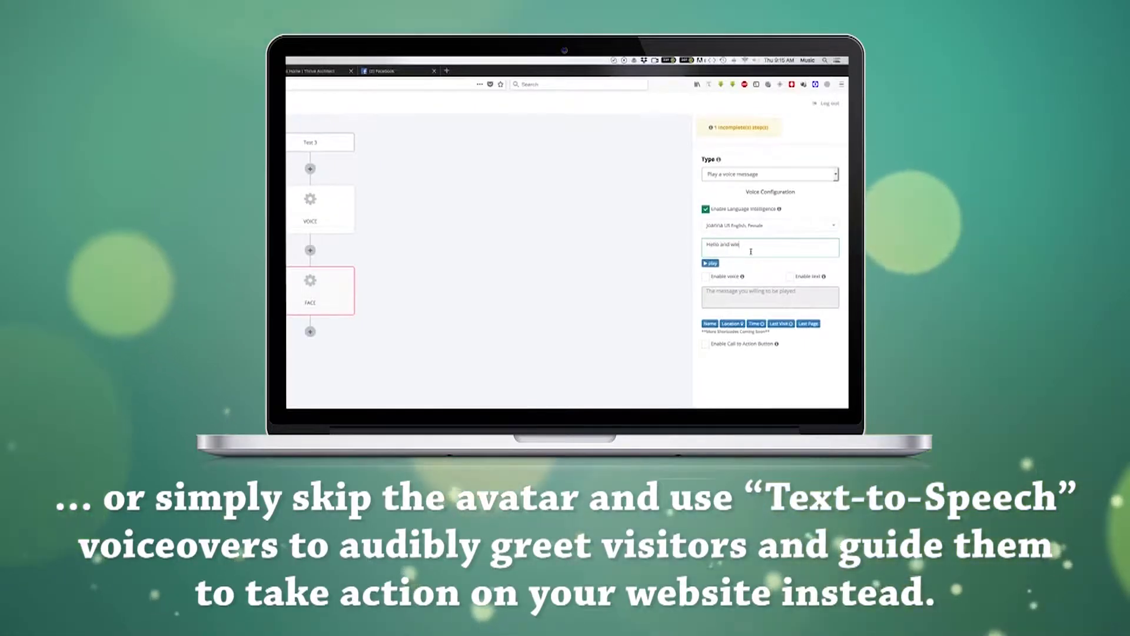
text(lcome)
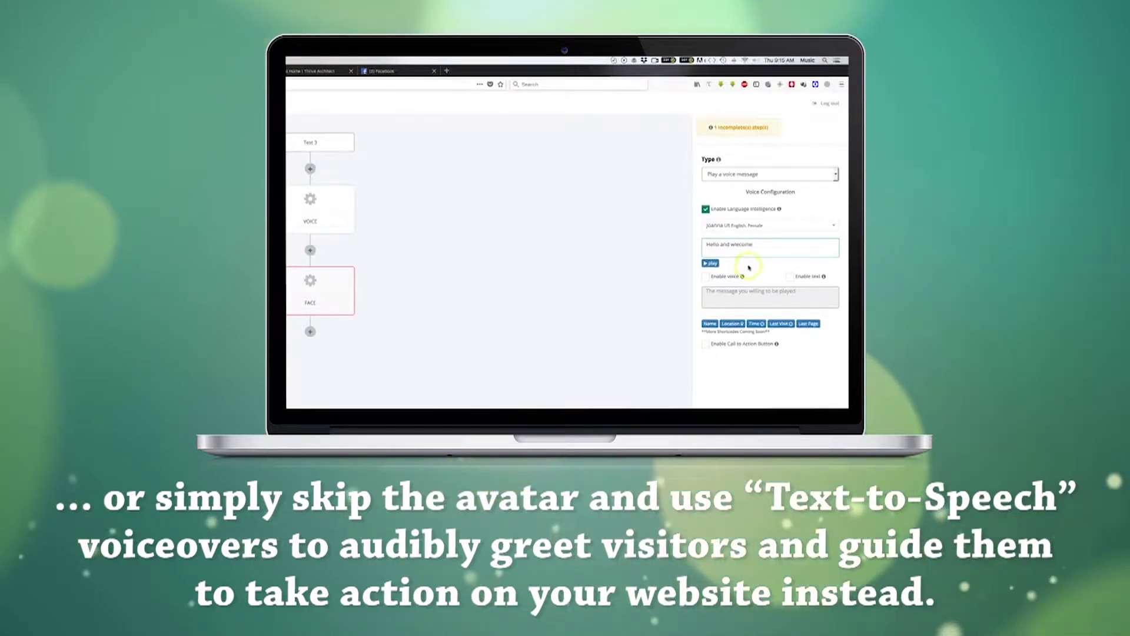
click(710, 263)
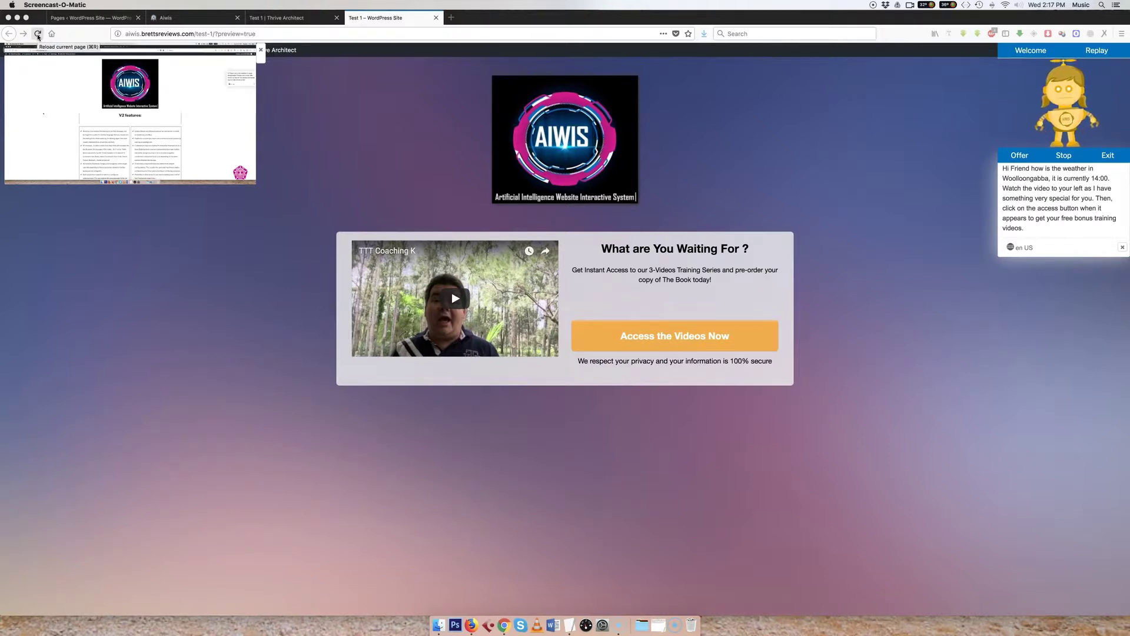
Reload the Test 1 preview page and pause its pop-up video.
click(37, 34)
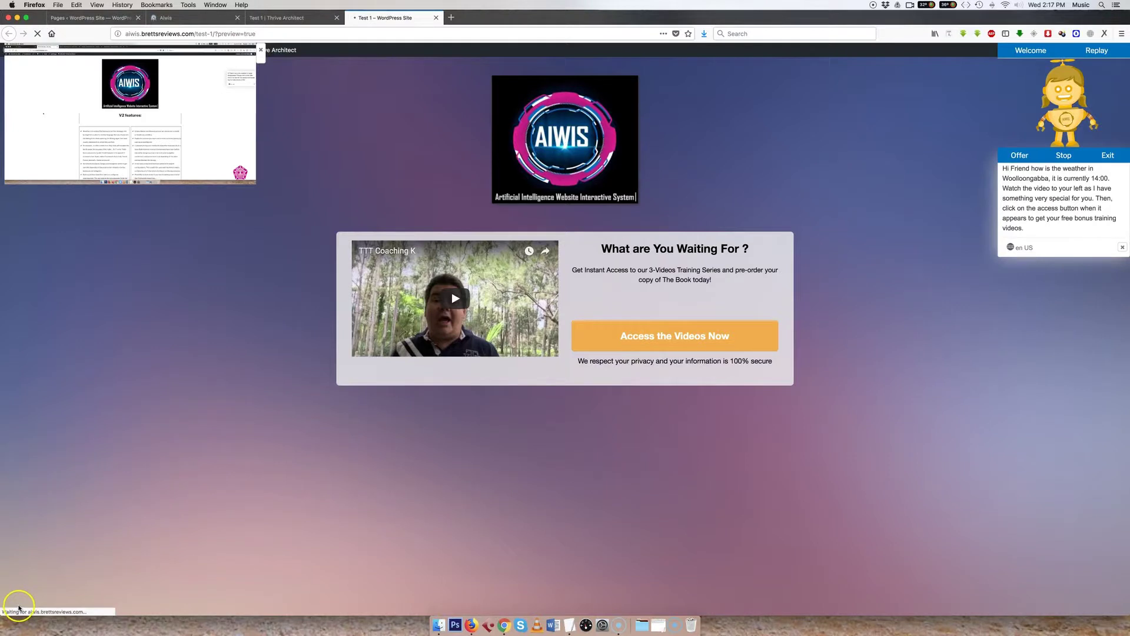
click(18, 608)
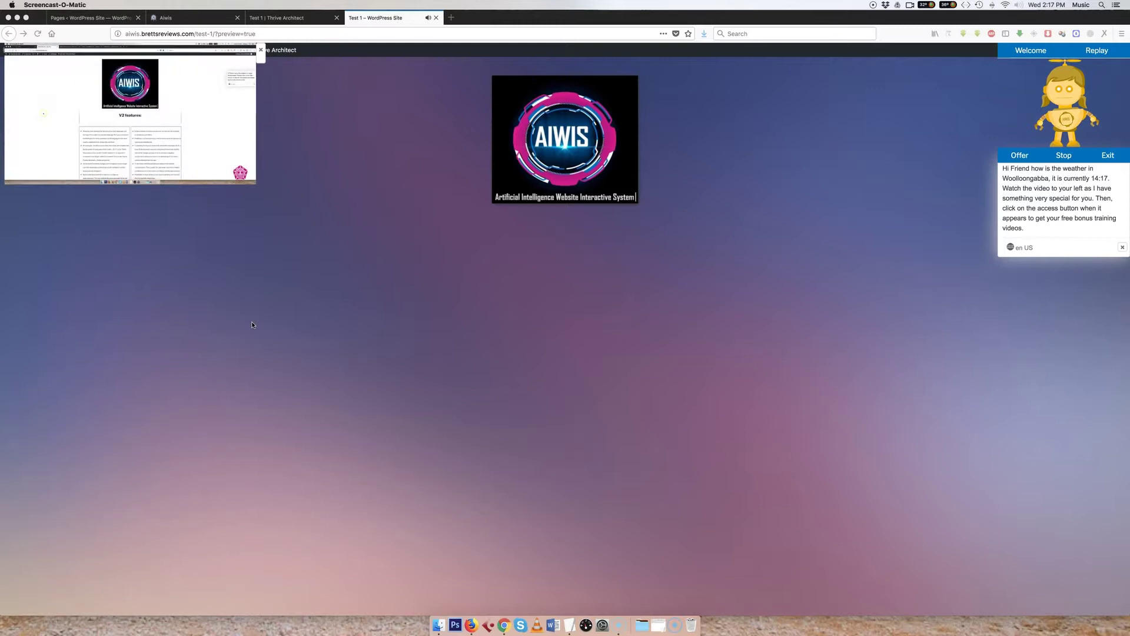
click(19, 176)
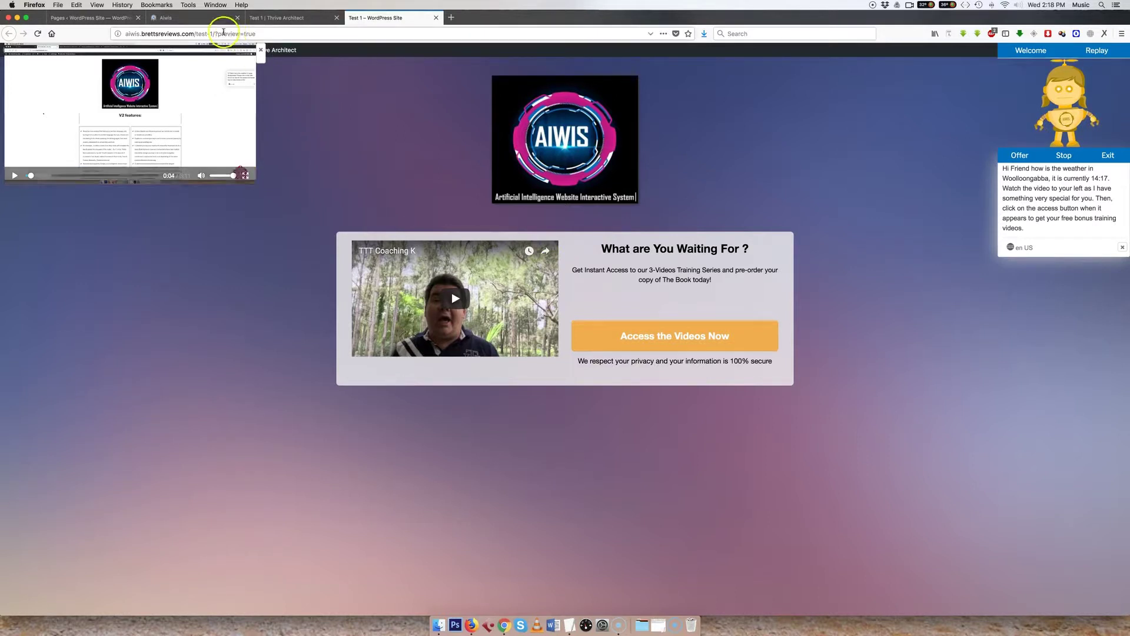
Switch to the Aiwis dashboard, collapse the Test 2 project and browse the training courses.
click(189, 17)
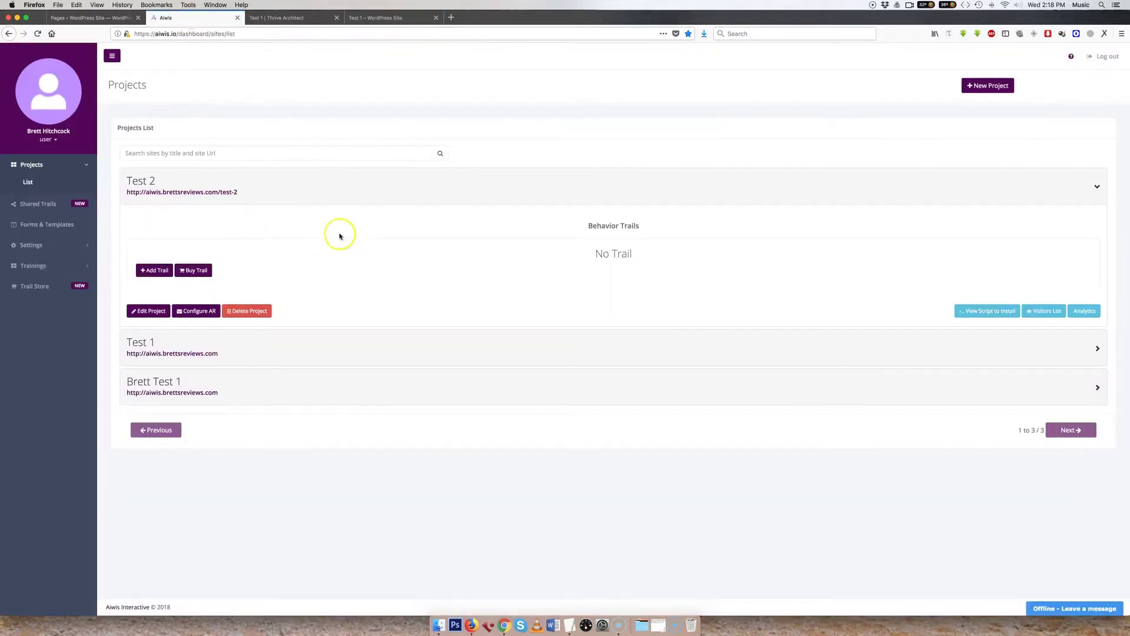
click(1097, 187)
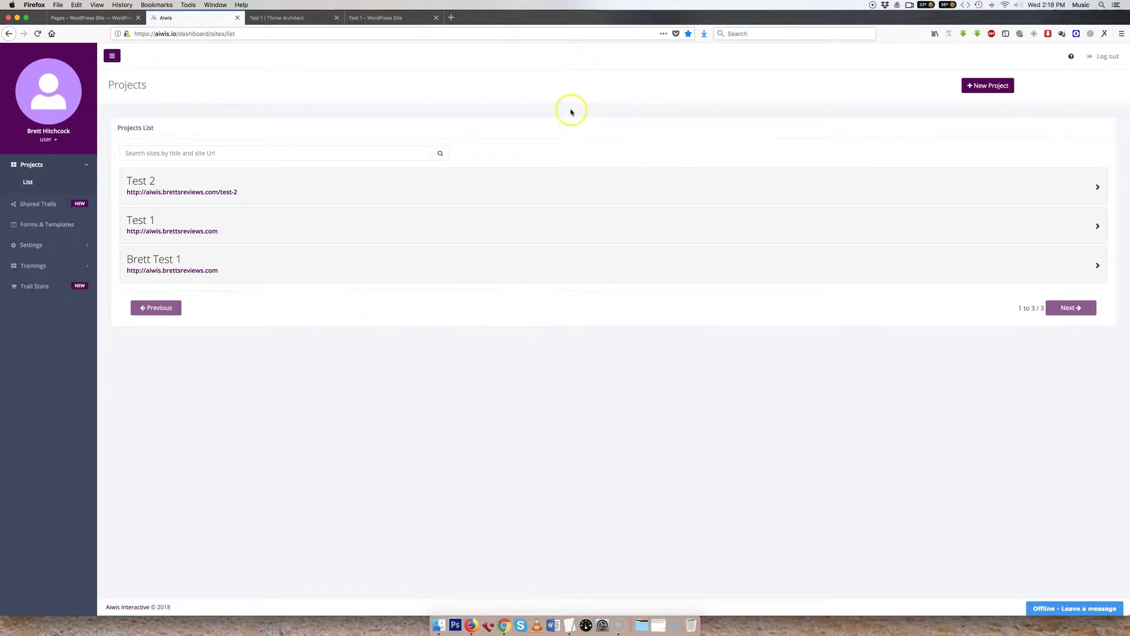
click(32, 266)
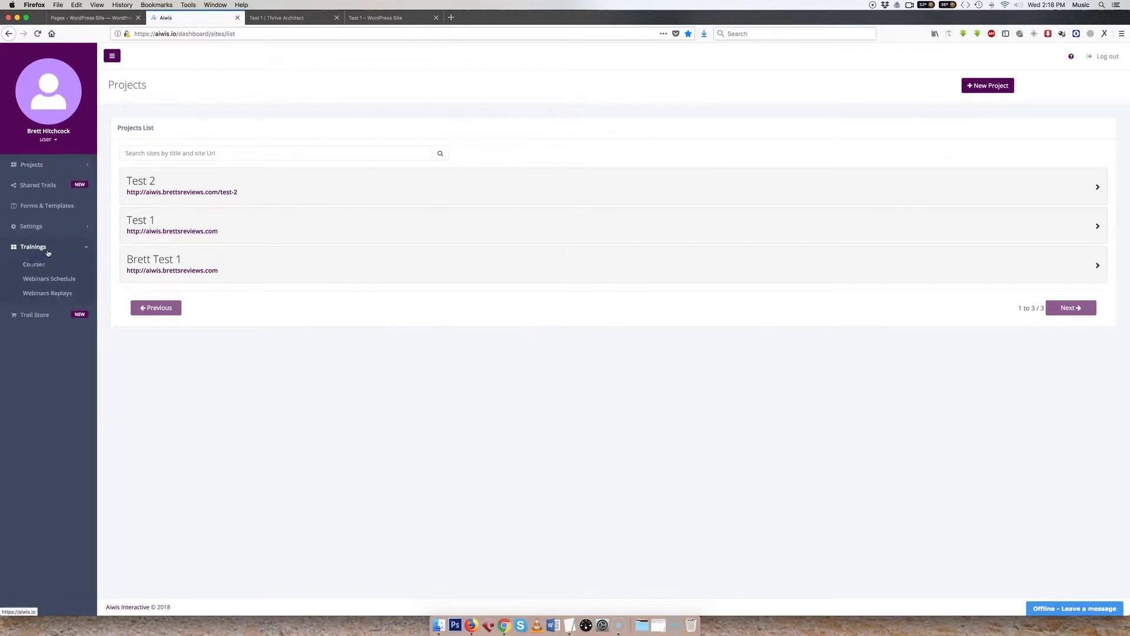
click(55, 264)
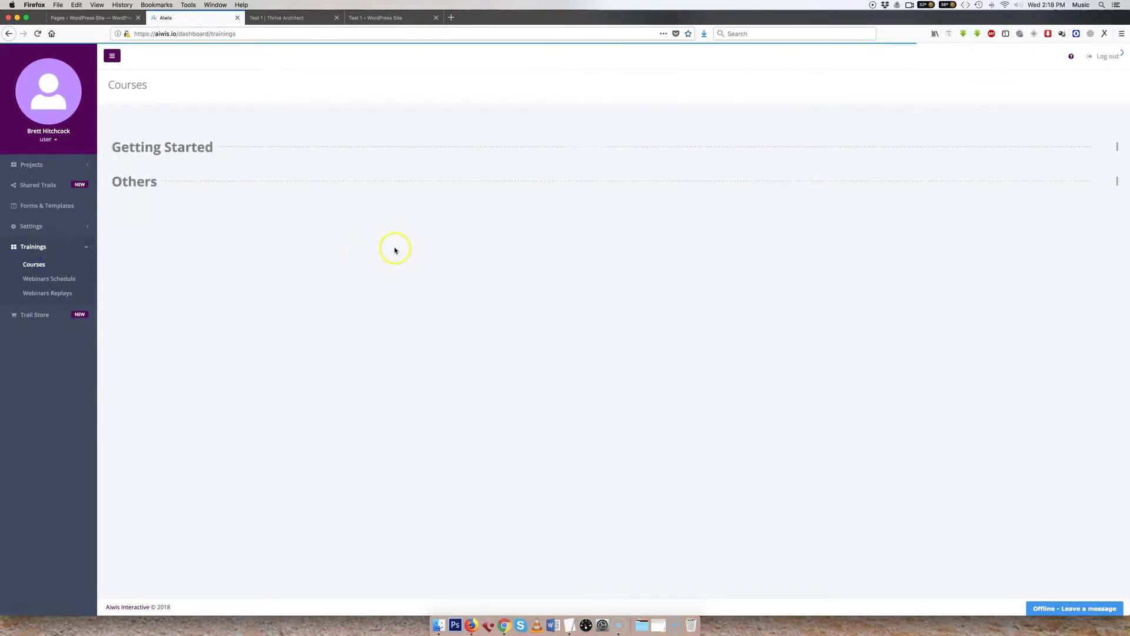
scroll(611, 217, down, 7)
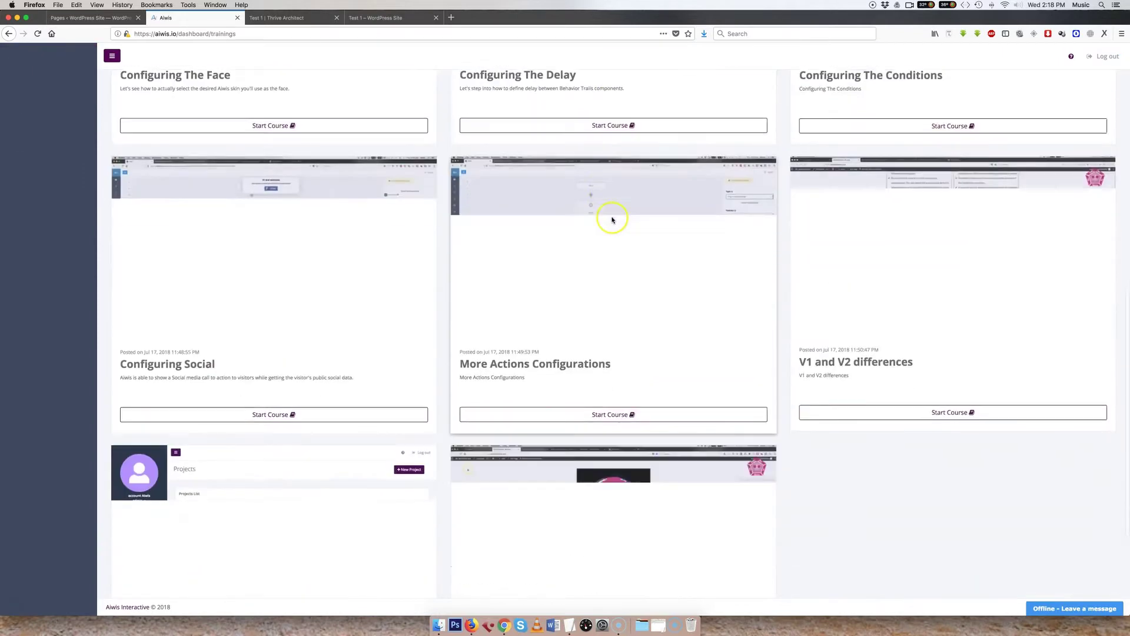
scroll(611, 222, up, 10)
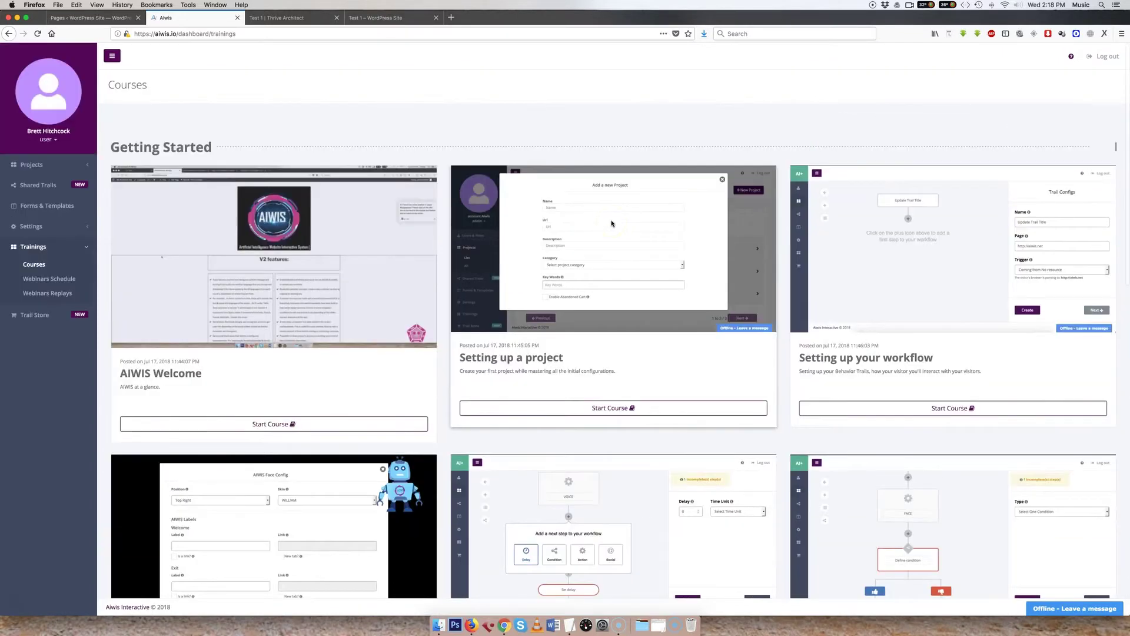
Return to the projects list and open the Test 1 project's behavior trail for editing.
click(30, 165)
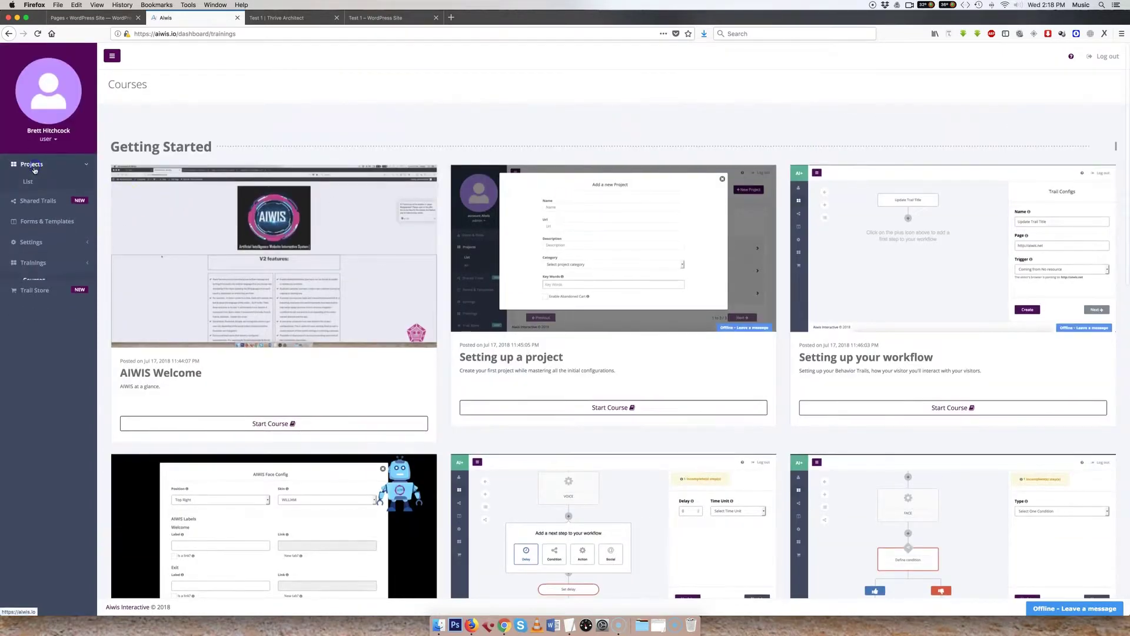
click(27, 183)
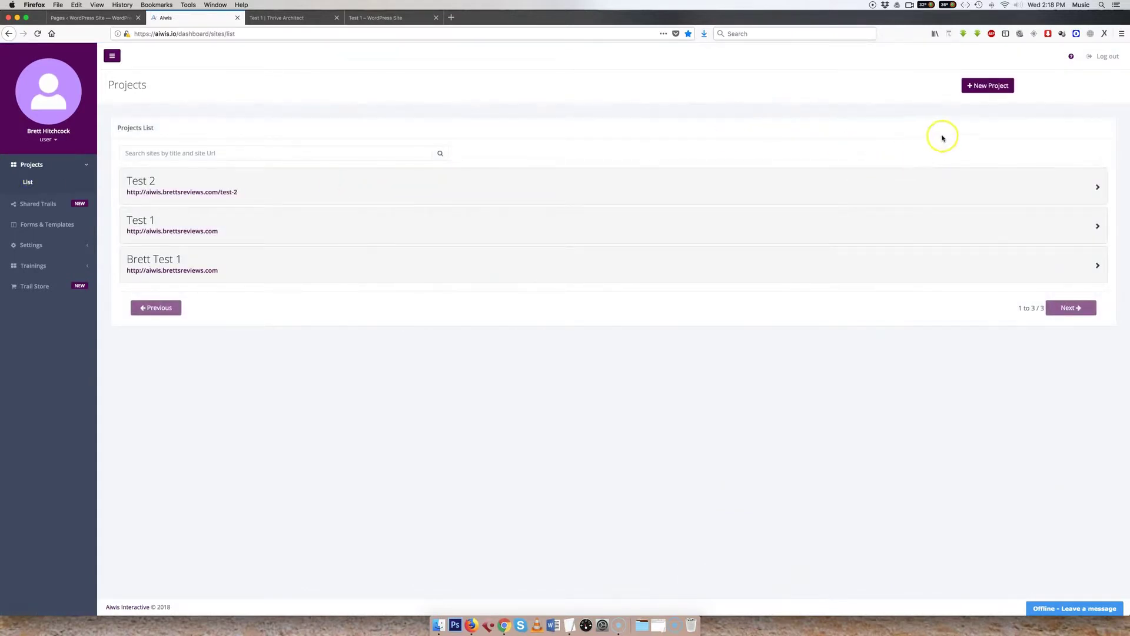
click(1098, 228)
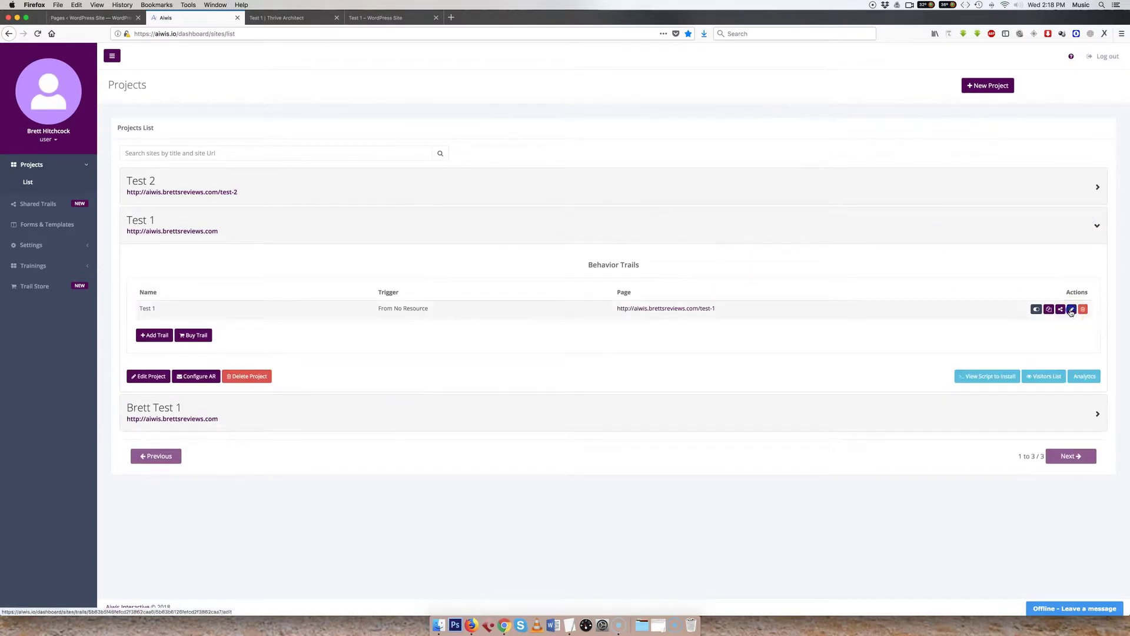
click(1070, 311)
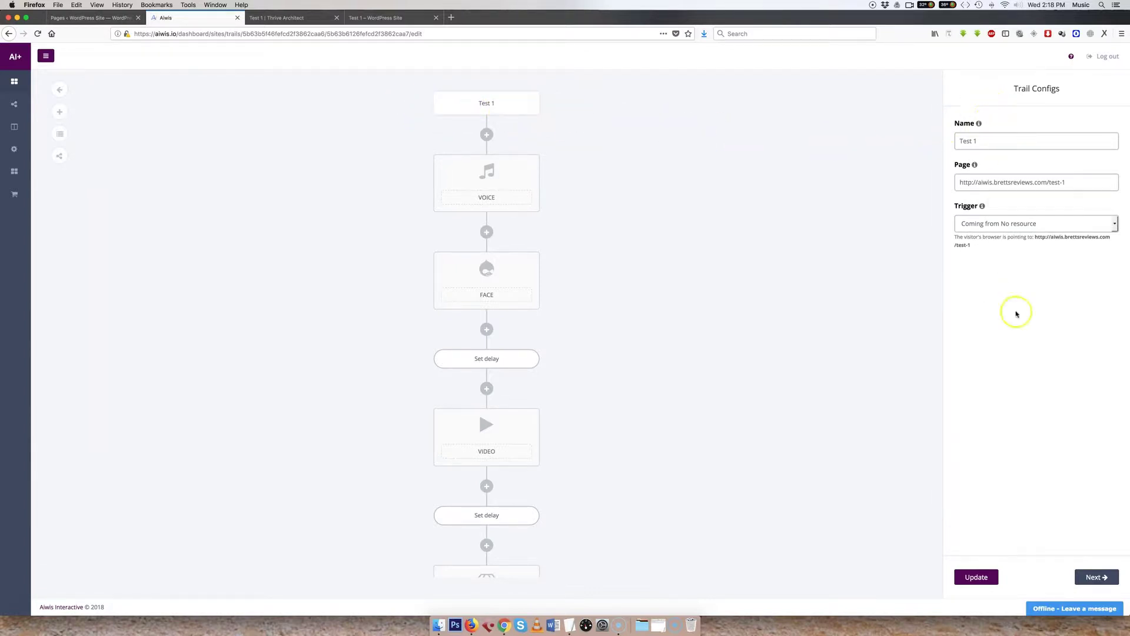
Review the settings of the trail's voice, face, delay, video and optin form steps.
click(511, 184)
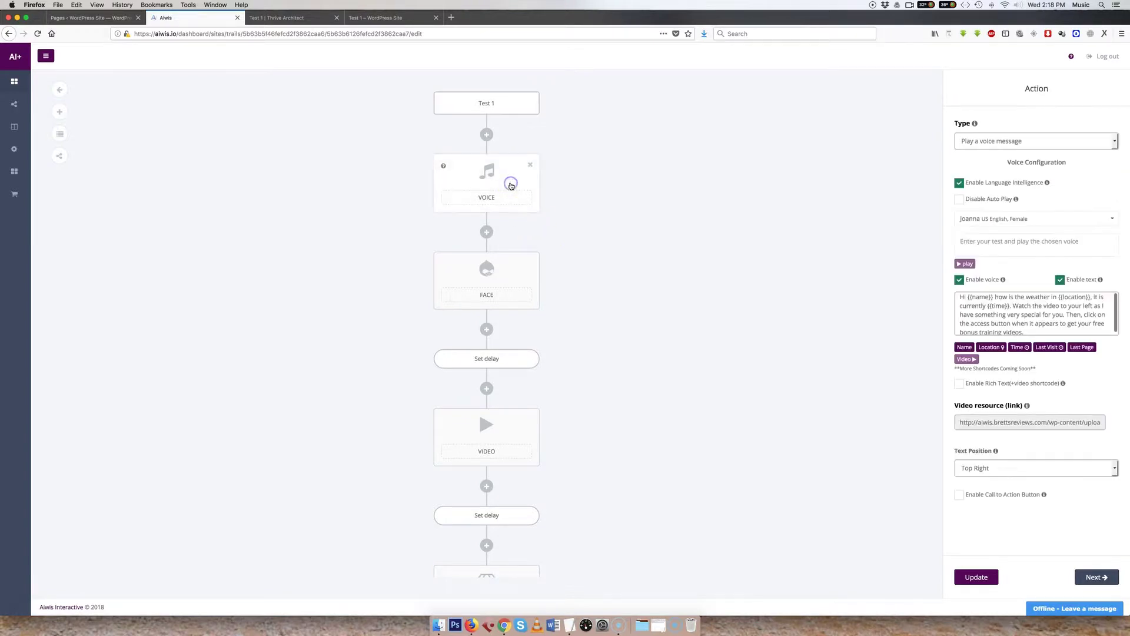
click(510, 280)
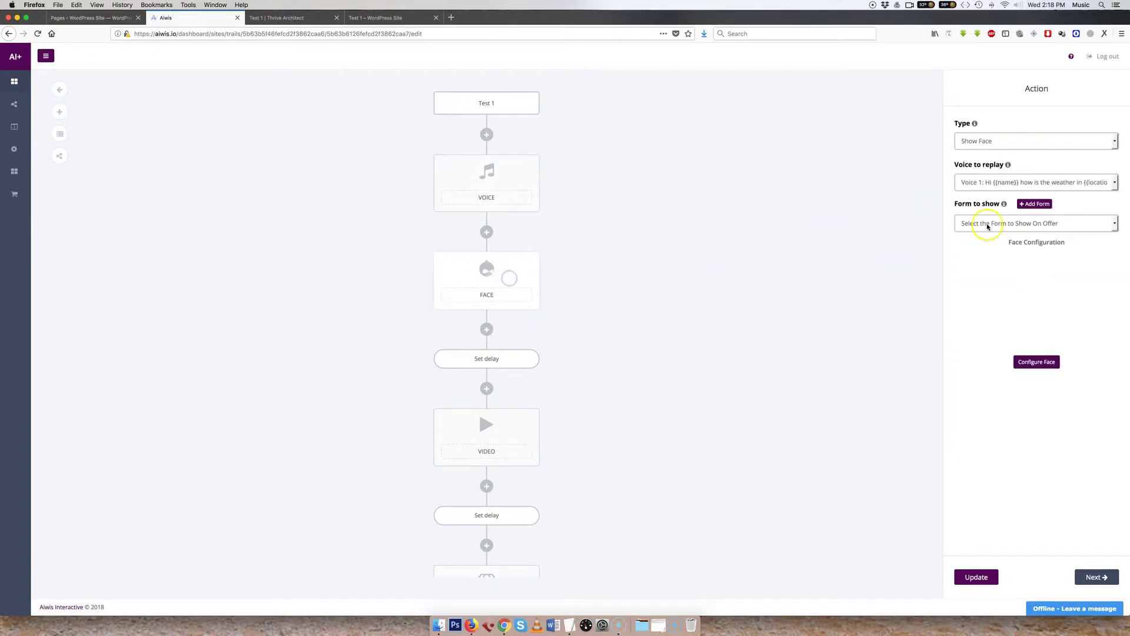
click(516, 360)
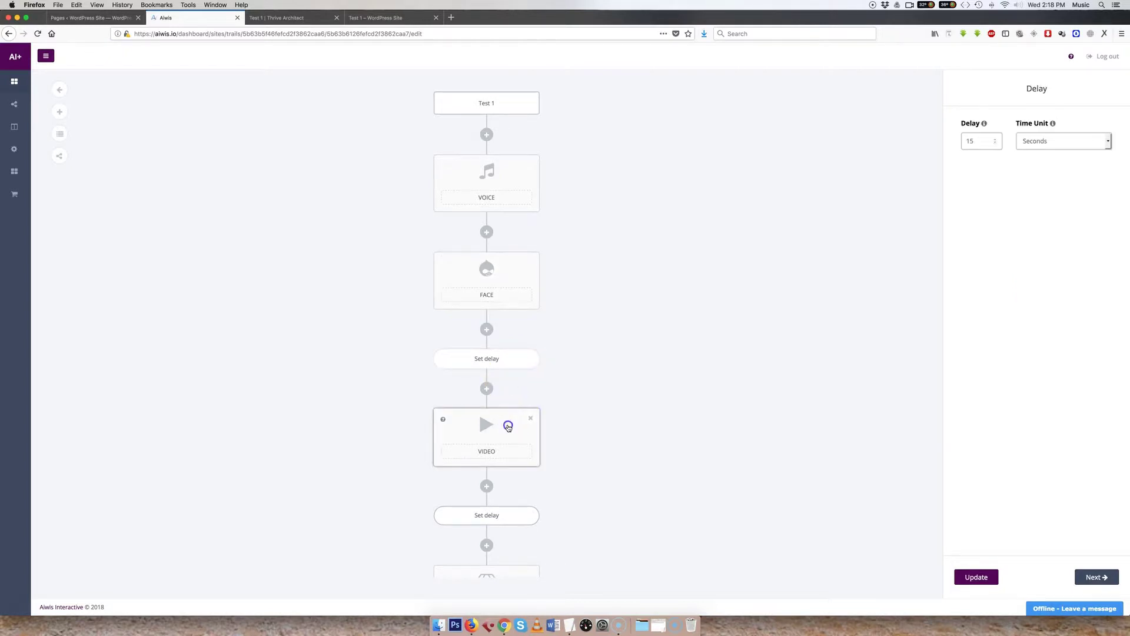
click(508, 426)
scroll(613, 432, down, 2)
click(499, 443)
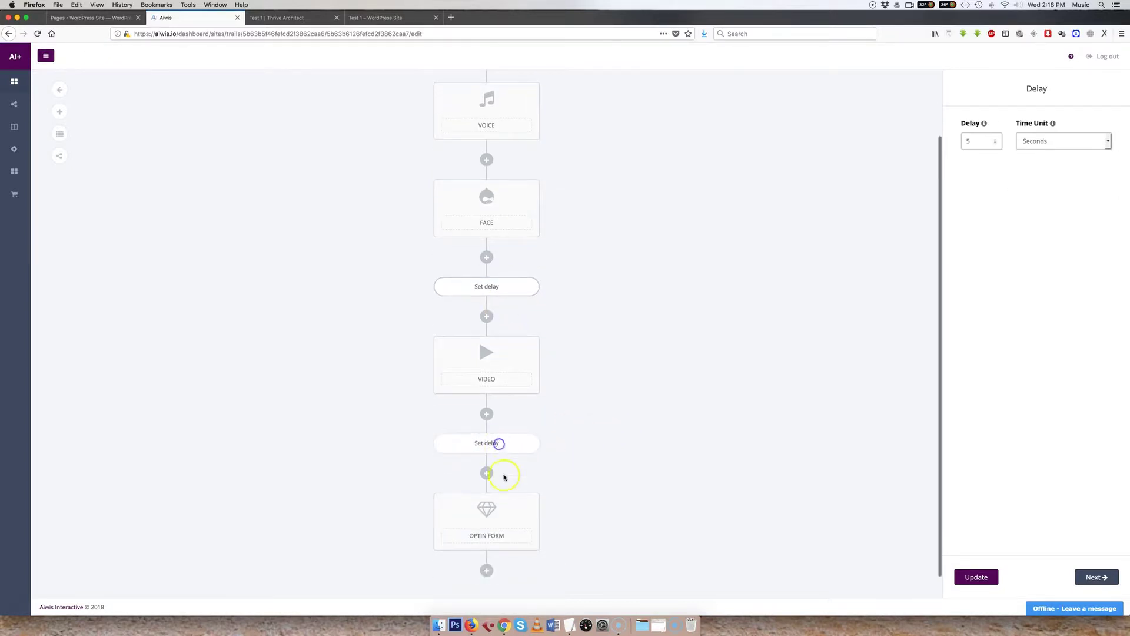
click(500, 507)
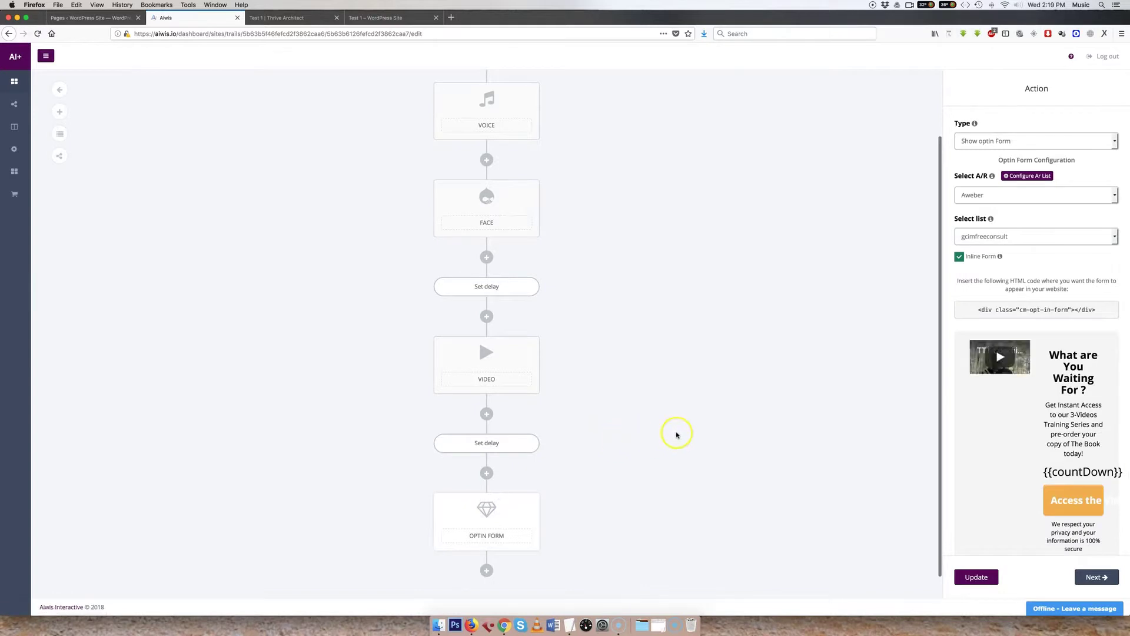
scroll(677, 434, up, 2)
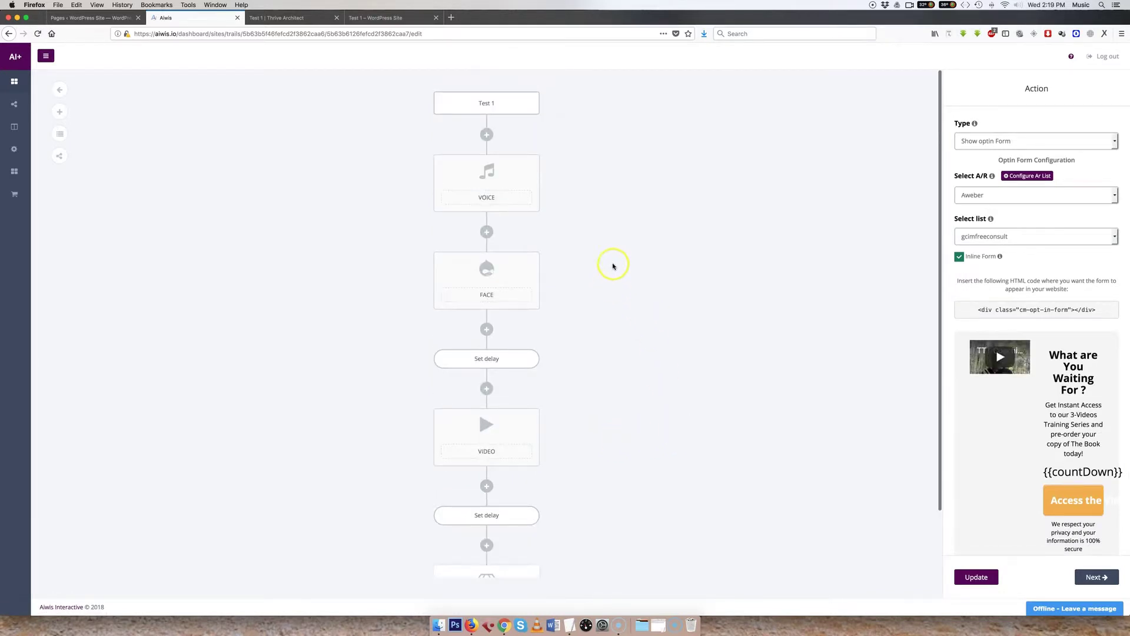
click(69, 89)
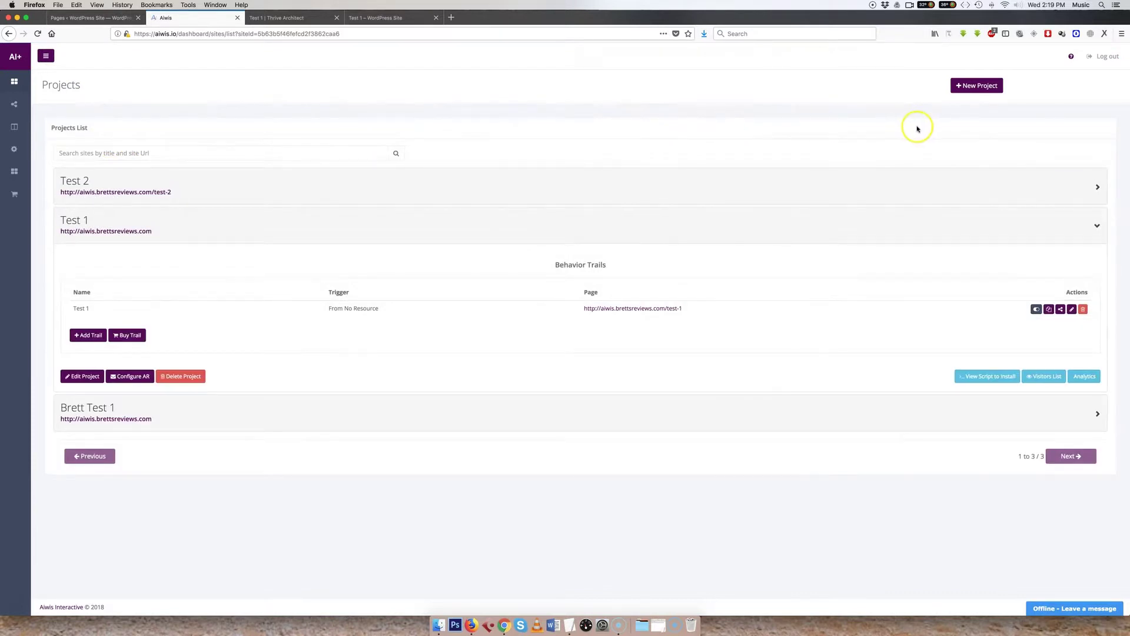
click(968, 88)
click(462, 115)
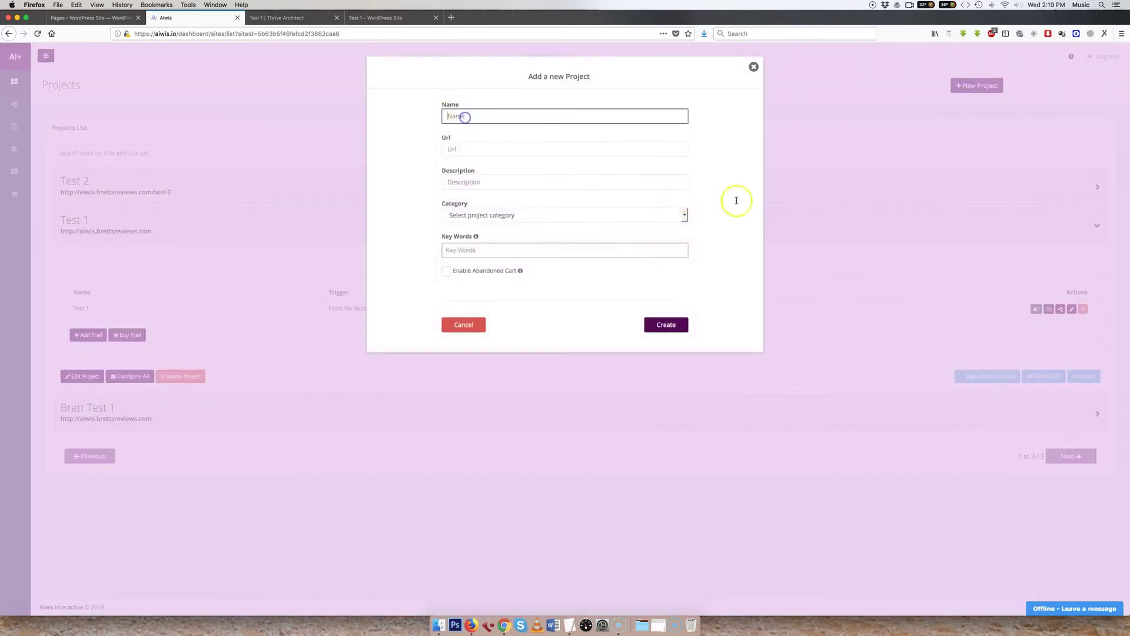
text(Test 3)
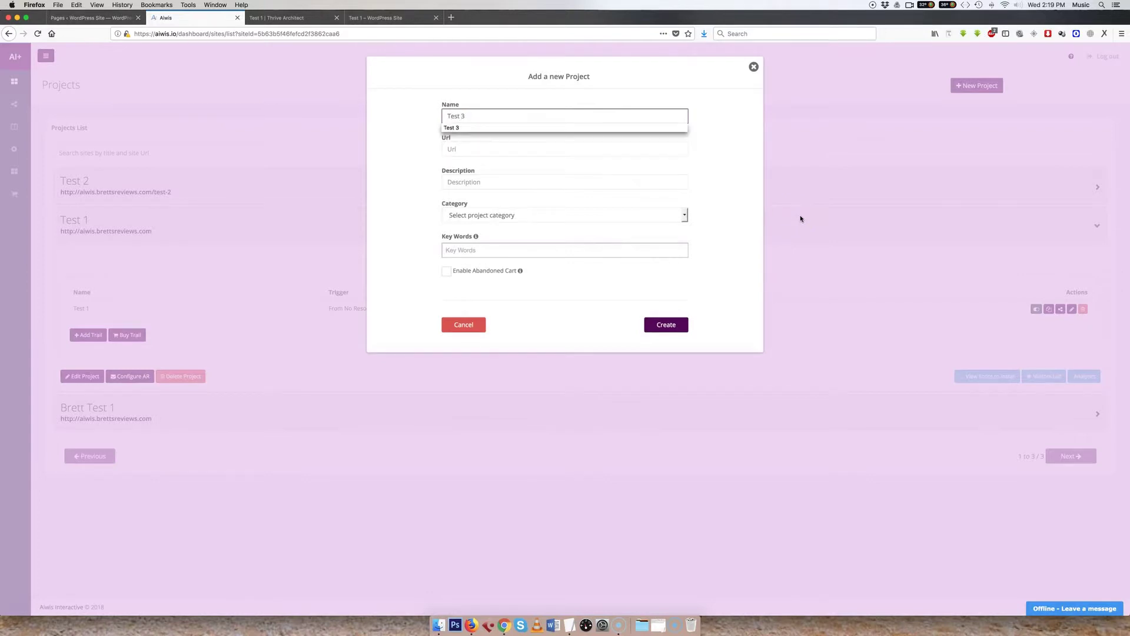
click(529, 152)
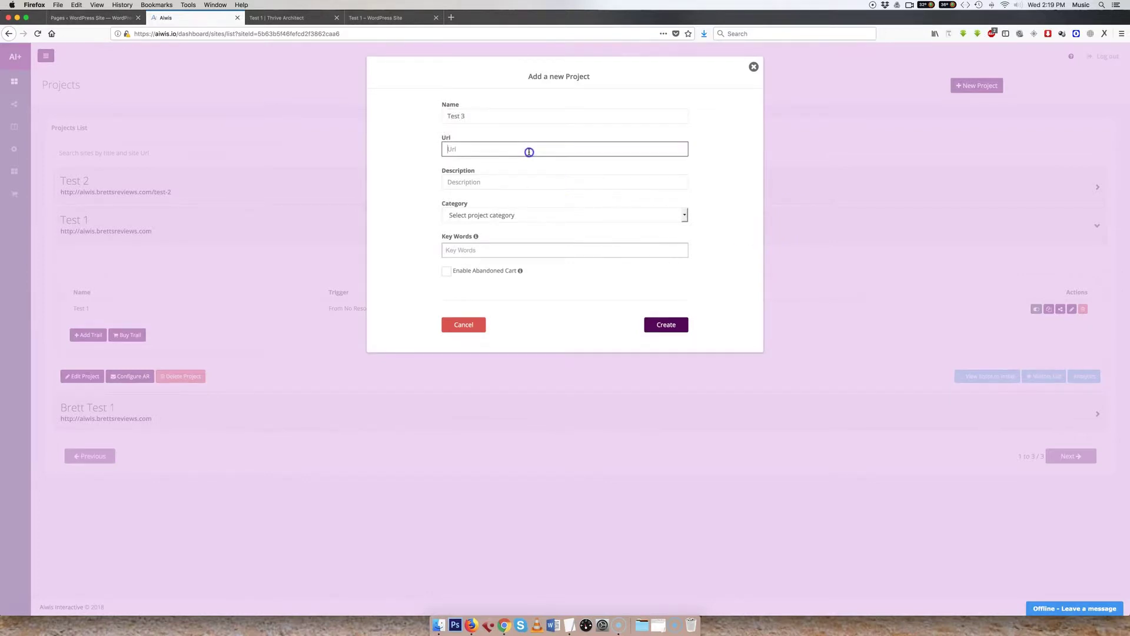
click(532, 161)
click(477, 182)
text(https://aiwis.io/dashboard/sites/trails/5b63b5f46fefcd2f3862caa6/5b63b6126fefcd2f3862caa7/edit)
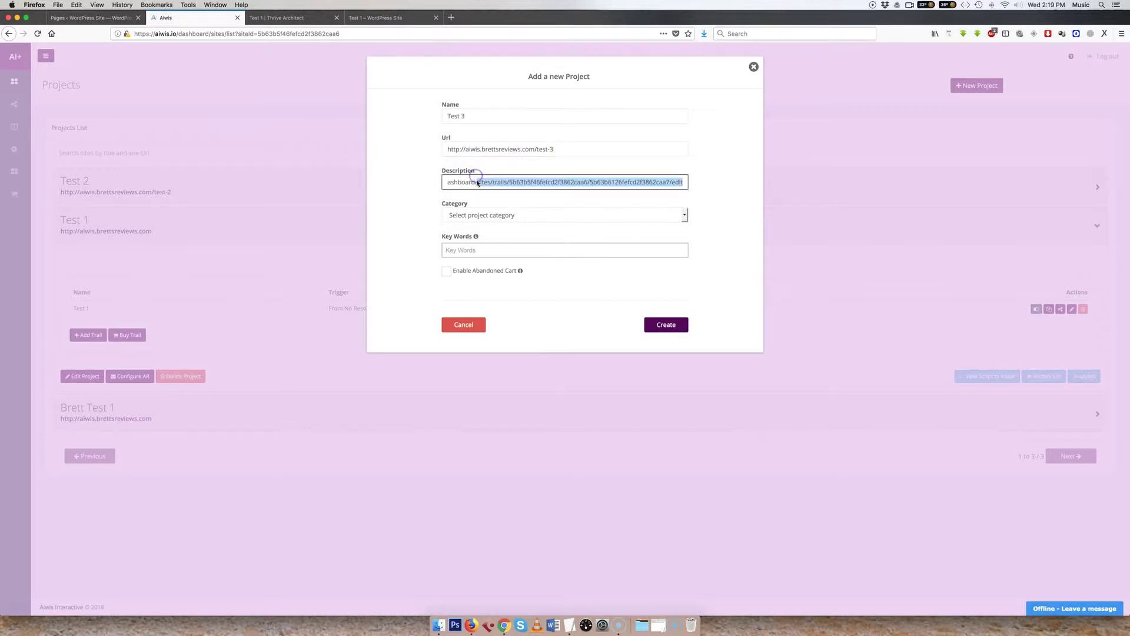
drag(484, 182, 495, 183)
key(BackSpace)
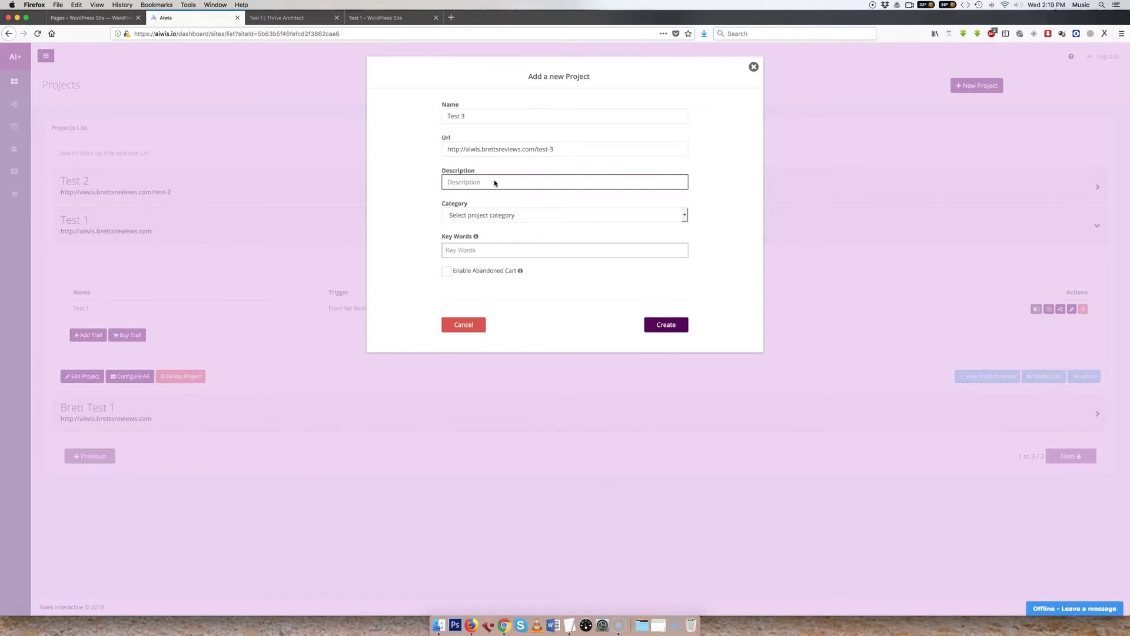
Describe the new project as Test 3, assign it the MARKETING category and create it.
text(Test 3)
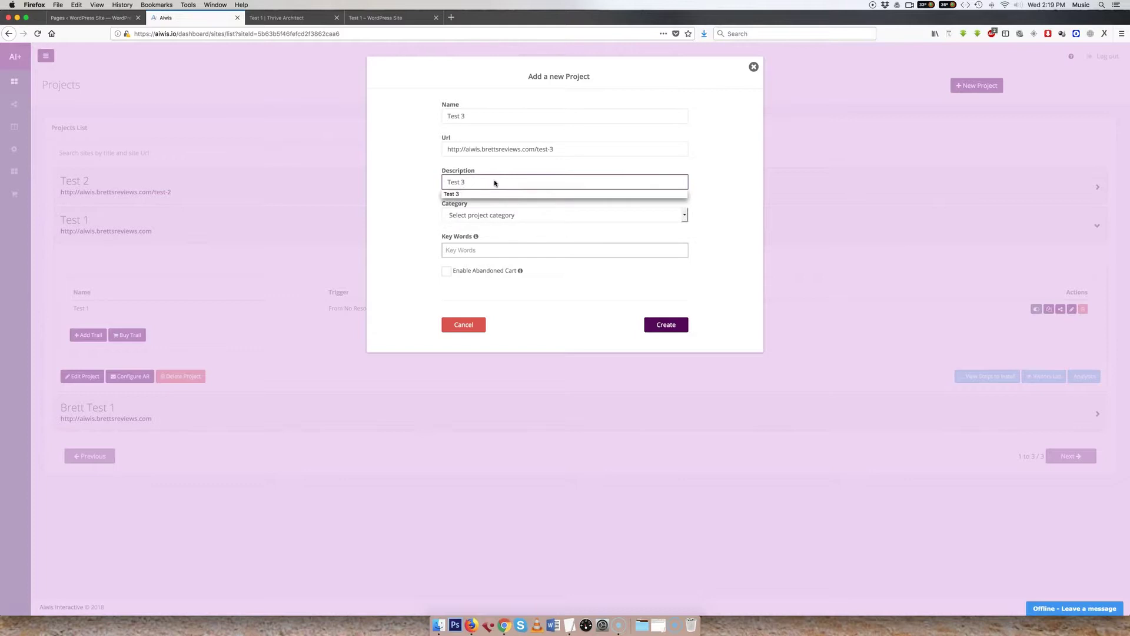
click(500, 192)
click(504, 216)
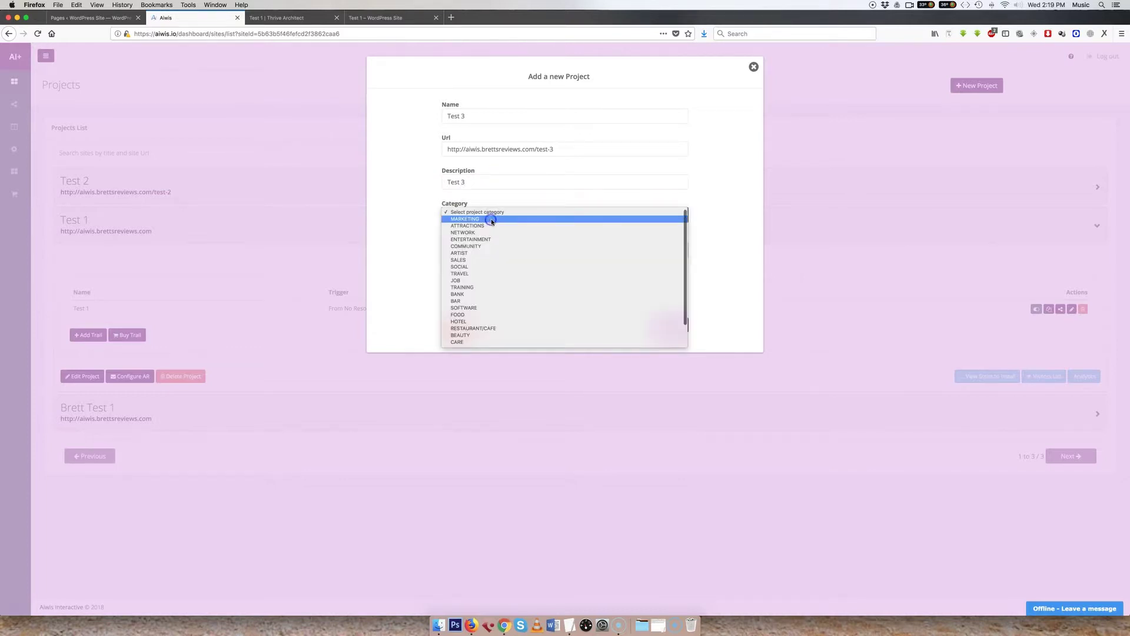
click(491, 219)
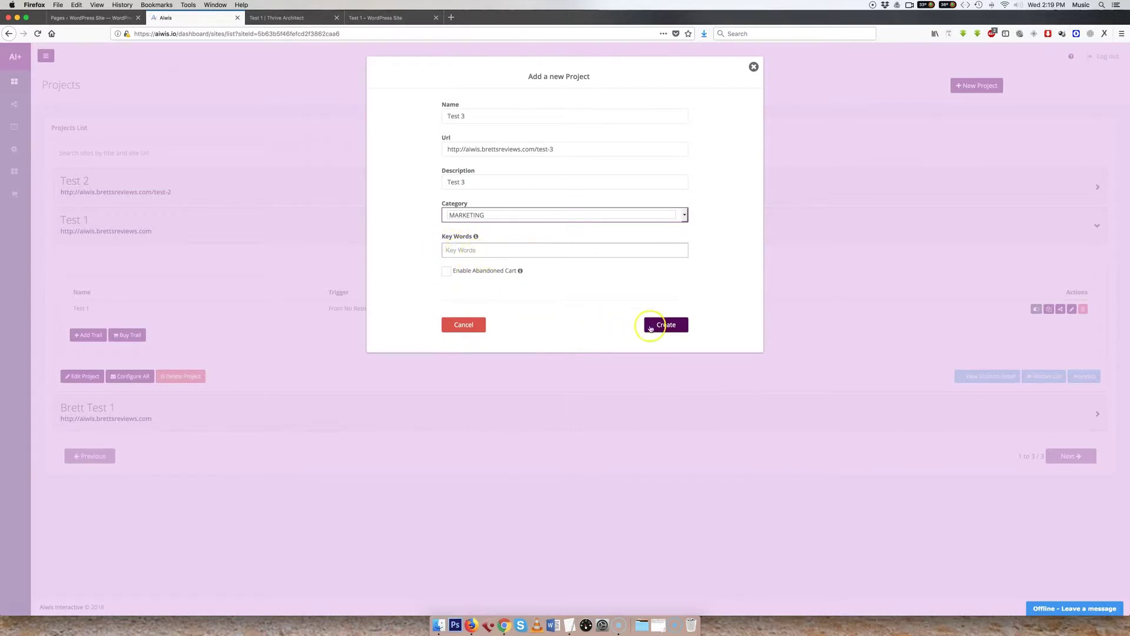
click(668, 328)
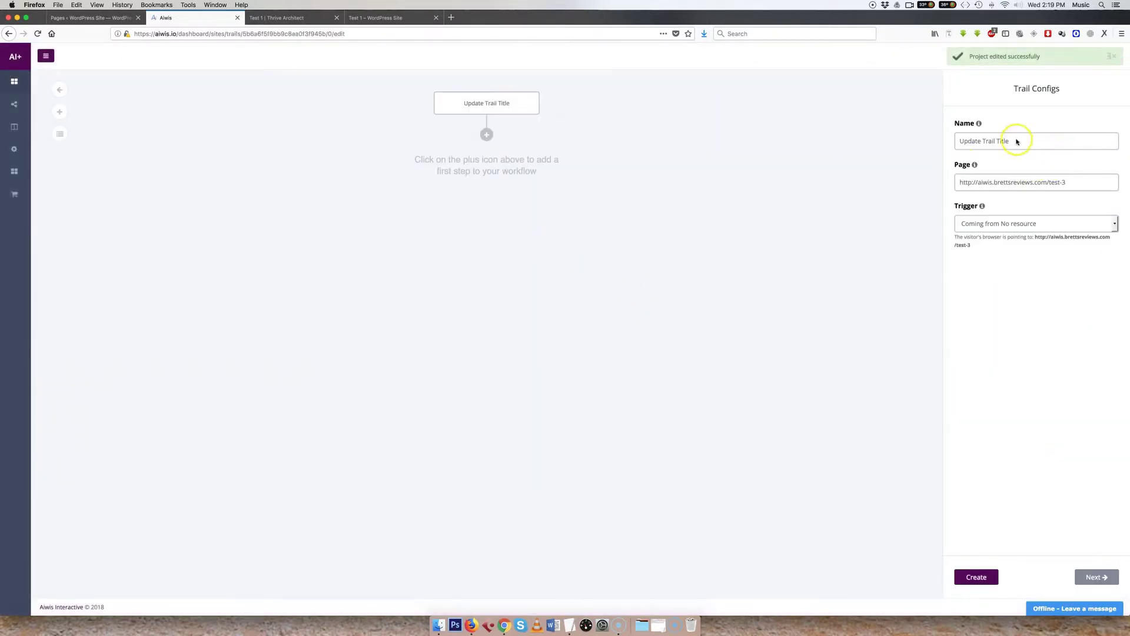
Name the behavior trail Test 3, keep the trigger Coming from No resource, and create the trail.
drag(1011, 141, 897, 139)
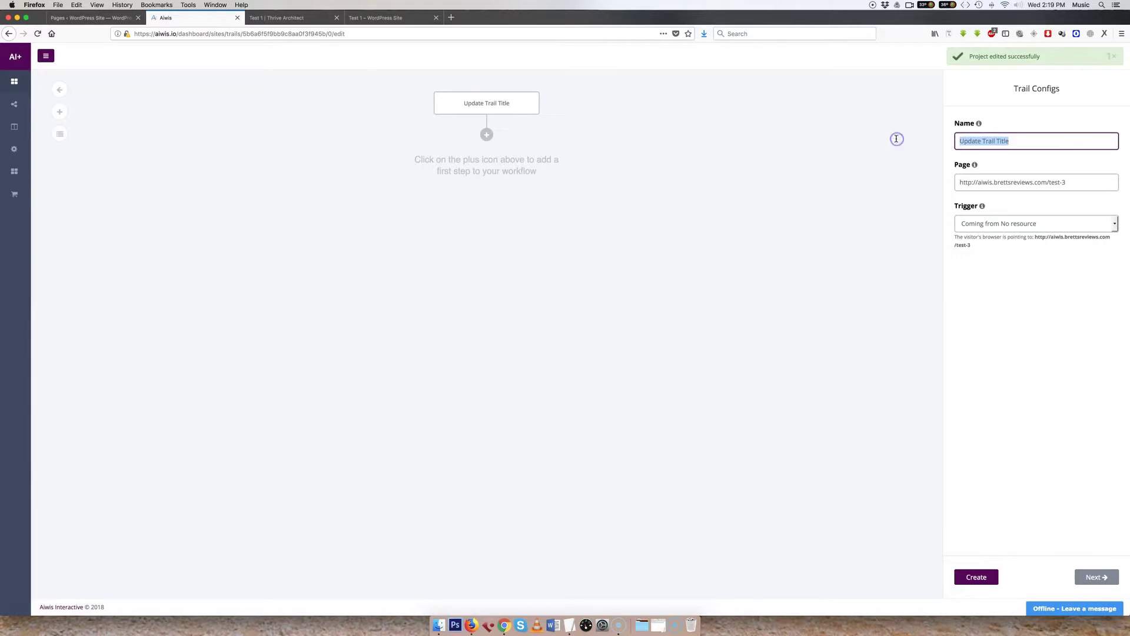
text(Test 3)
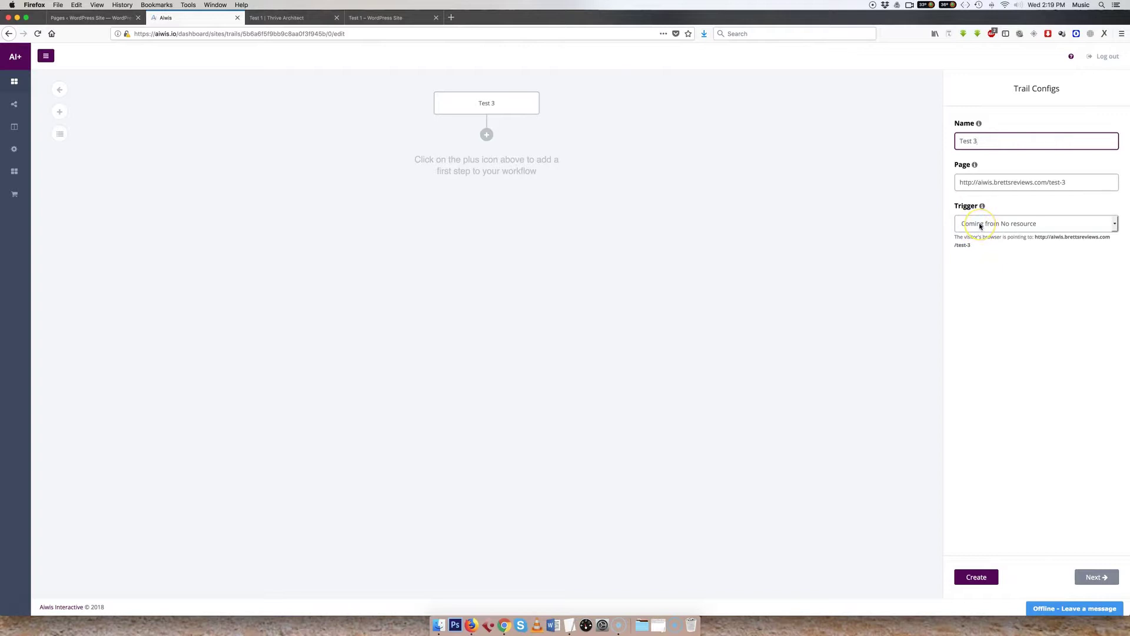
click(980, 225)
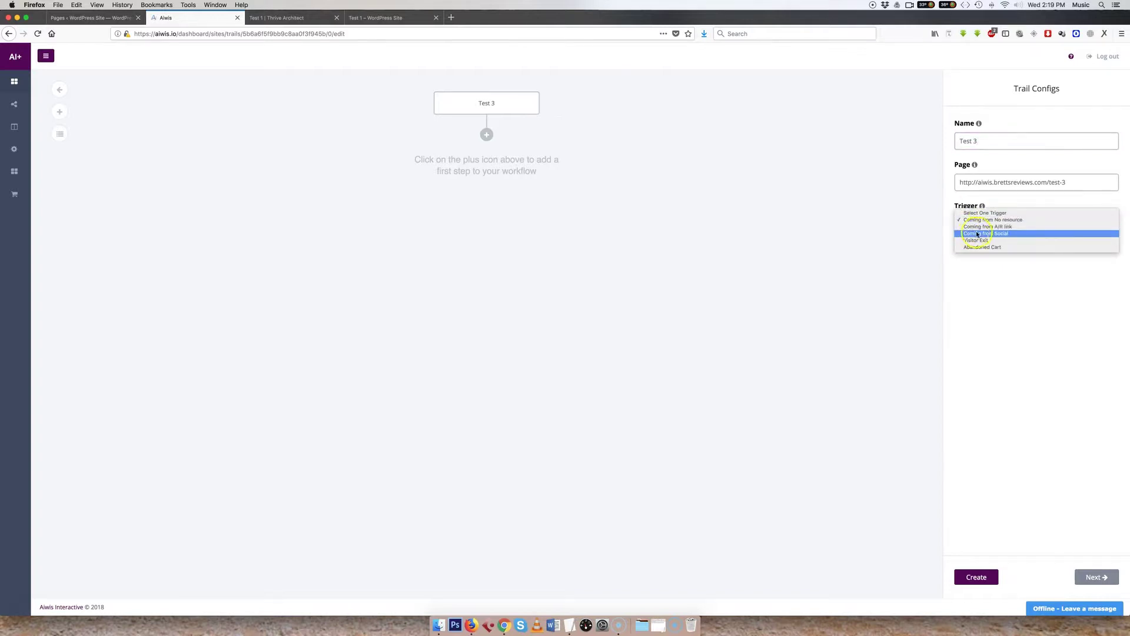
click(908, 219)
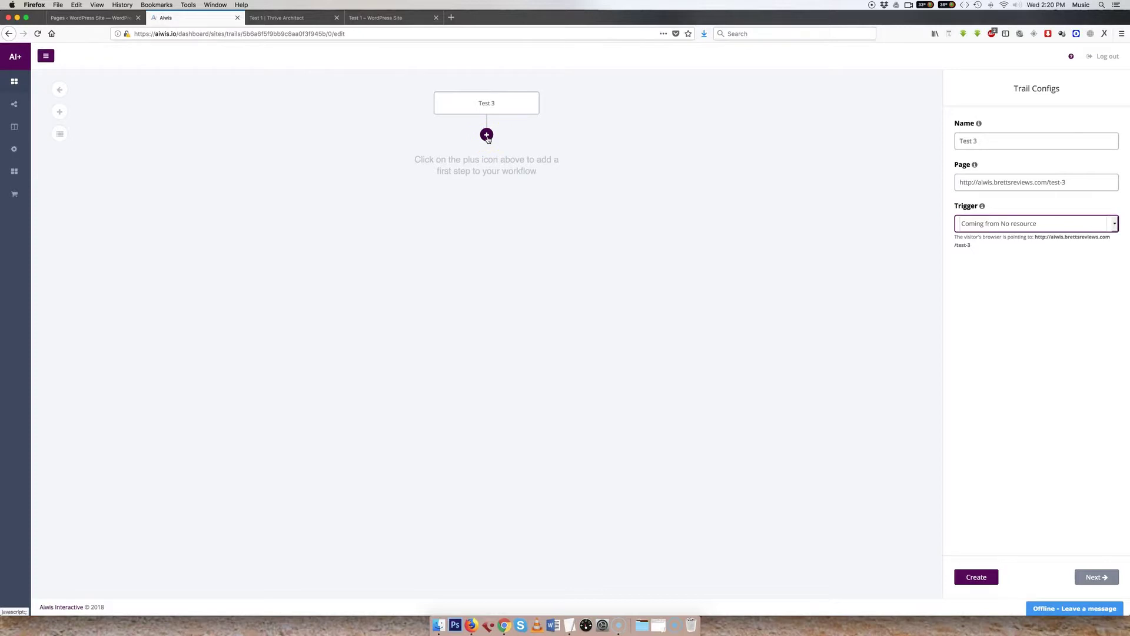
click(487, 136)
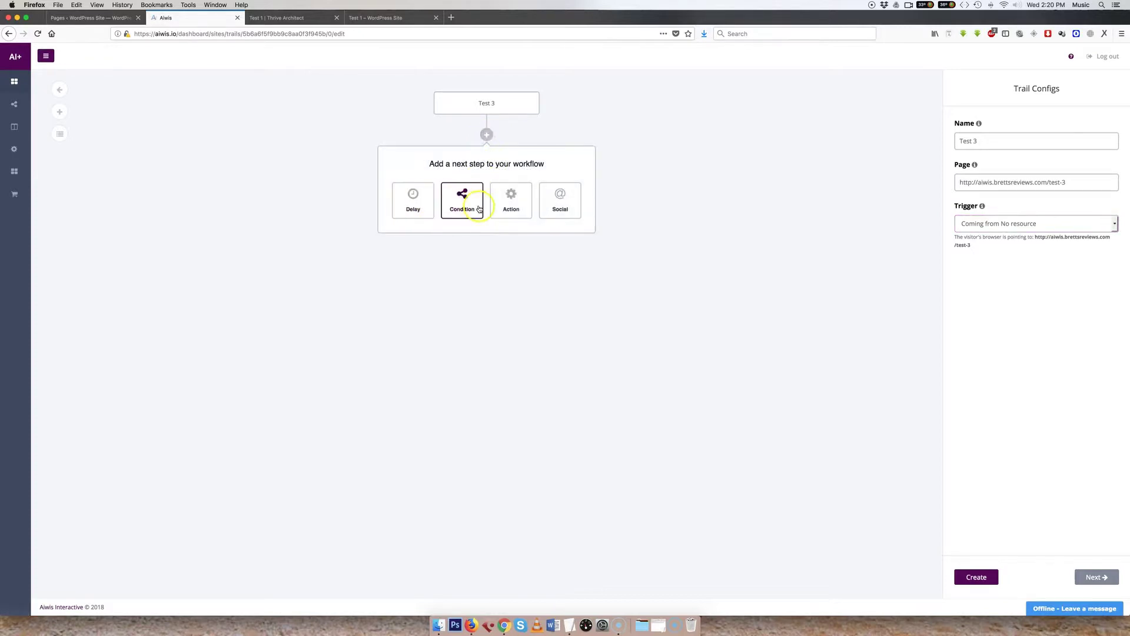
click(512, 201)
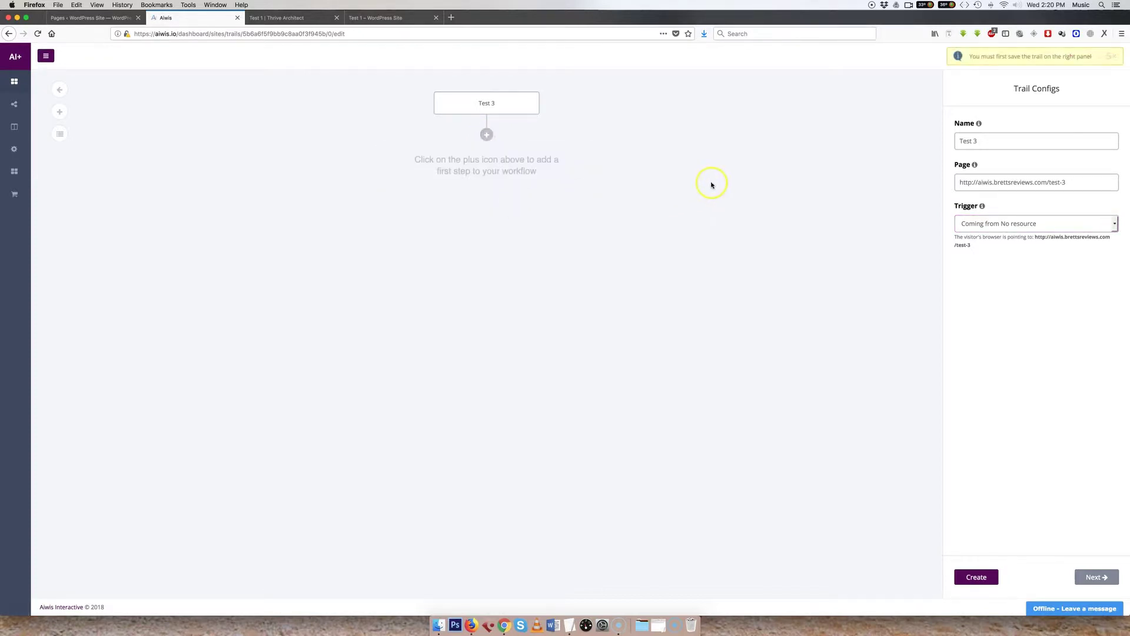
click(975, 575)
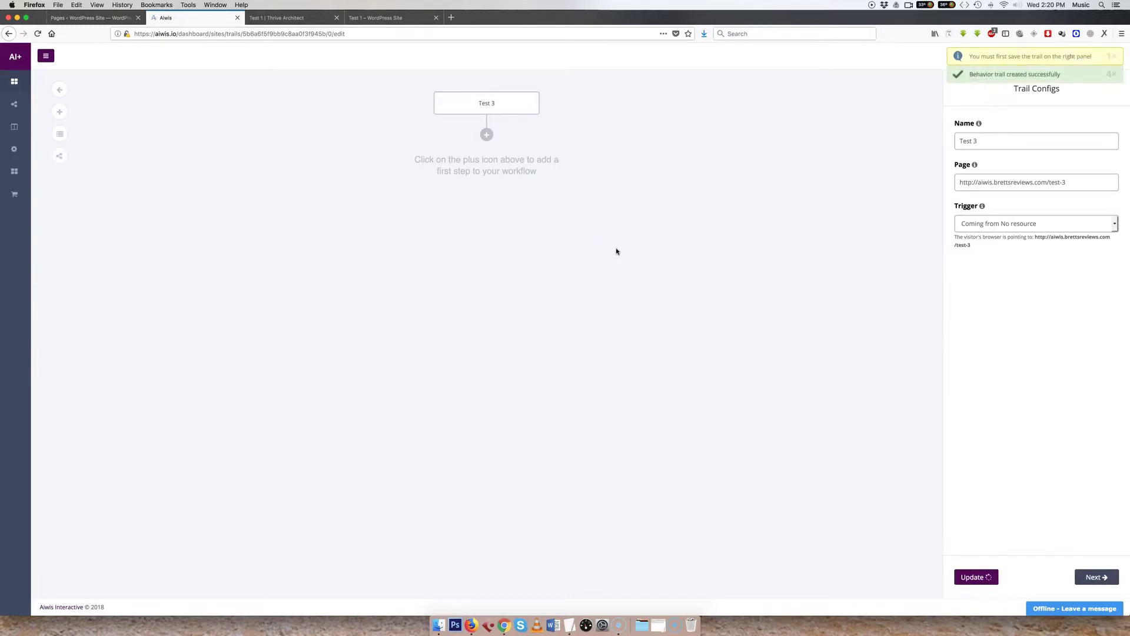
Add an action as the trail's first step that plays a voice message, with Language Intelligence enabled.
click(486, 134)
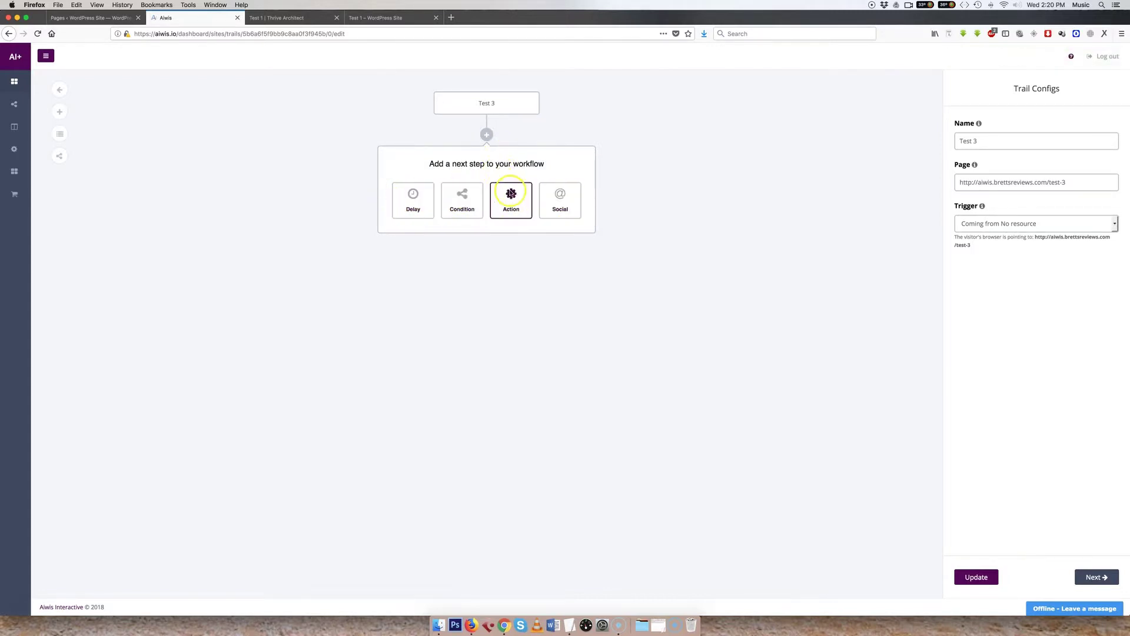
click(511, 194)
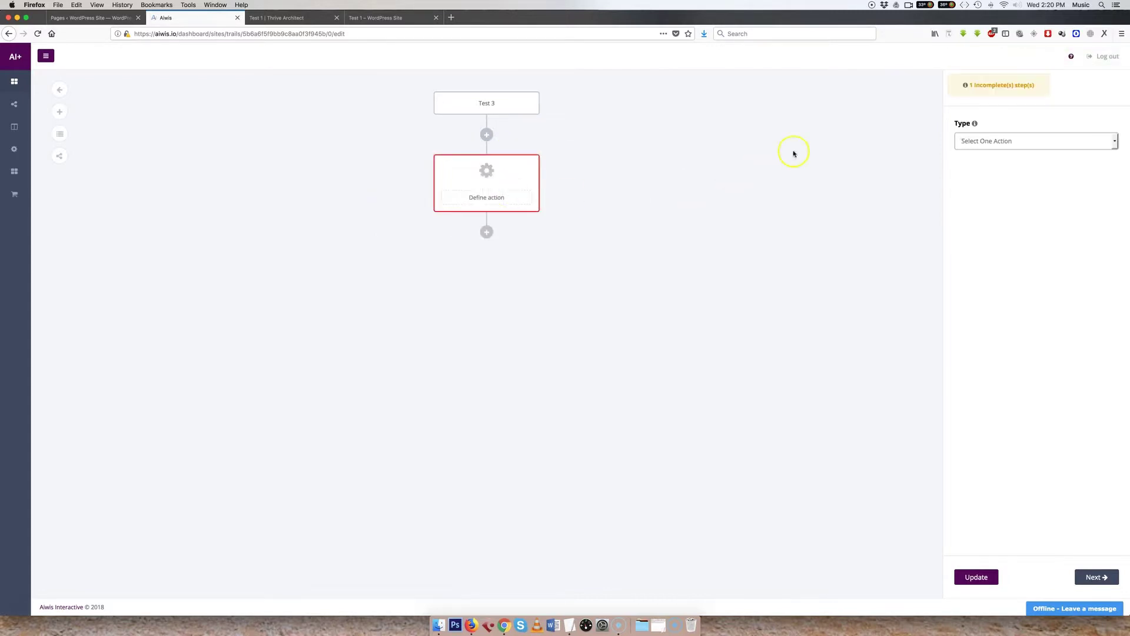
click(970, 142)
click(970, 142)
click(971, 142)
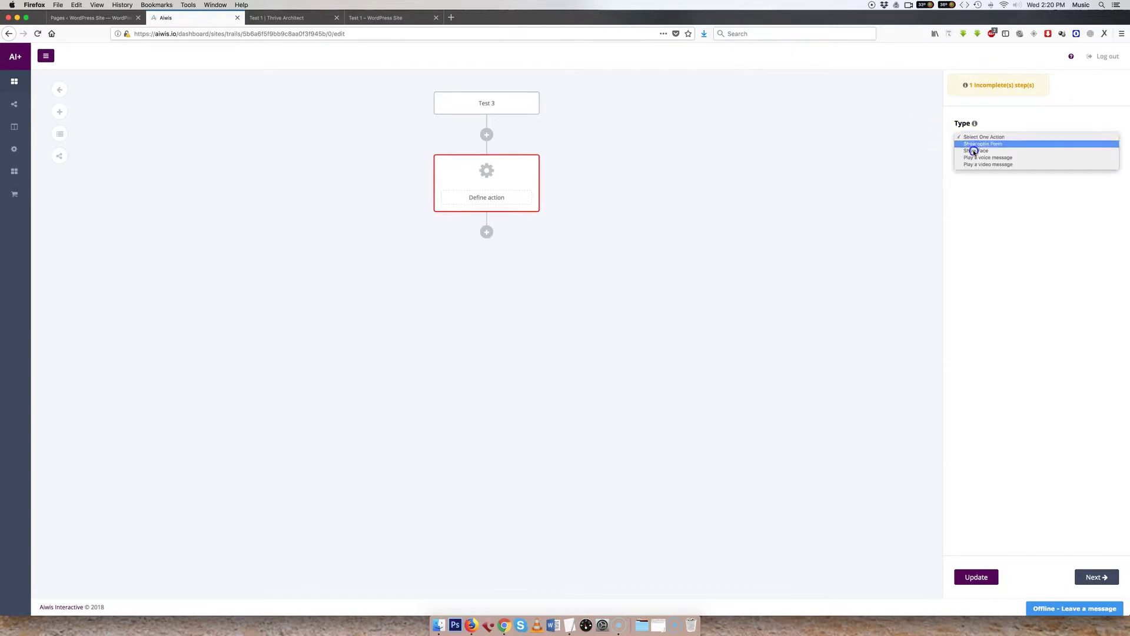
click(975, 158)
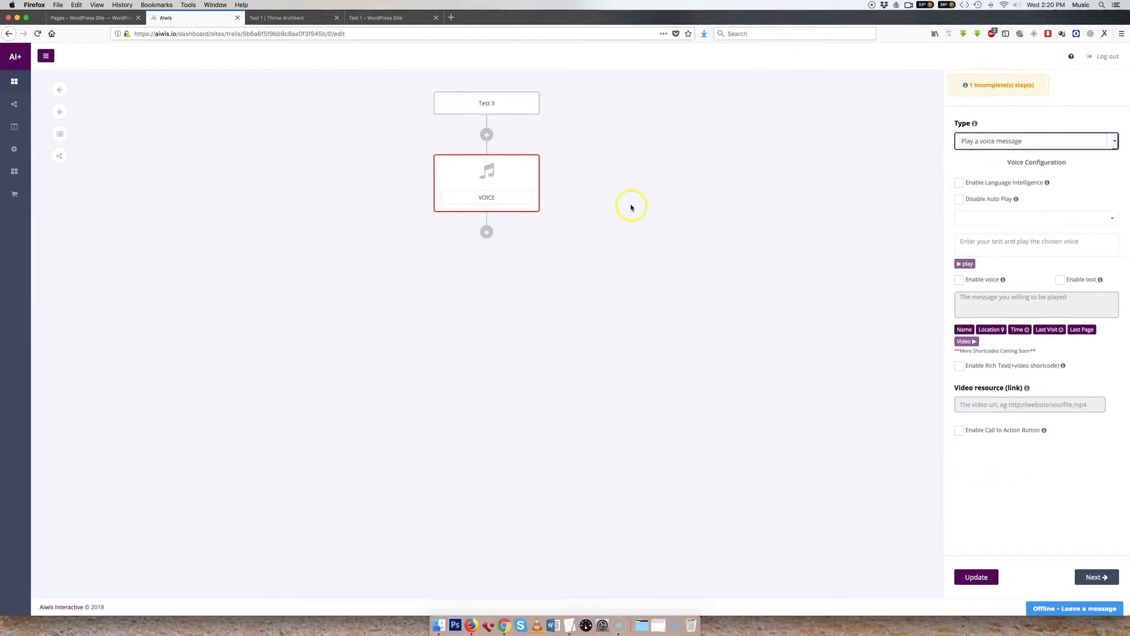
click(959, 183)
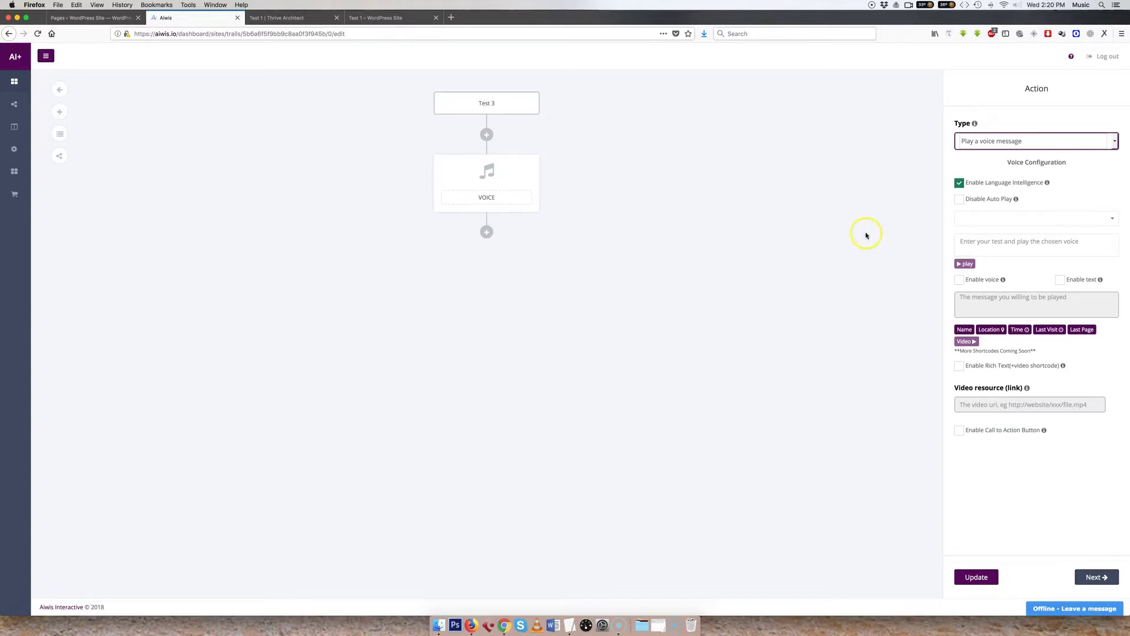
Browse the available voices and enter "Hi and welcome" as the voice test text.
click(978, 219)
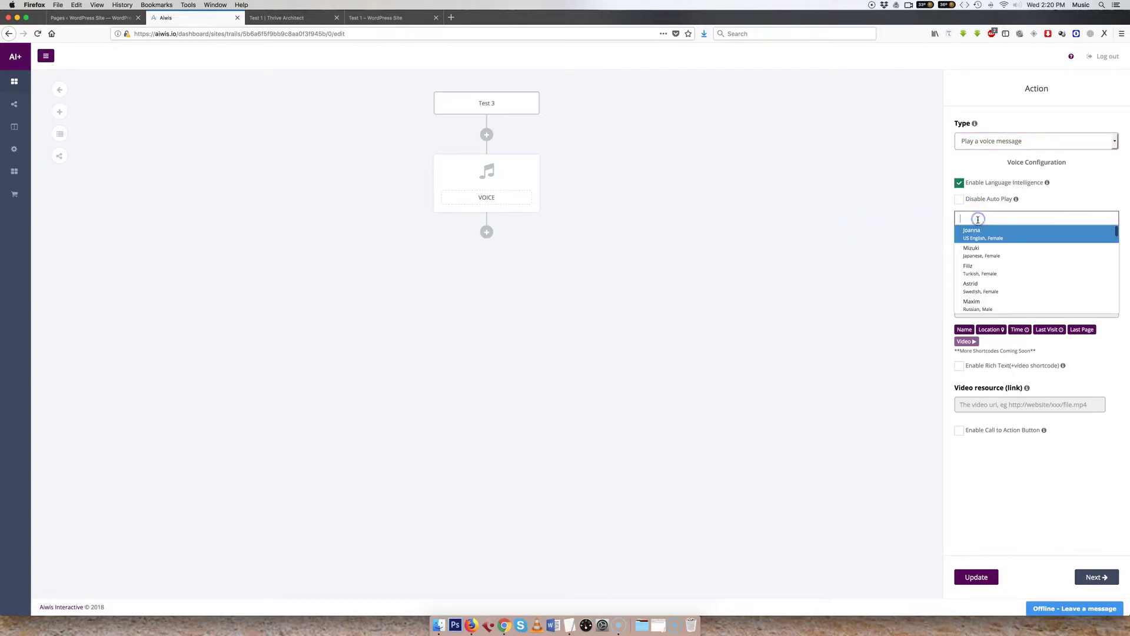
scroll(1008, 262, down, 5)
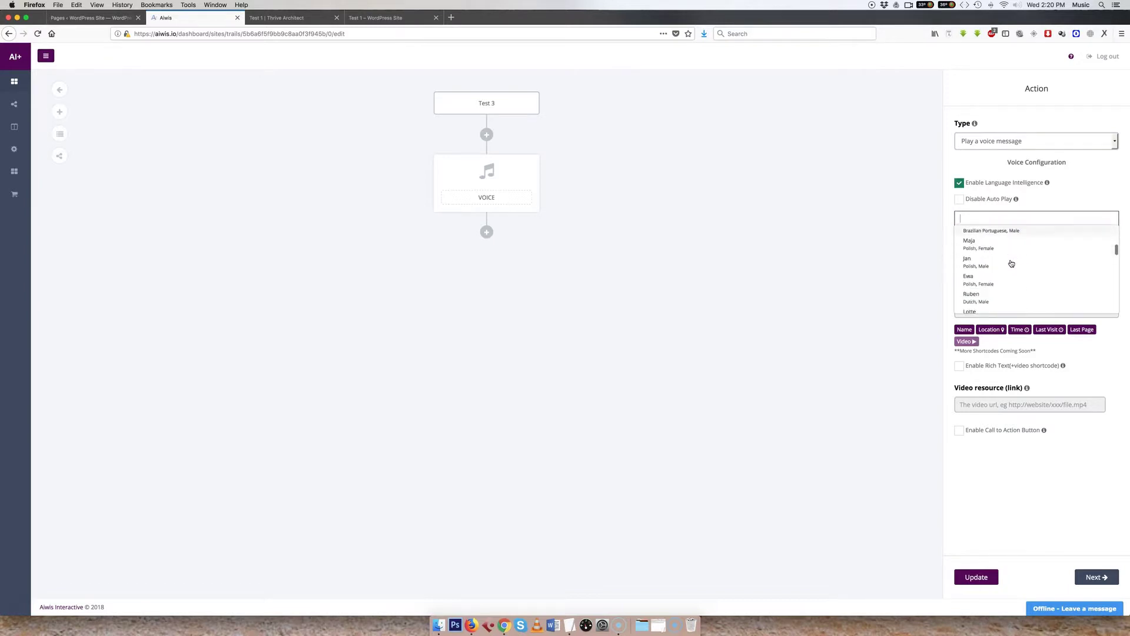
scroll(1011, 263, down, 10)
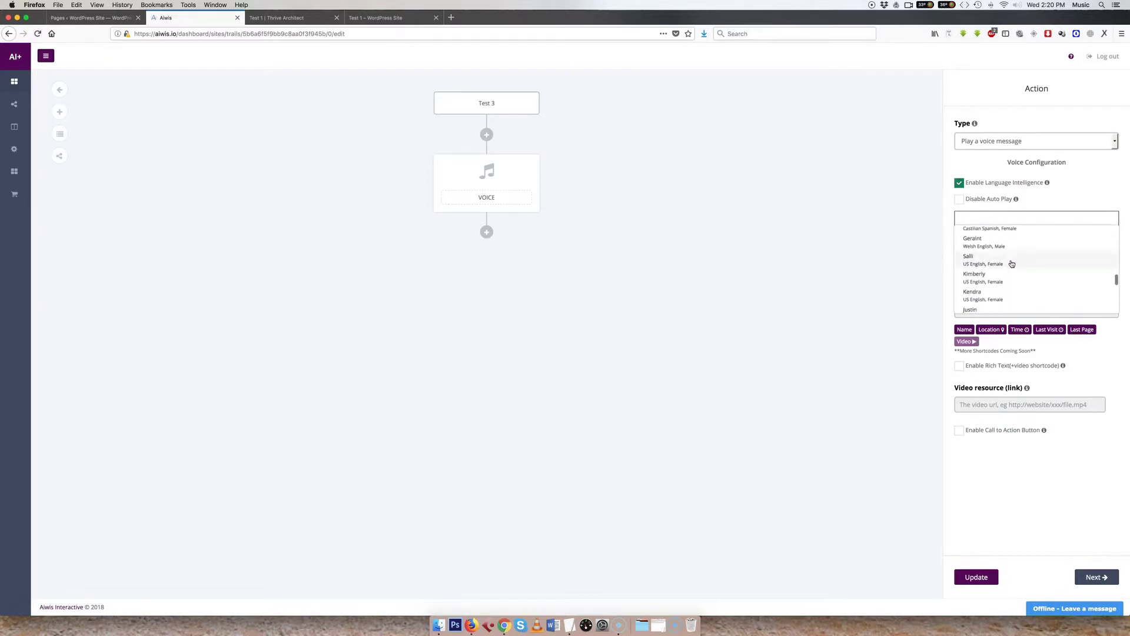
click(938, 238)
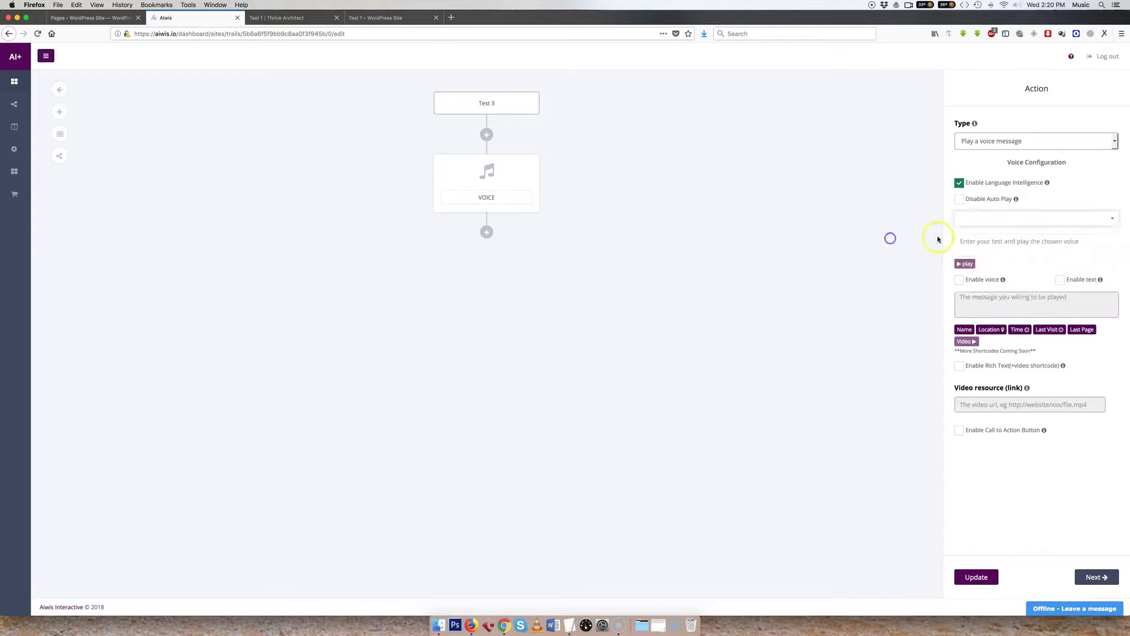
click(970, 241)
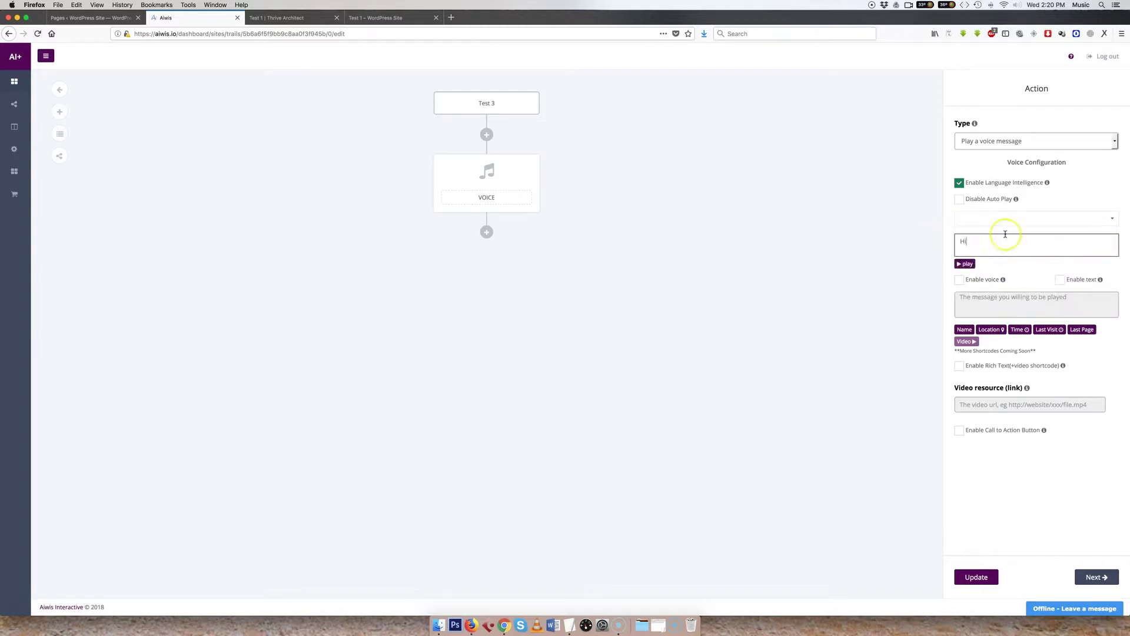
text(Hi and welcome)
Choose the German female voice Vicki and play the test text with it.
click(997, 219)
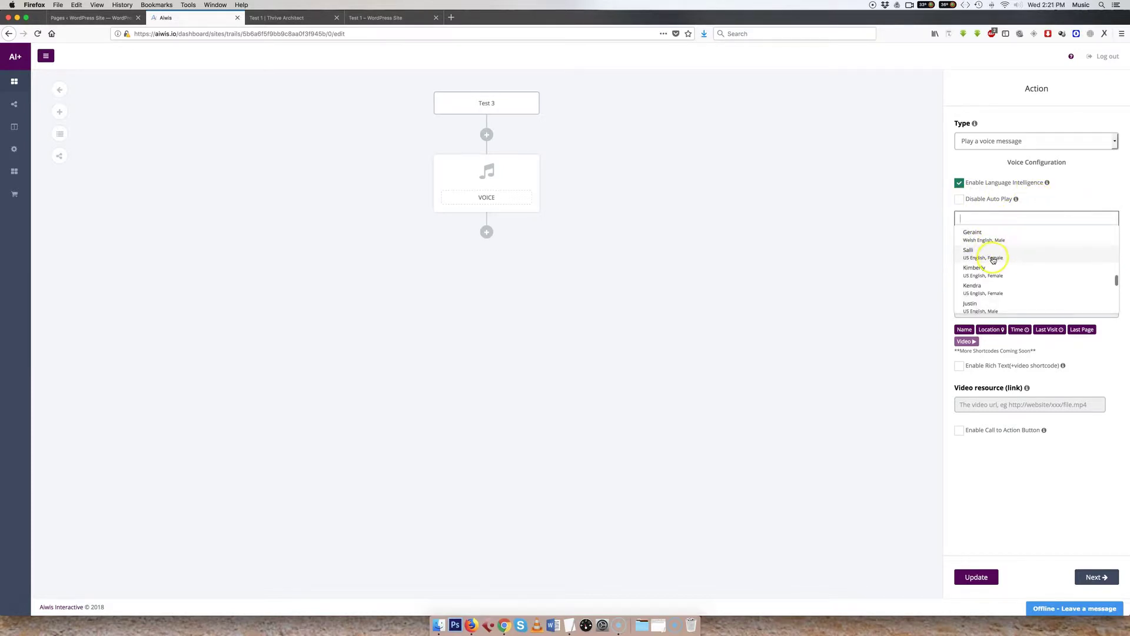
scroll(994, 259, down, 3)
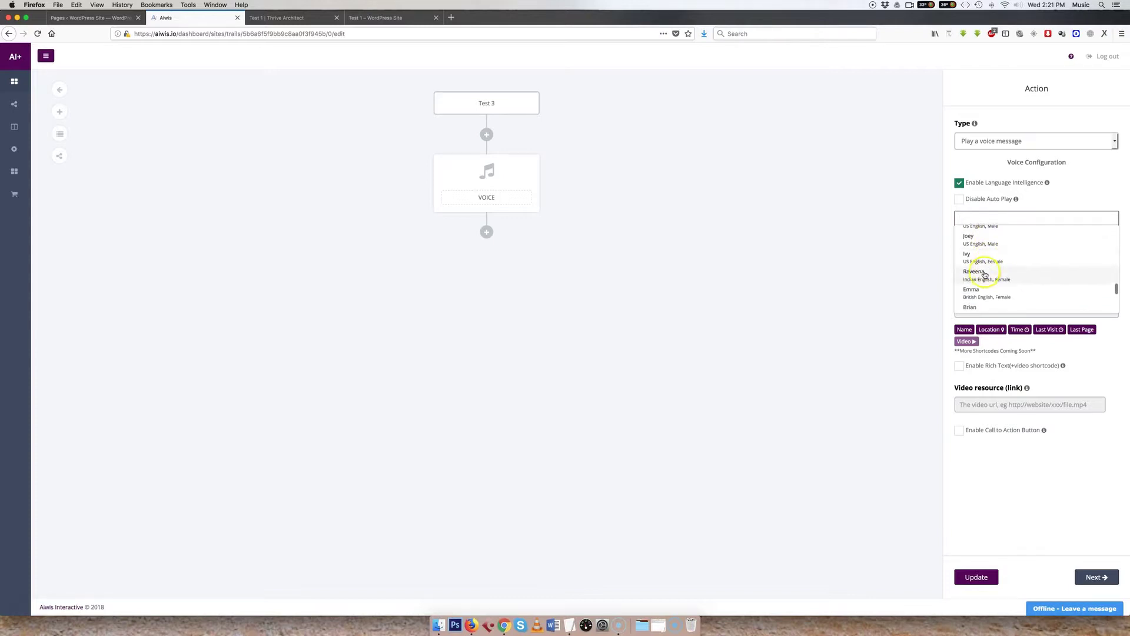
scroll(990, 279, down, 4)
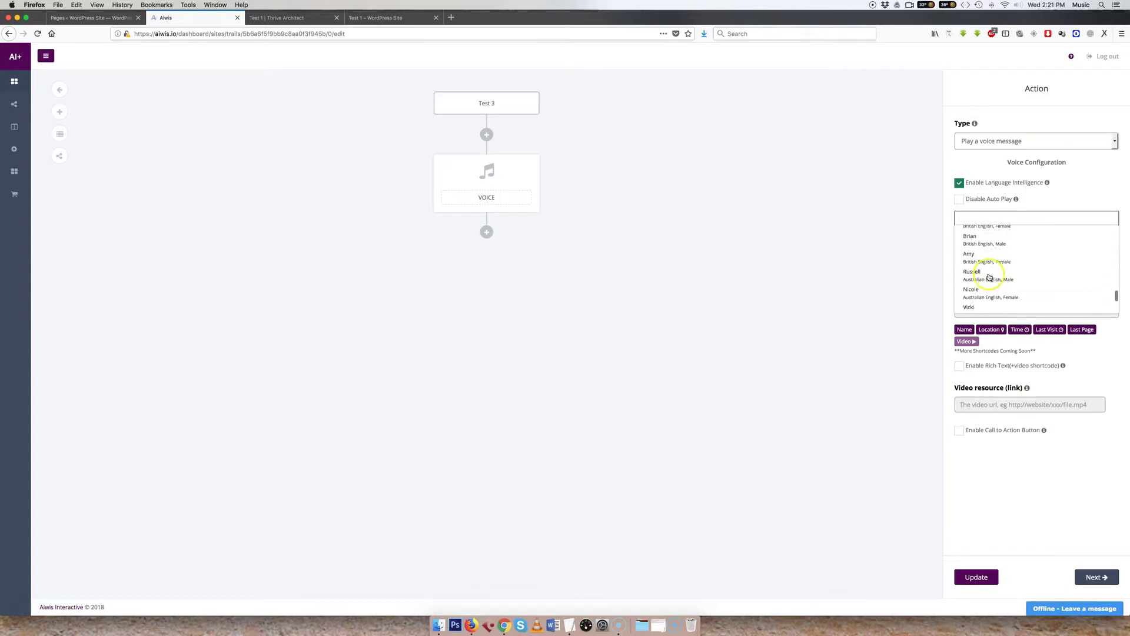
click(988, 275)
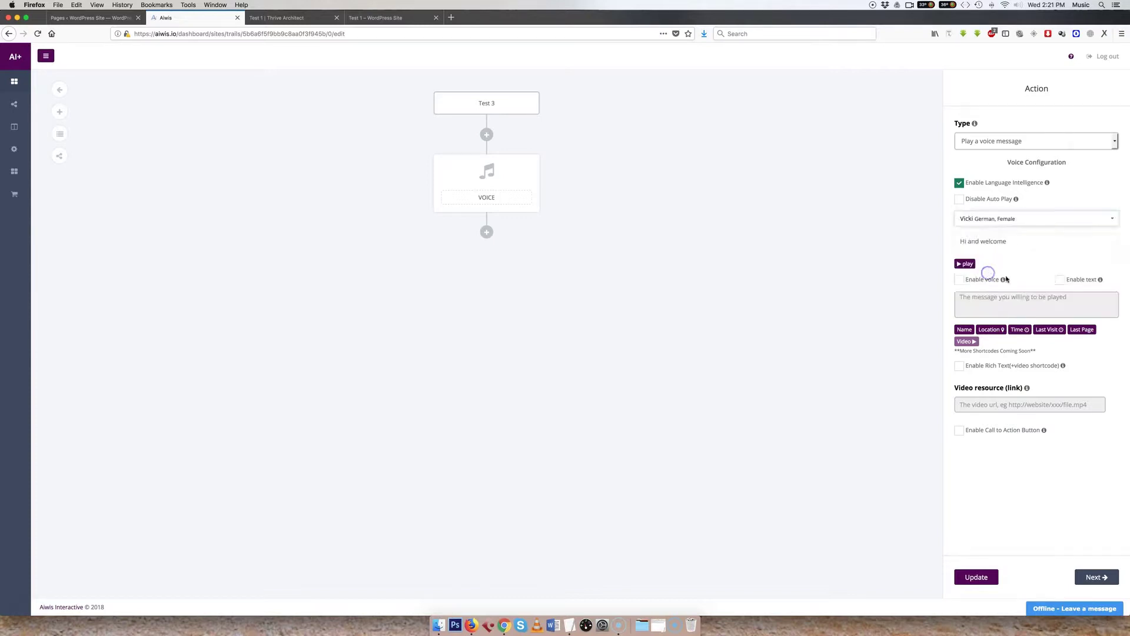
click(968, 264)
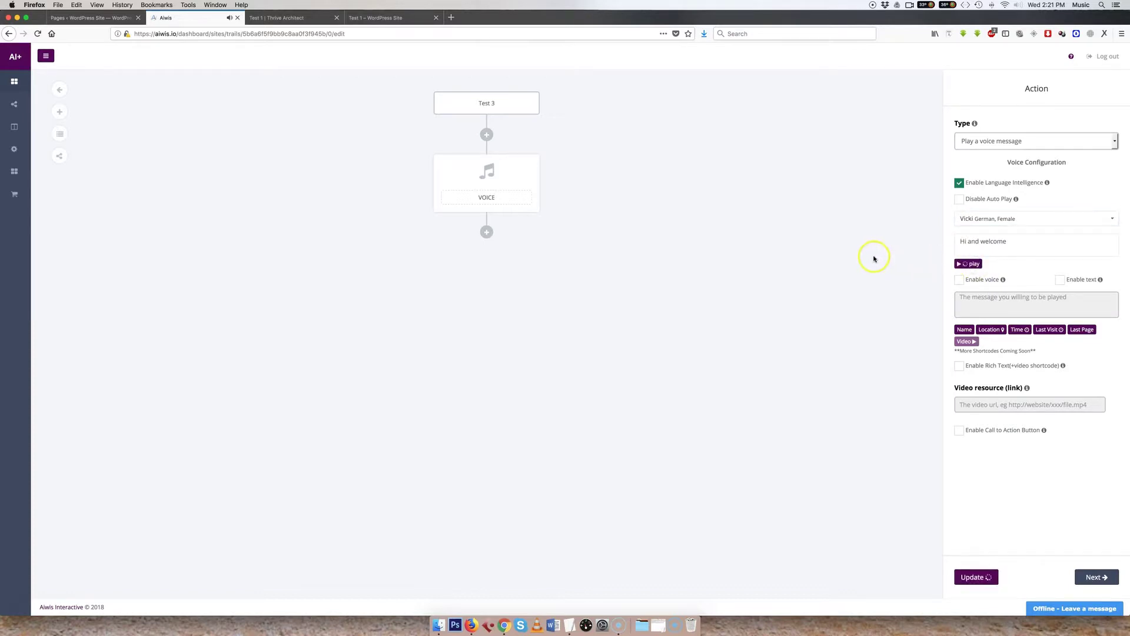
Switch the voice to Jacek (Polish, Male) and play the test text.
click(1008, 219)
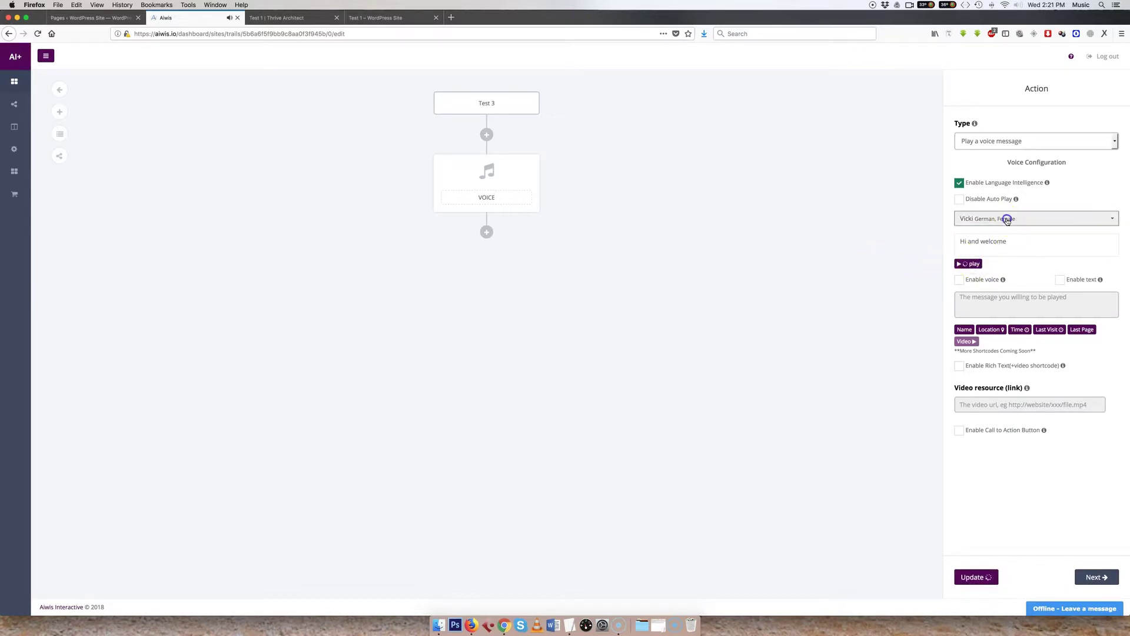
scroll(998, 252, down, 4)
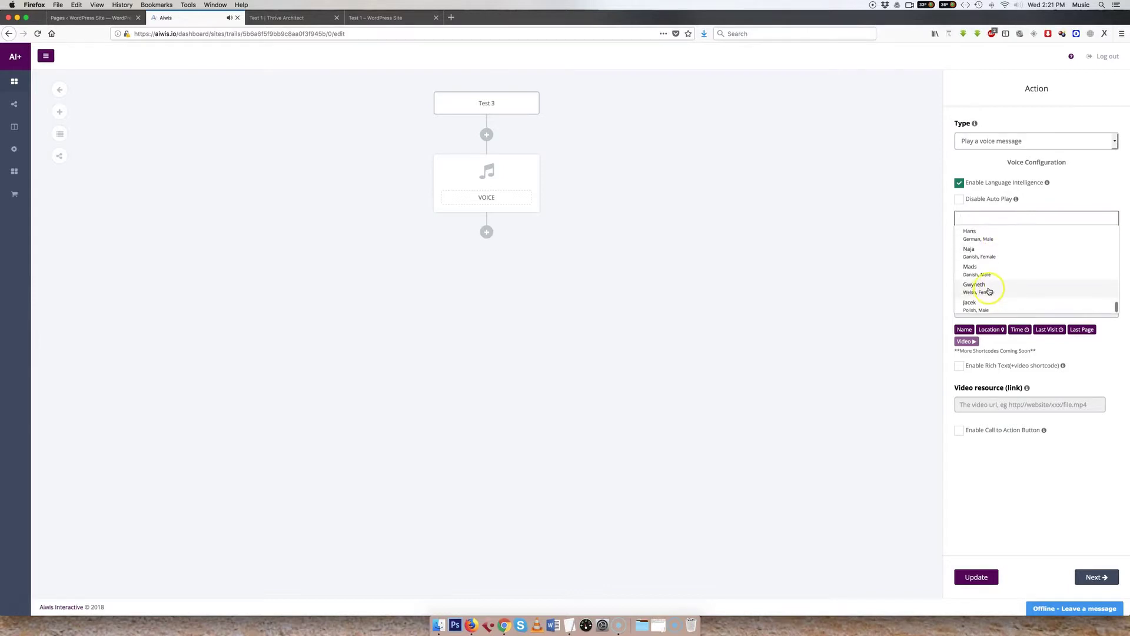
scroll(997, 292, down, 1)
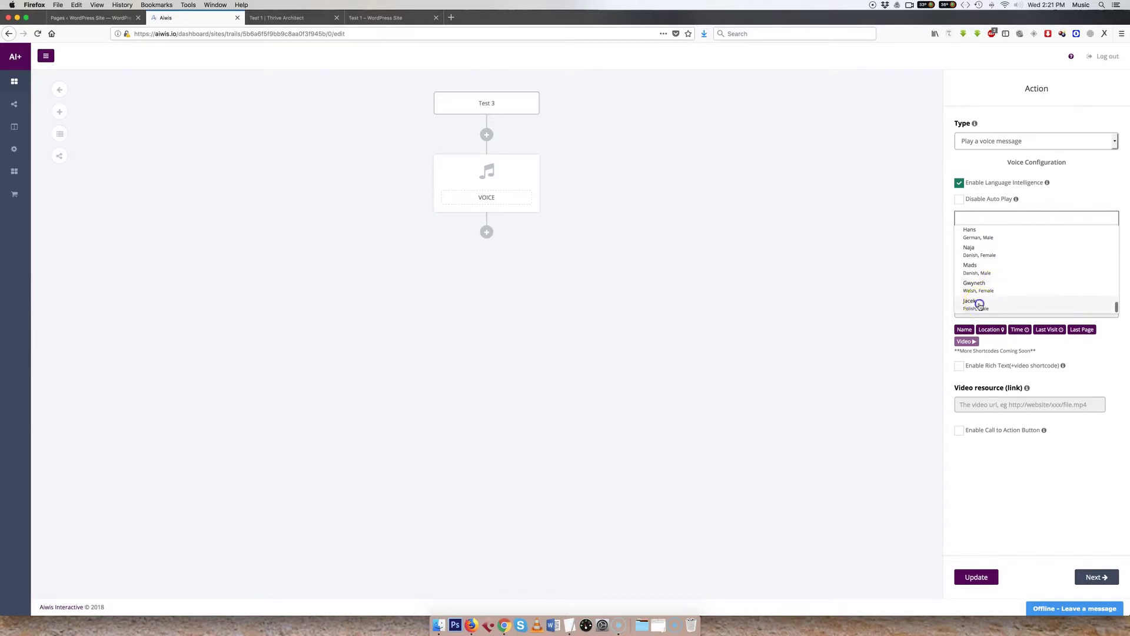
click(980, 301)
click(968, 265)
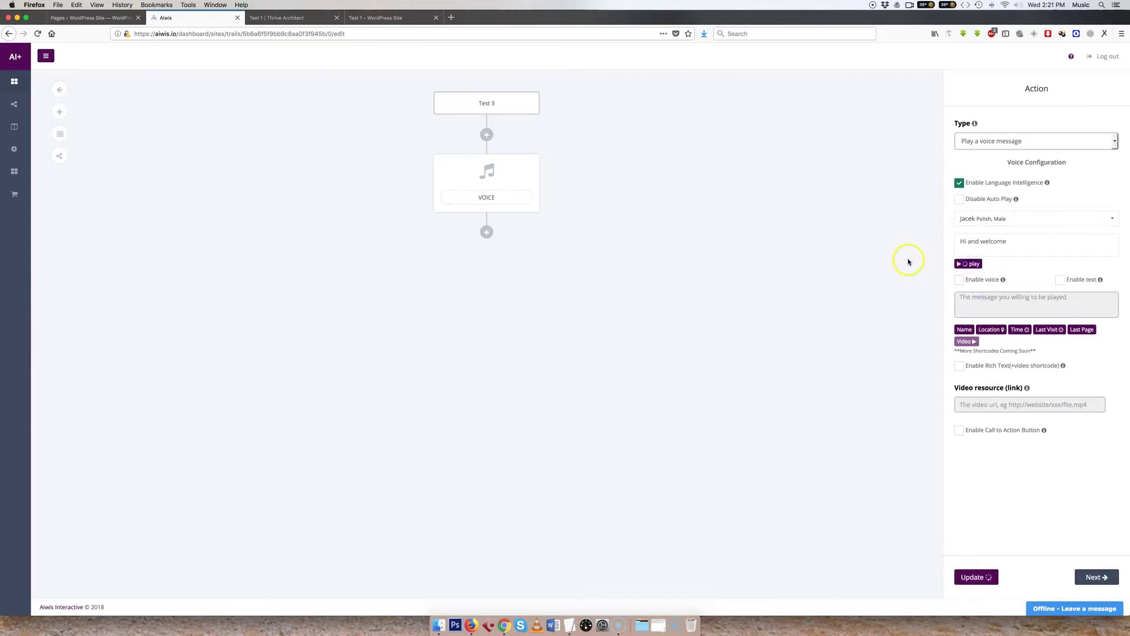
Change the voice to Ruben (Dutch, Male) and listen to the test text.
click(999, 219)
scroll(1000, 257, up, 2)
scroll(999, 258, up, 5)
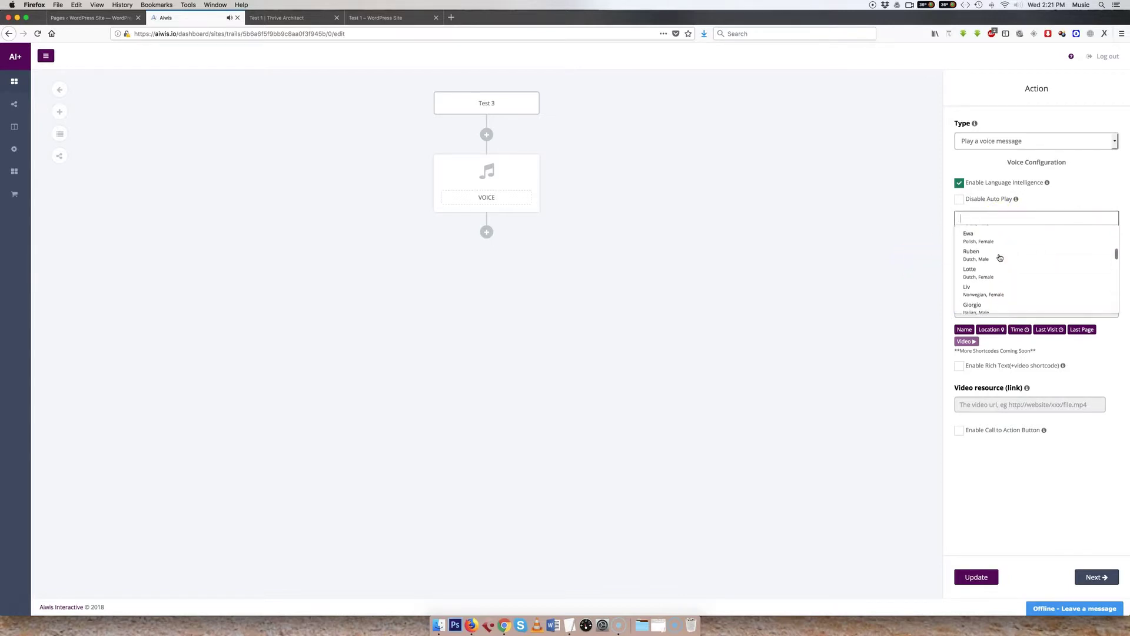
click(984, 255)
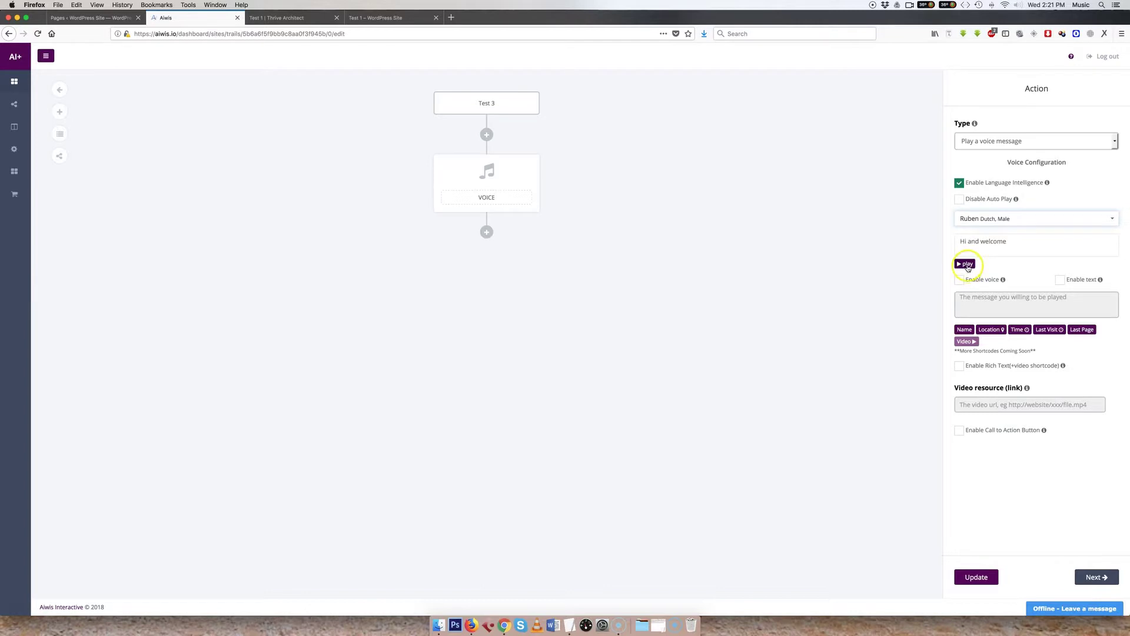
click(966, 264)
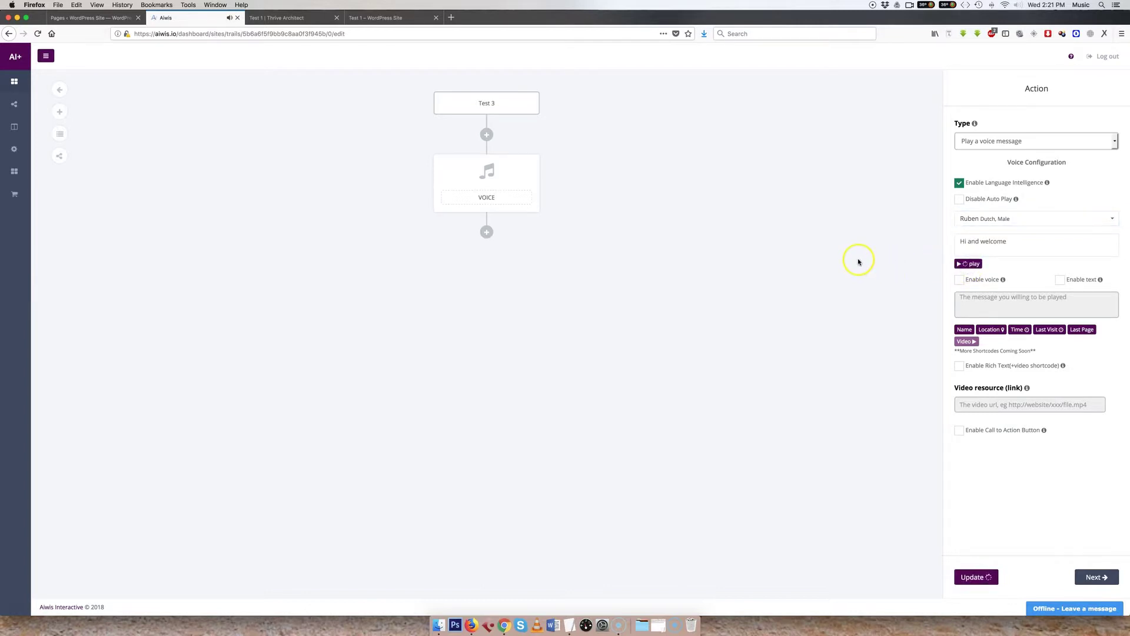
Change the voice to Mizuki (Japanese, Female) and play the test text.
click(986, 219)
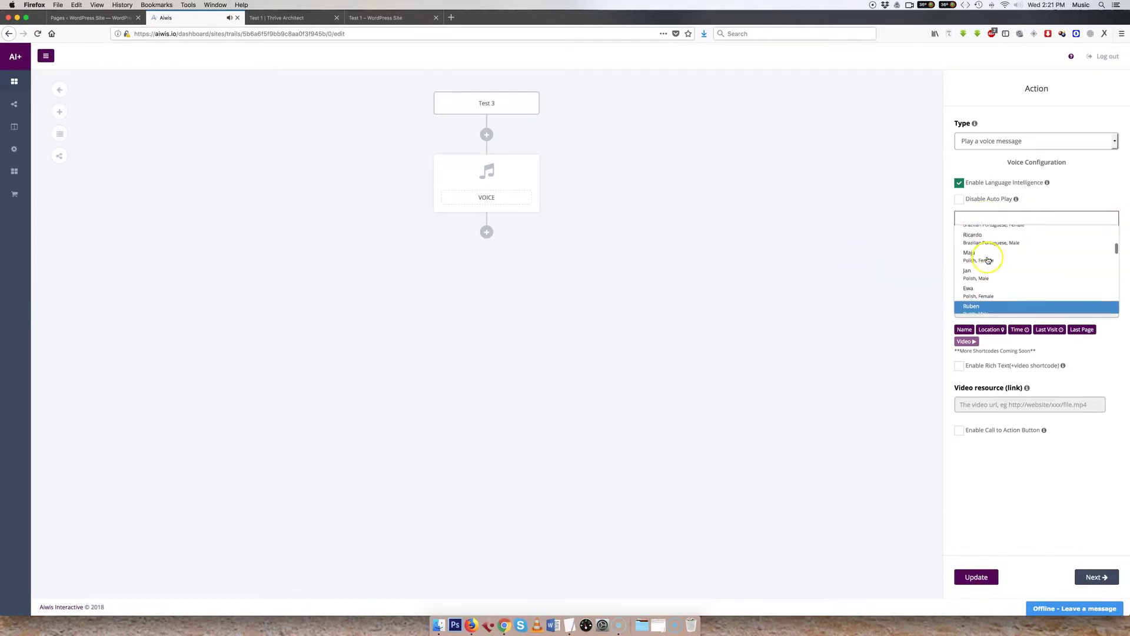
scroll(988, 259, up, 5)
click(988, 259)
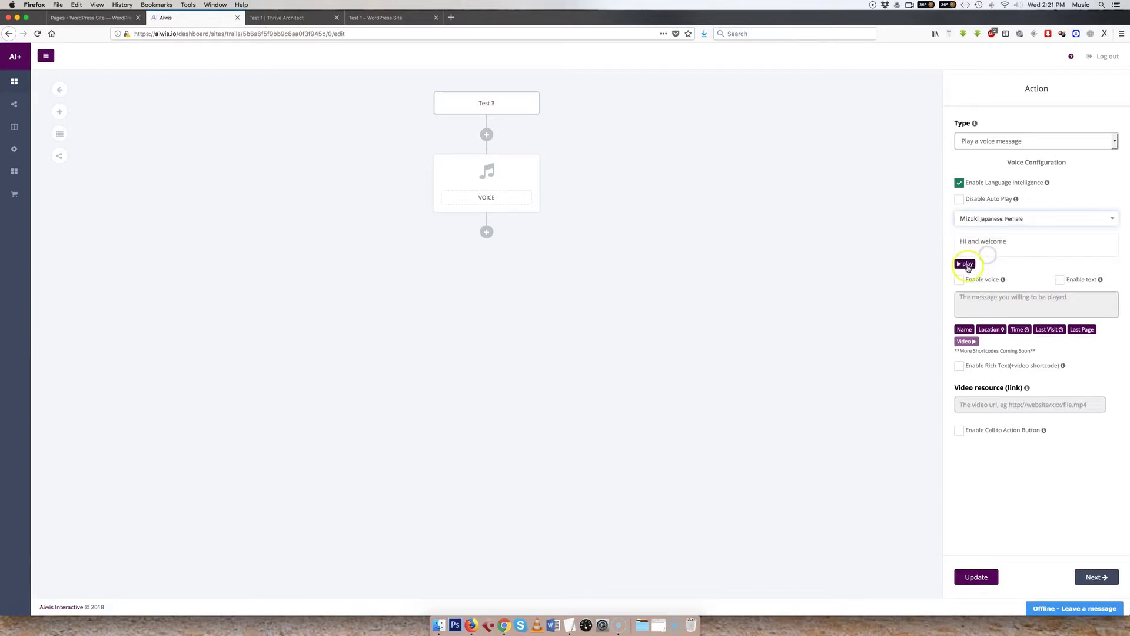
click(966, 264)
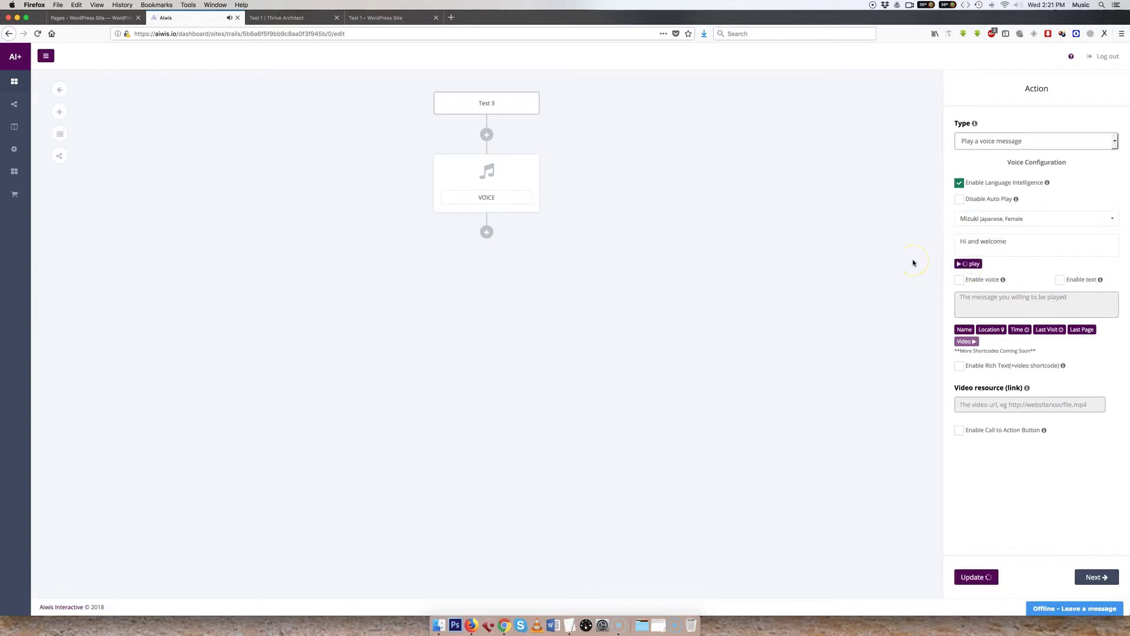
Set the voice to Joanna (US English, Female) and clear the voice test text.
click(1006, 226)
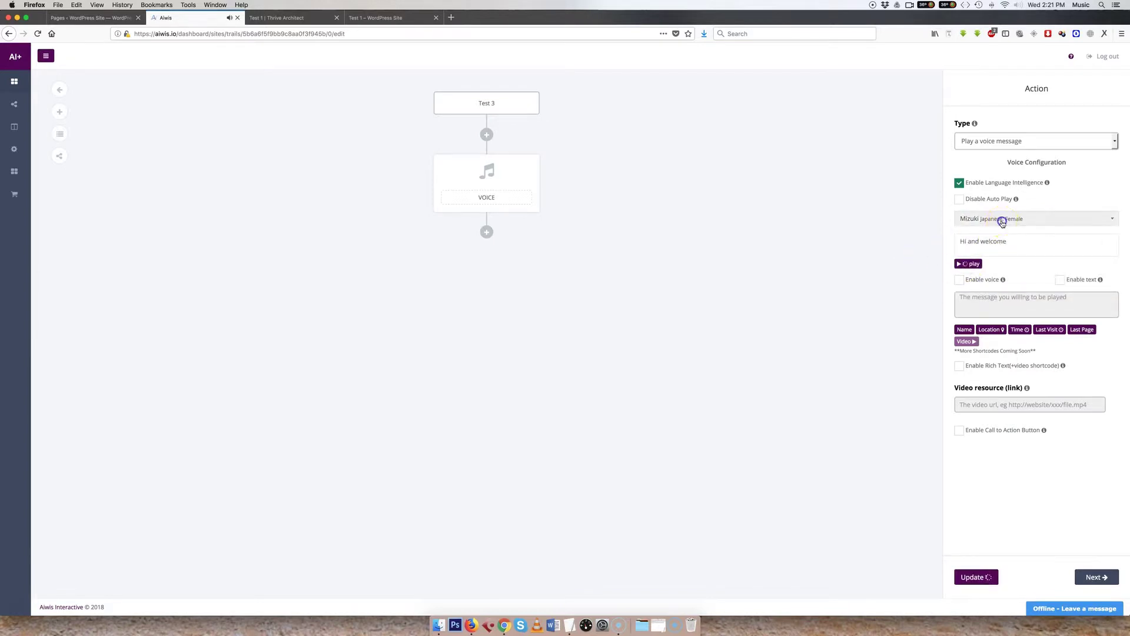
click(993, 235)
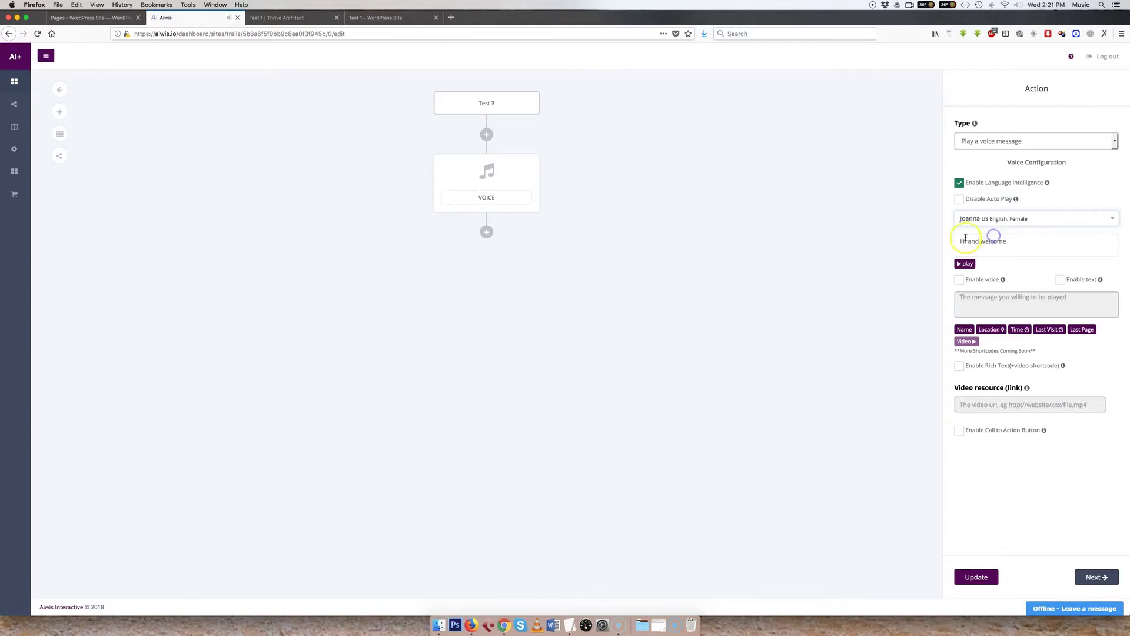
drag(1009, 244, 913, 241)
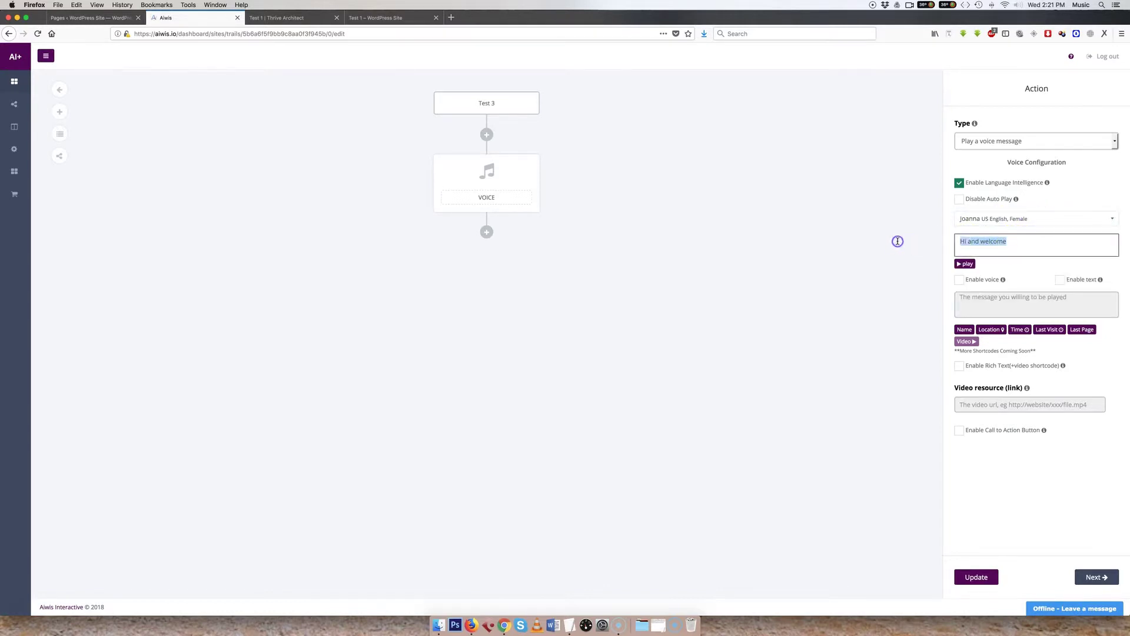
key(BackSpace)
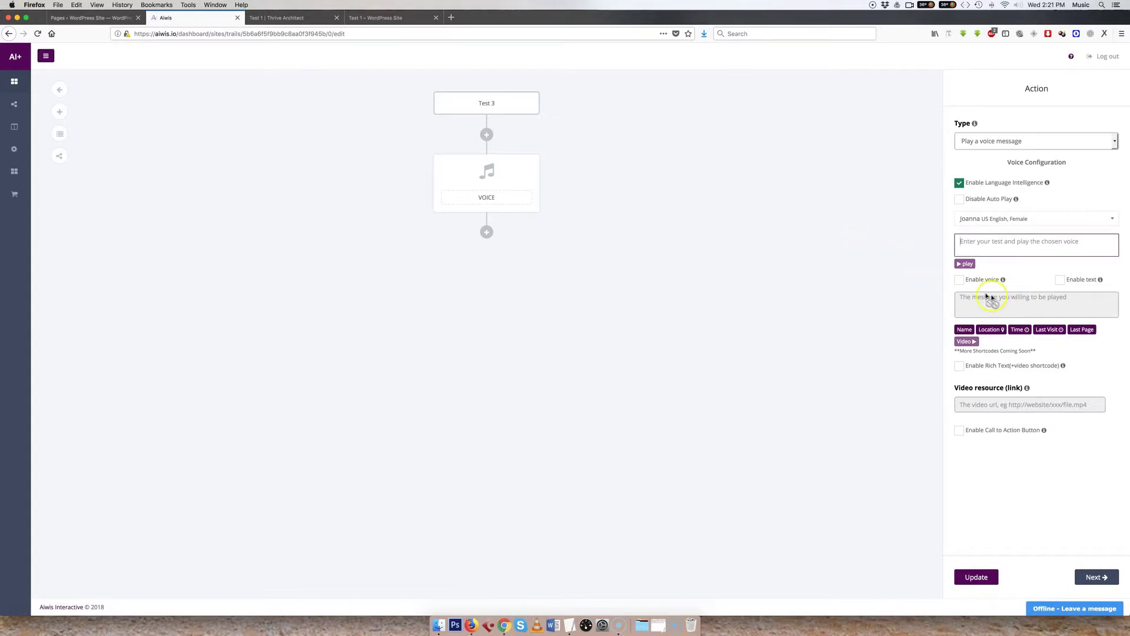
Enable both voice and text for the message and look at the message shown on the Test 1 page.
click(959, 280)
click(1060, 281)
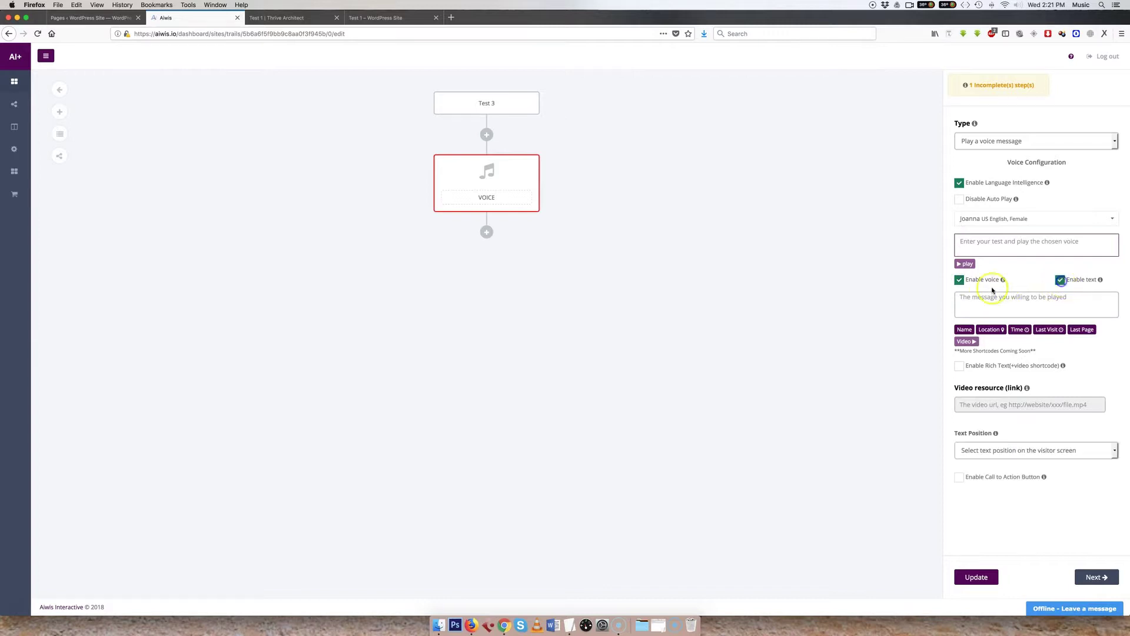
click(414, 22)
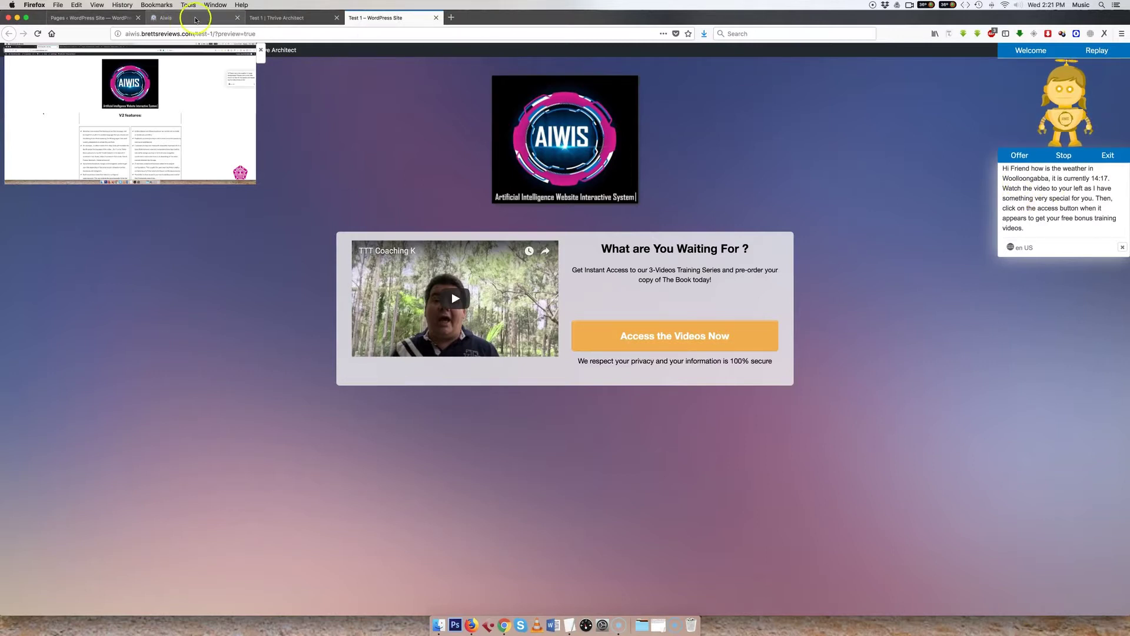
click(176, 18)
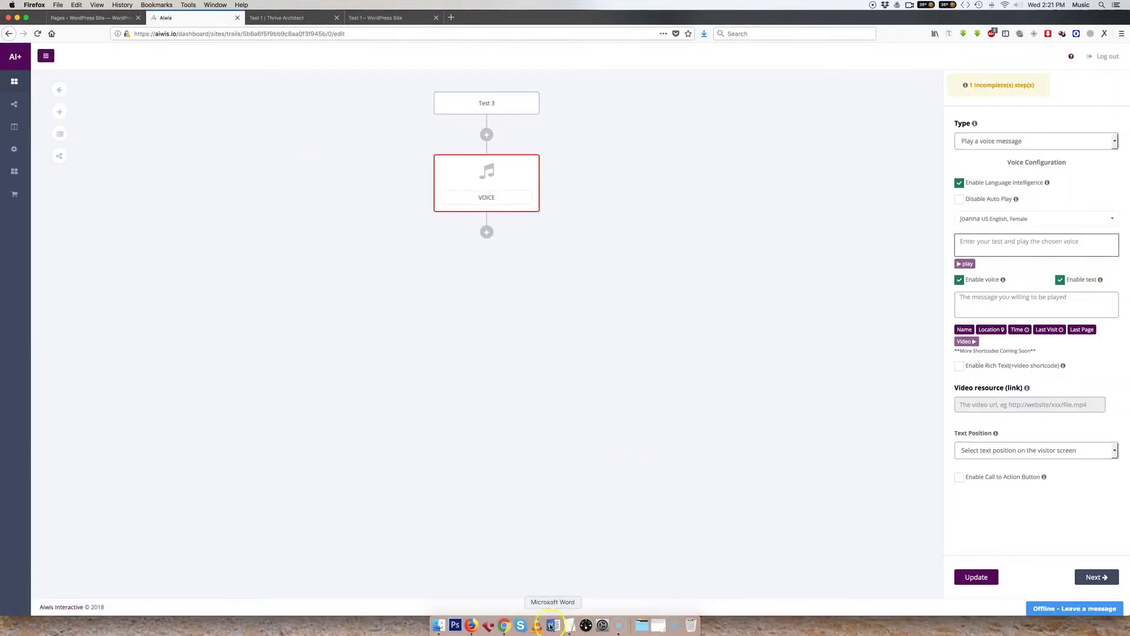
Copy the greeting with the name, location and time shortcodes from the TextEdit note into the voice action's message.
click(569, 625)
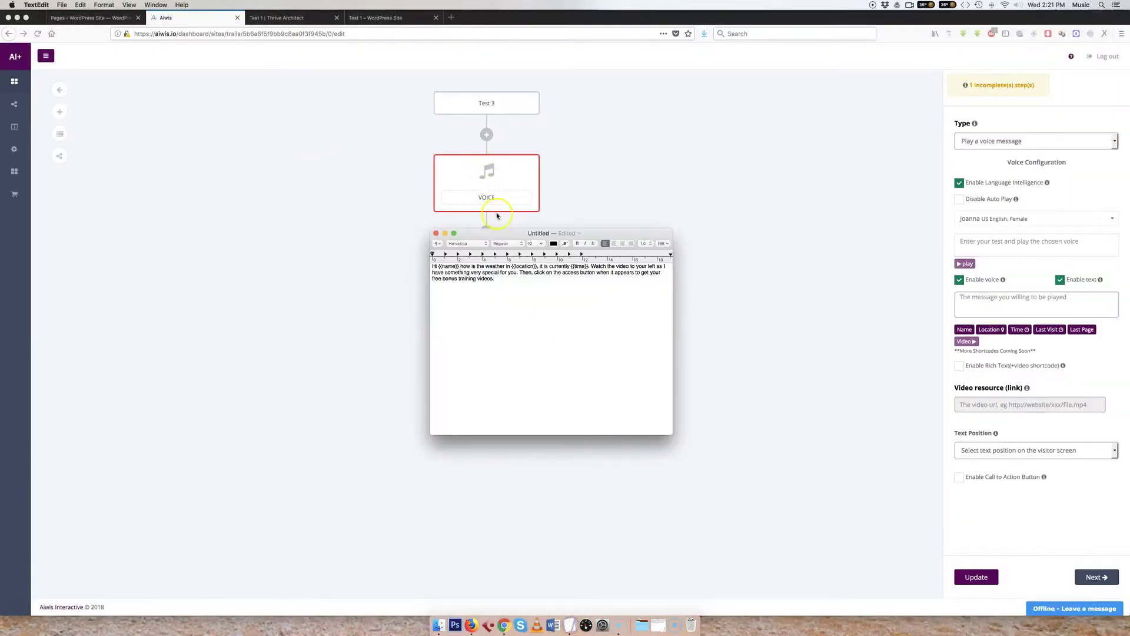
drag(495, 278, 448, 268)
right_click(470, 281)
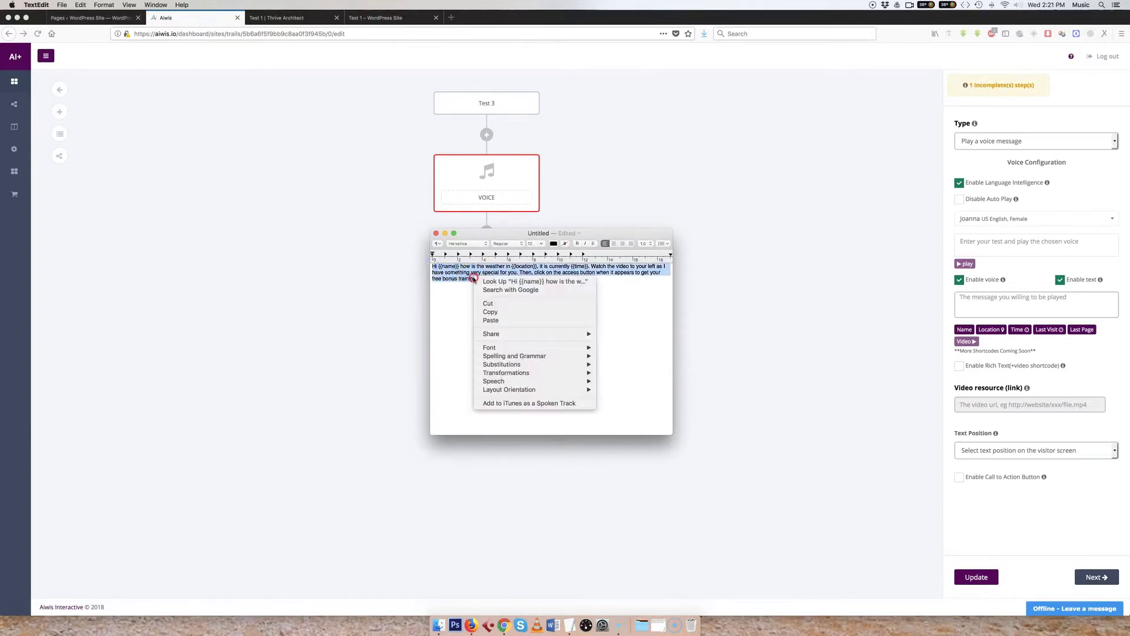
click(495, 312)
click(970, 298)
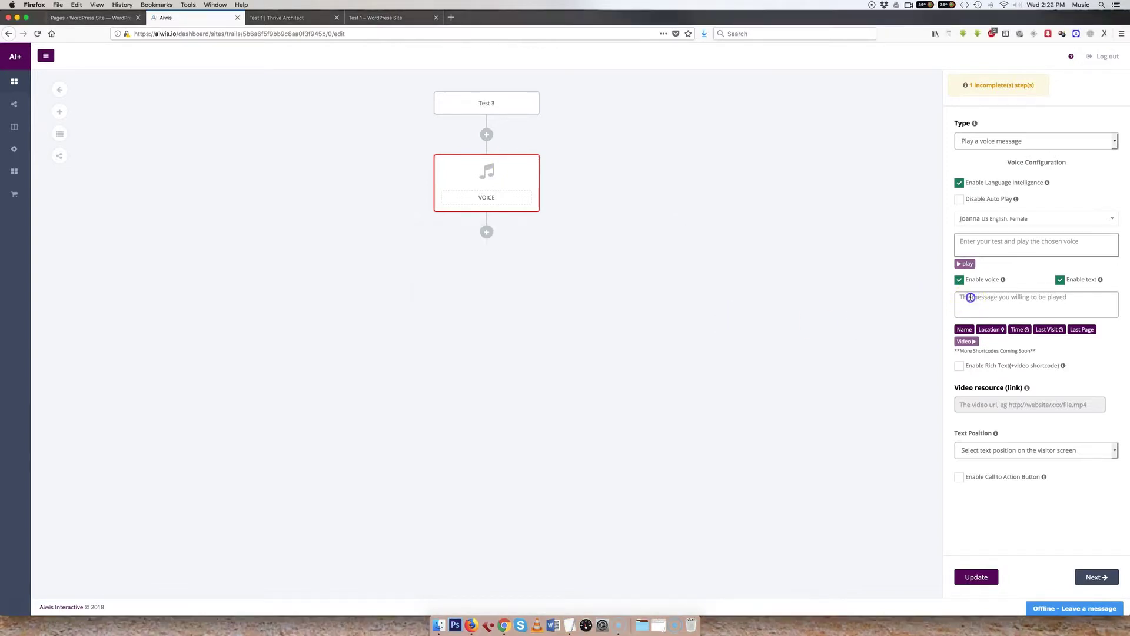
key(super+v)
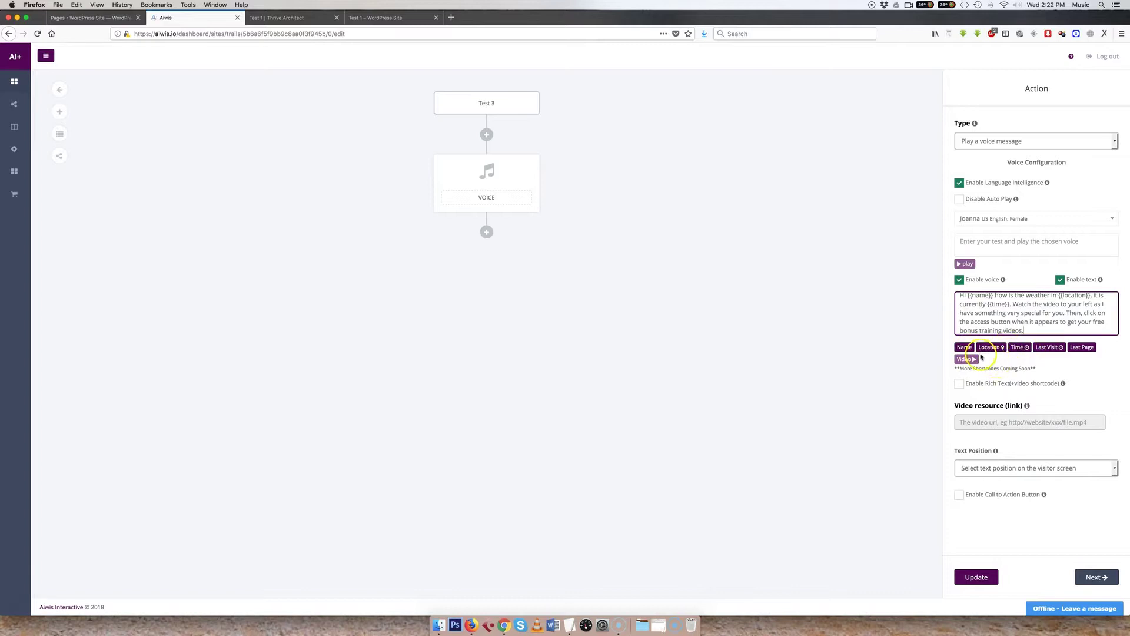
Compare the location and time in the Test 1 page's message with the shortcodes in the voice action's message.
click(393, 18)
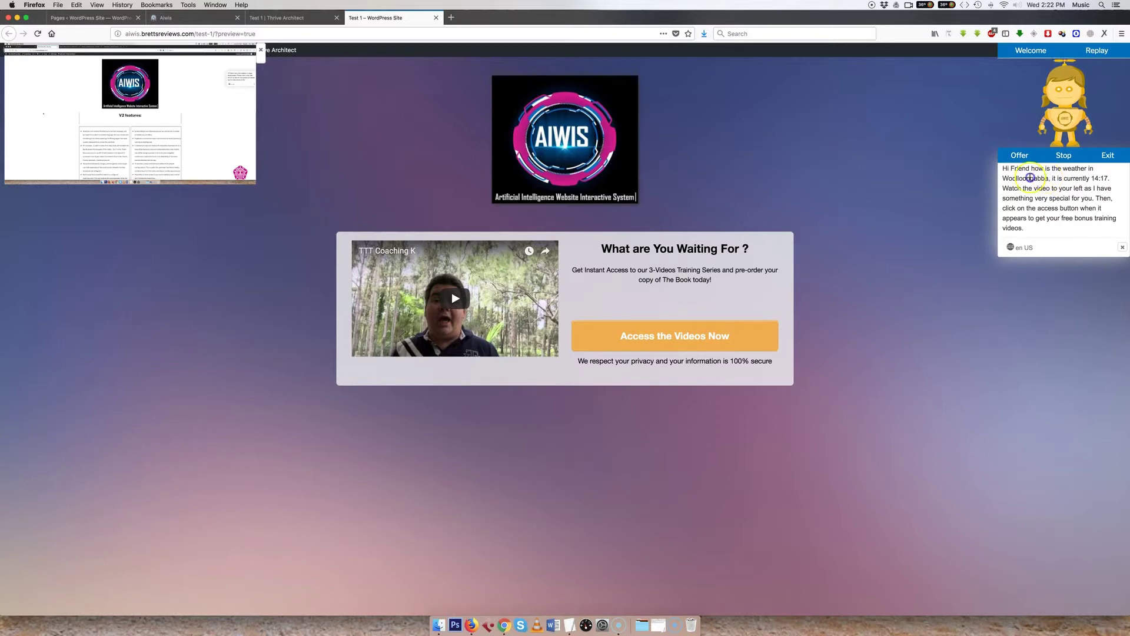
double_click(1030, 178)
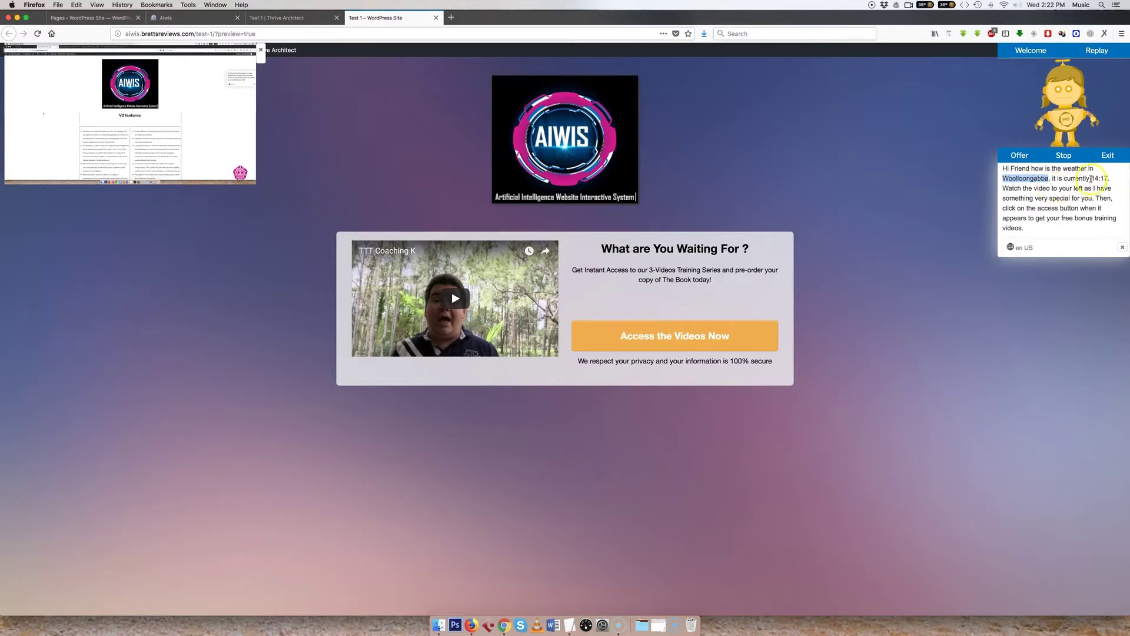
drag(1091, 178, 1111, 179)
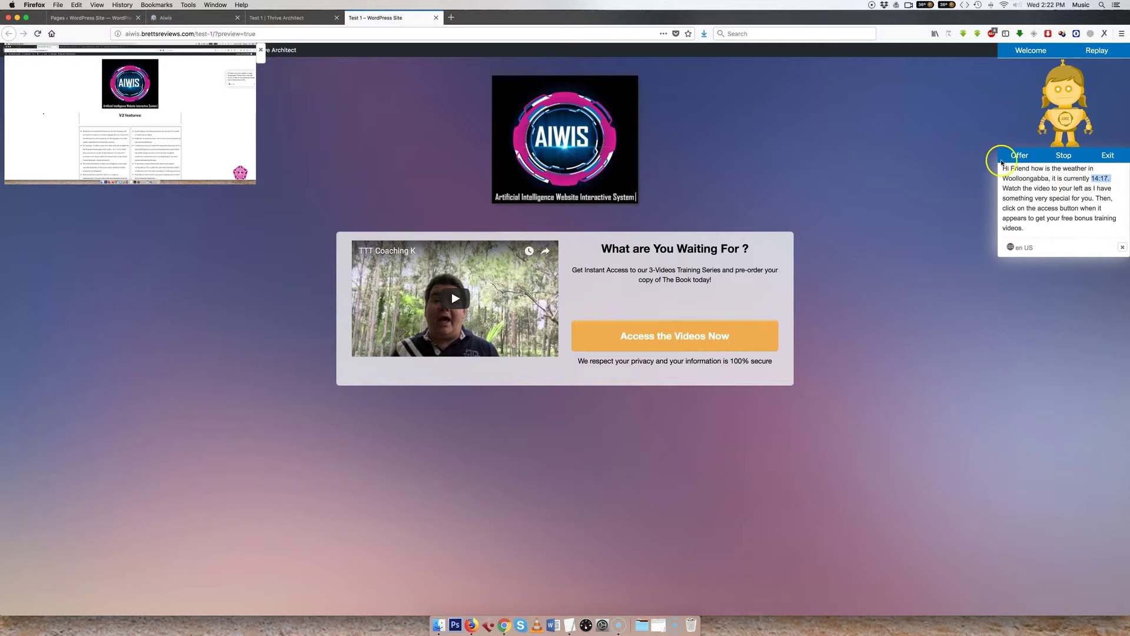
click(190, 18)
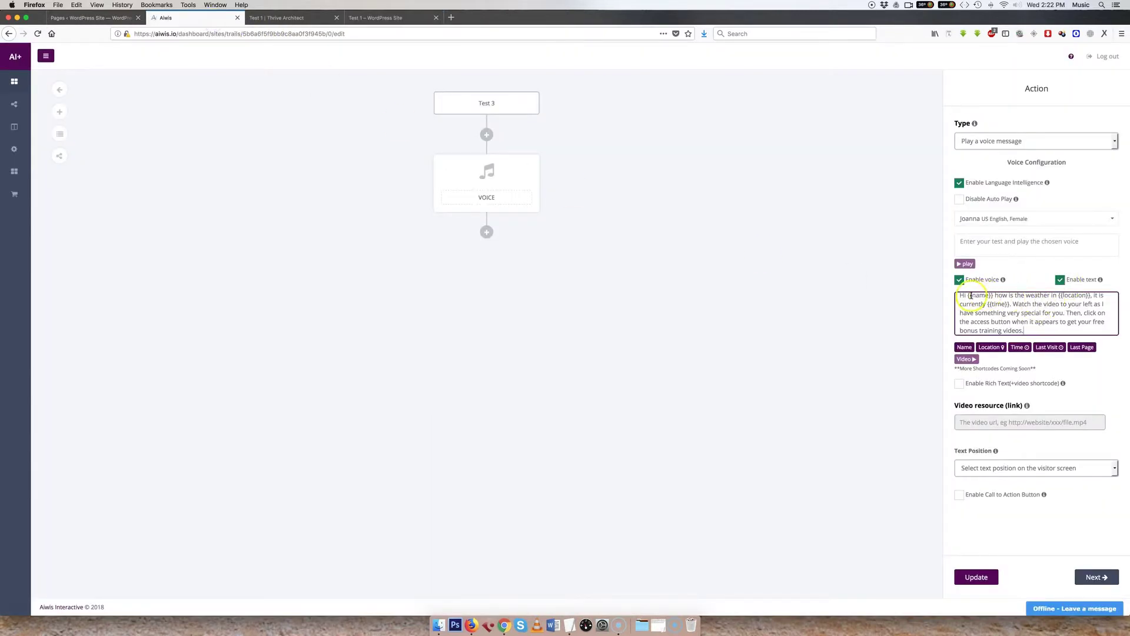
click(1058, 296)
click(1005, 304)
click(1034, 323)
Set the message's text position on the visitor screen to Top Right.
click(994, 467)
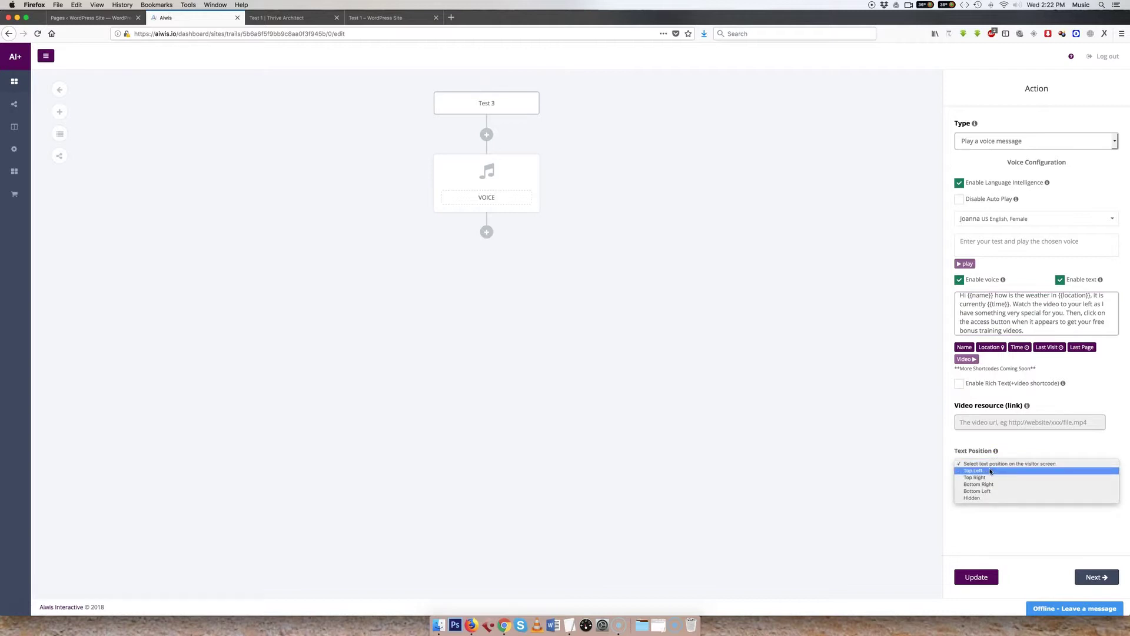
click(992, 471)
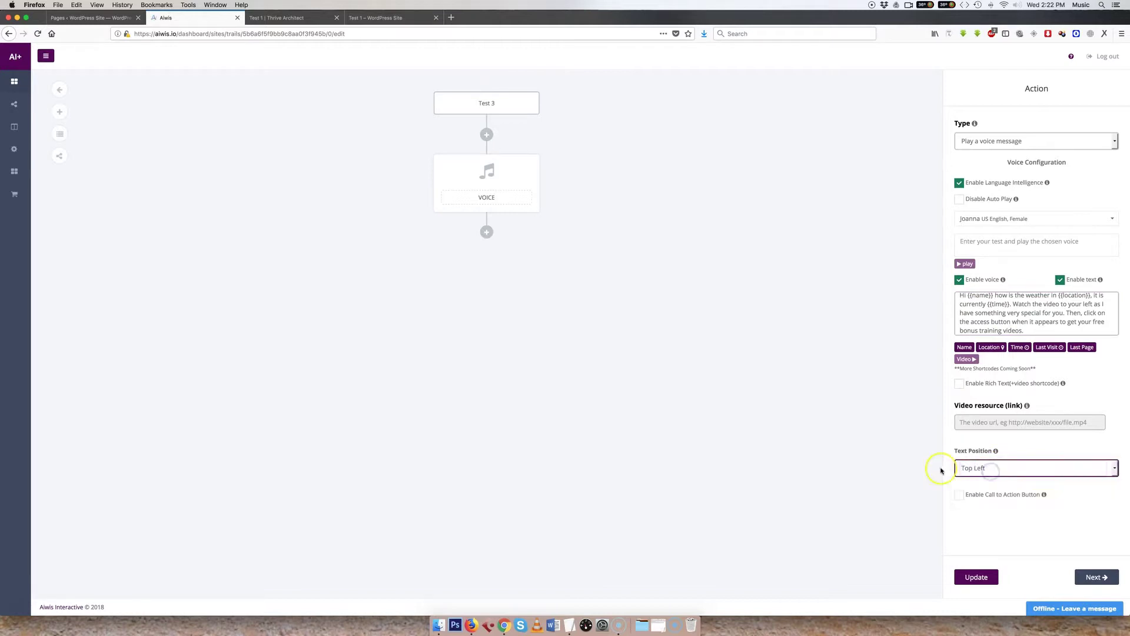
click(988, 467)
click(984, 471)
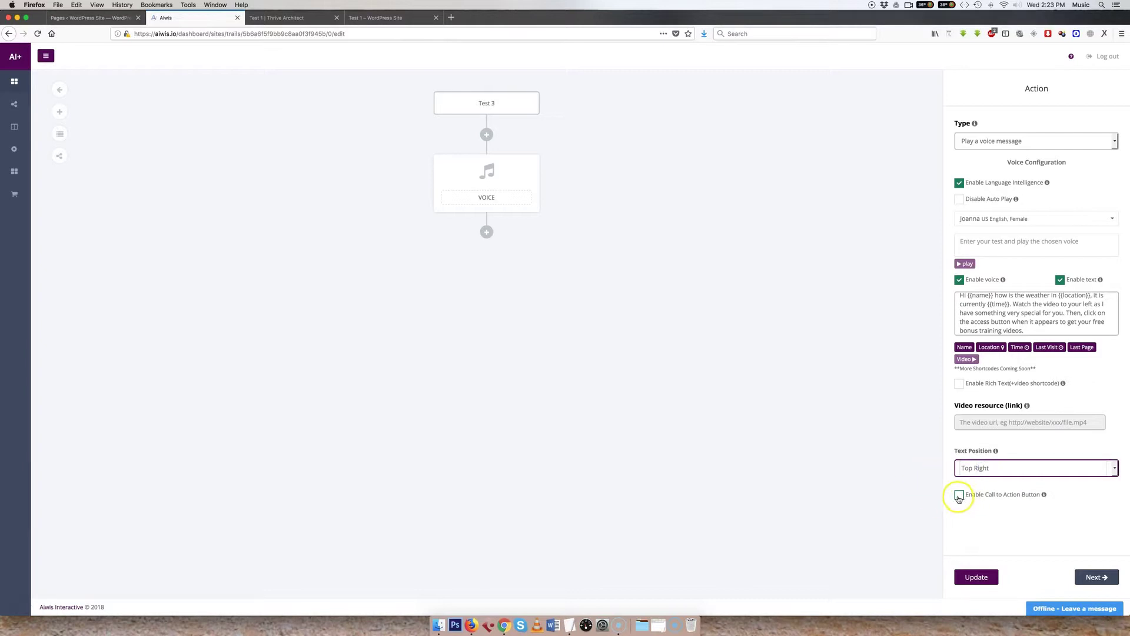
click(393, 17)
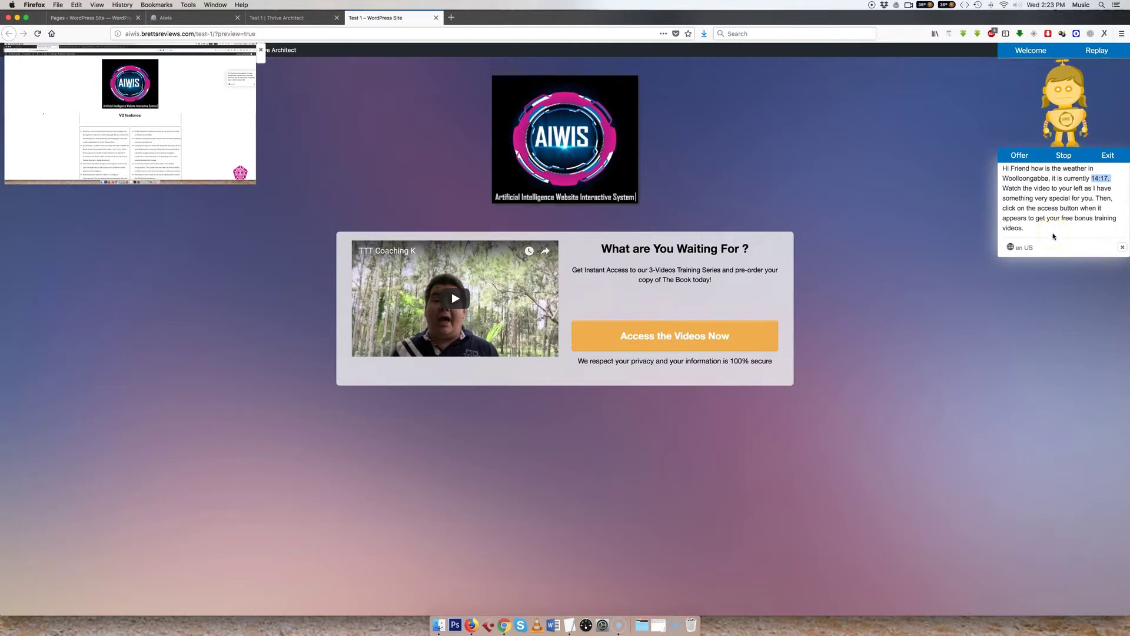
click(210, 19)
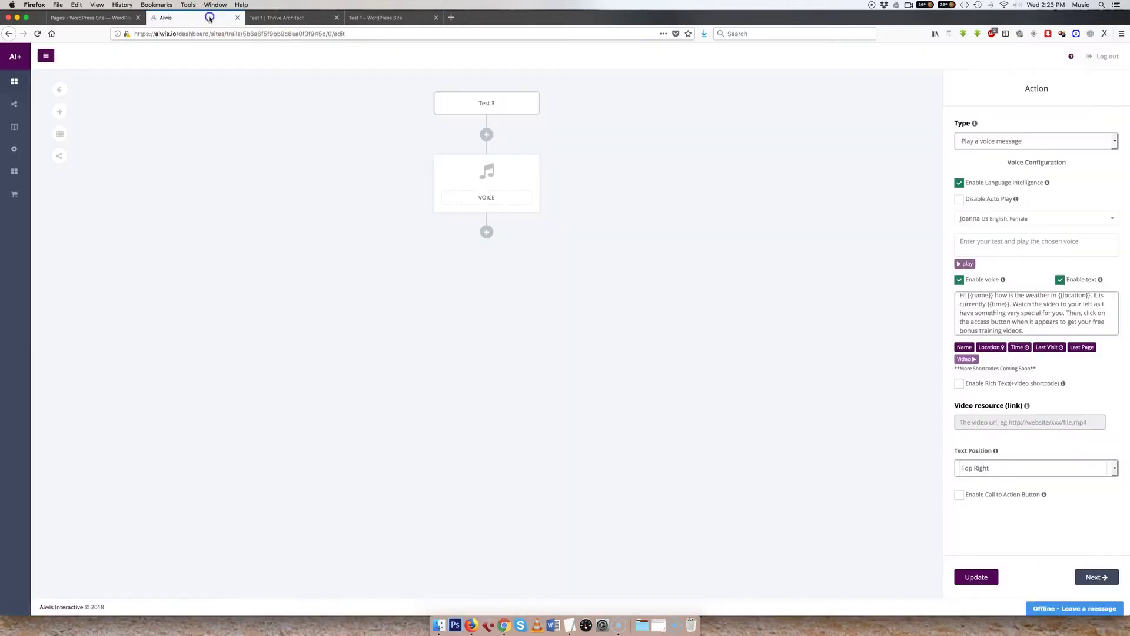
click(959, 495)
scroll(1051, 499, down, 4)
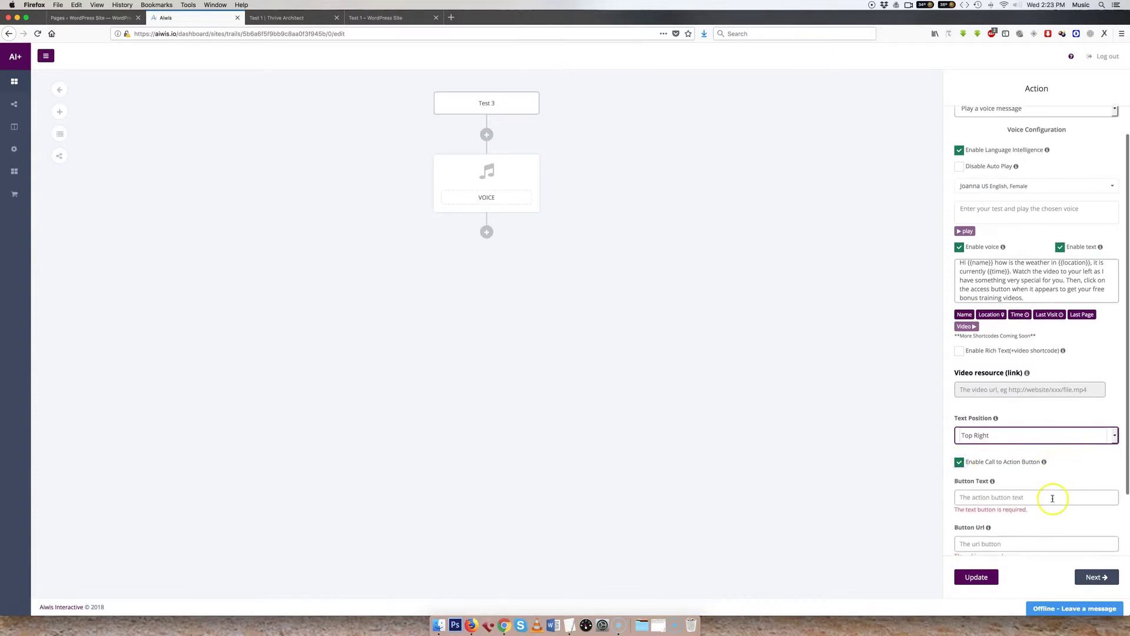
click(959, 371)
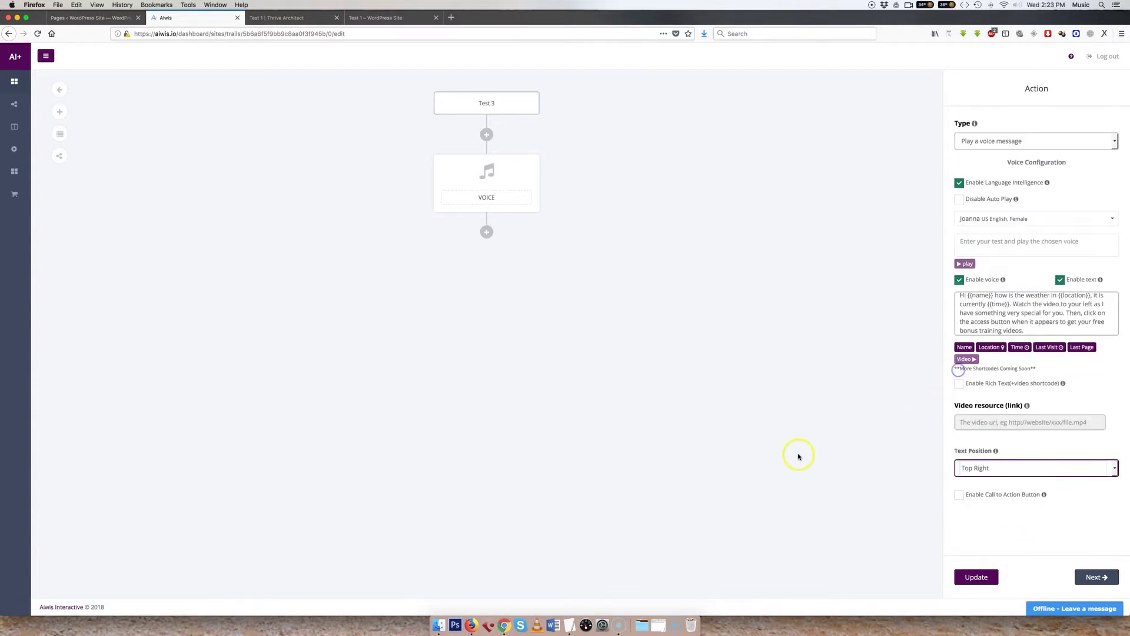
Save the behavior trail and add a Show Face action after the voice step.
click(978, 578)
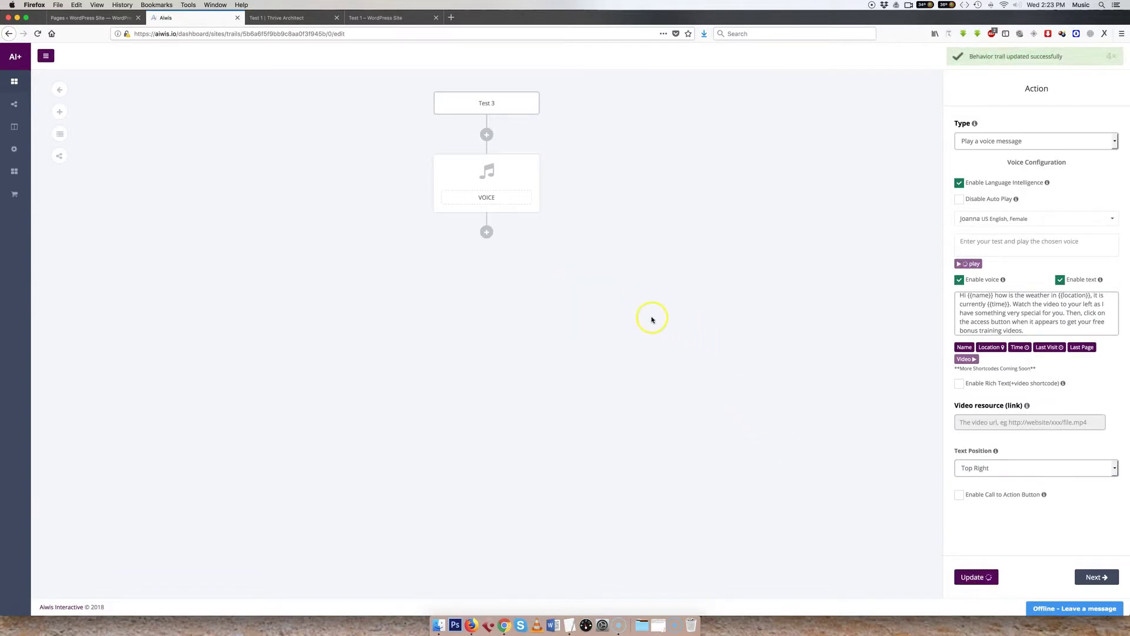
click(485, 234)
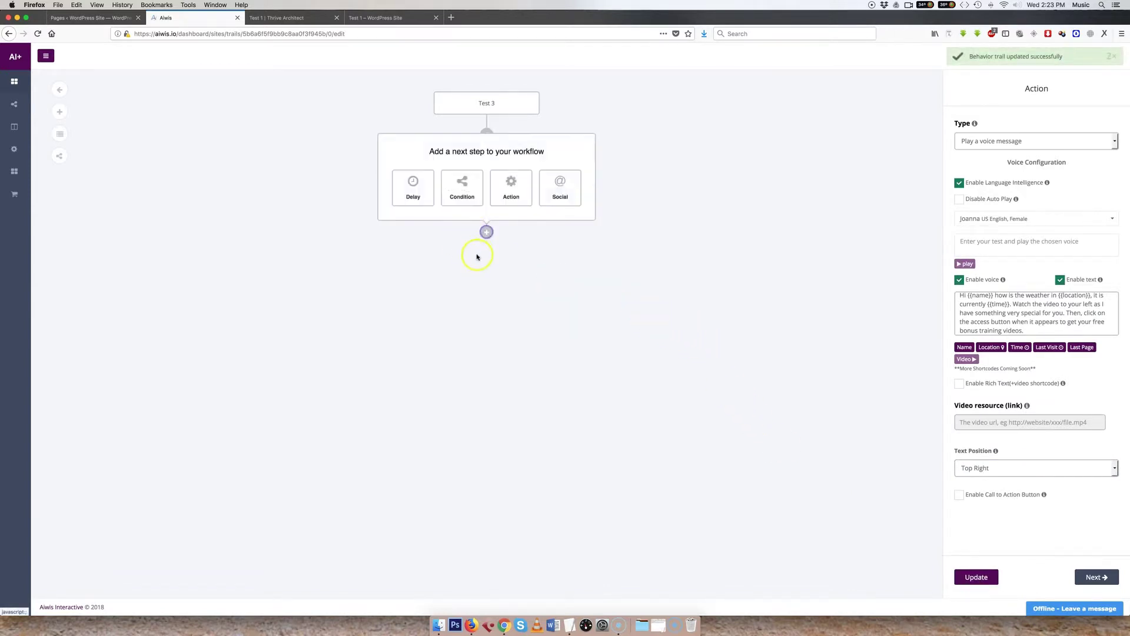
click(511, 186)
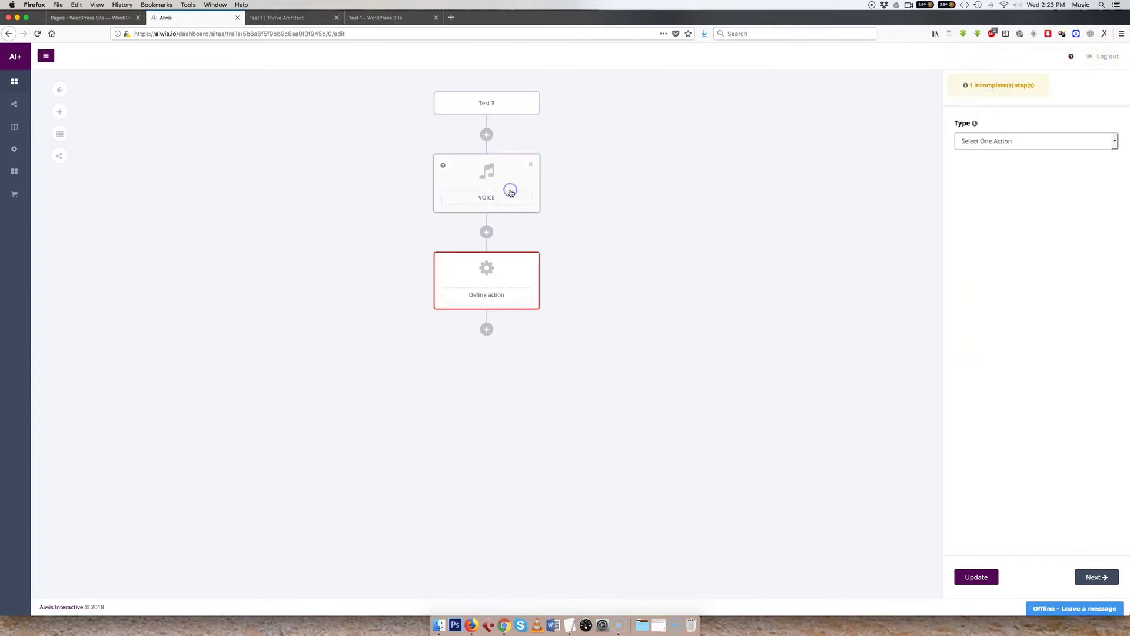
click(977, 141)
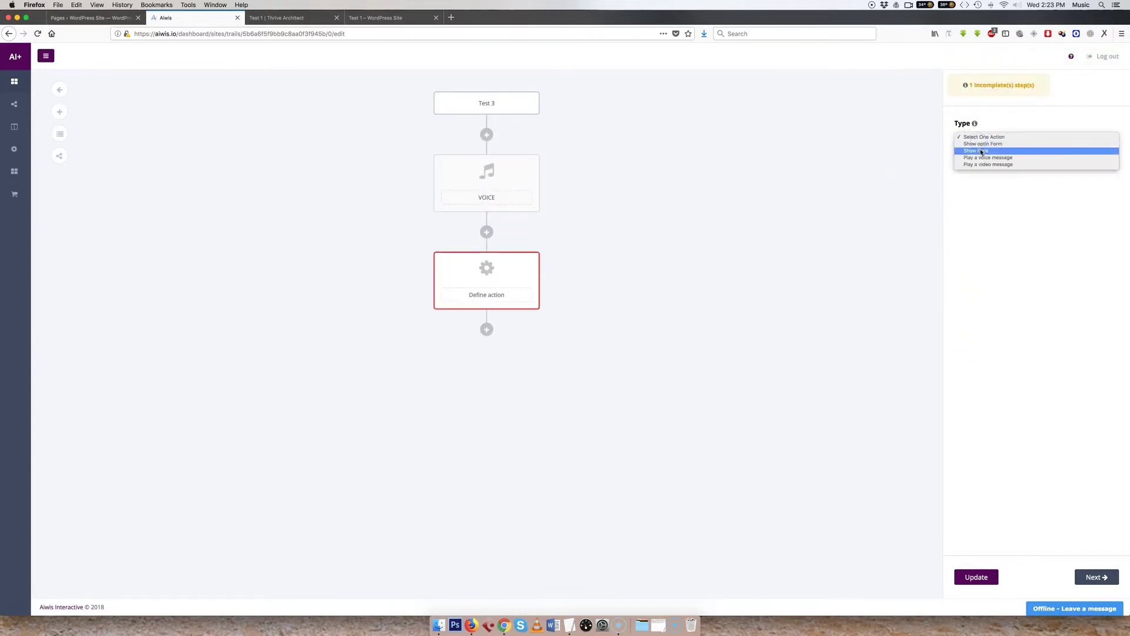
click(980, 151)
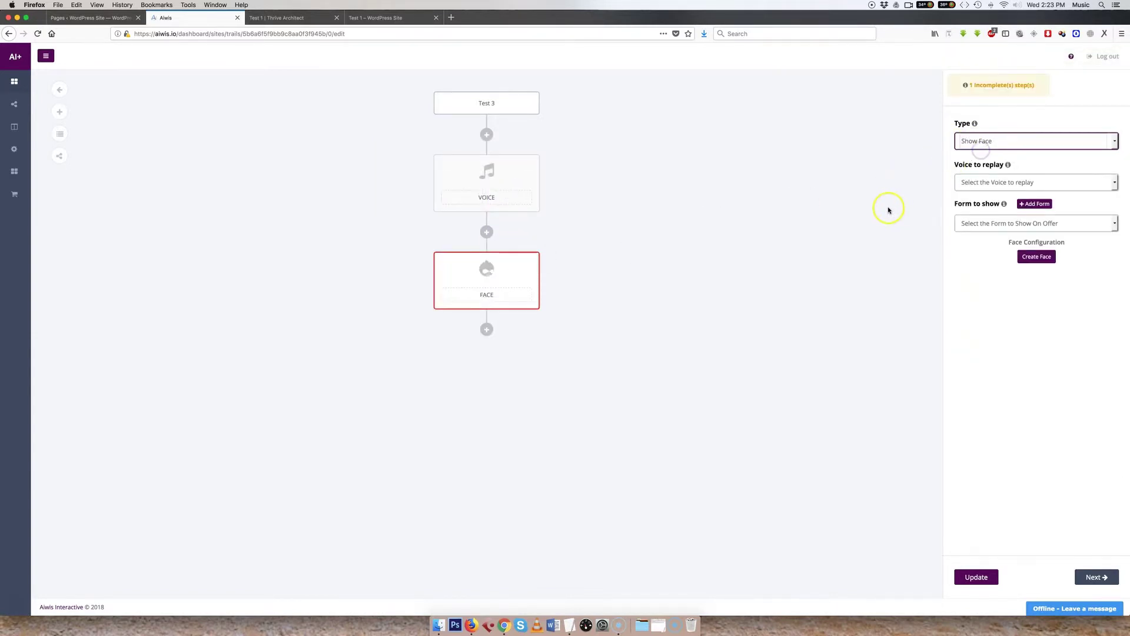
Set the face action to replay Voice 1 and position the AIWIS face at Top Right in its configuration.
click(983, 184)
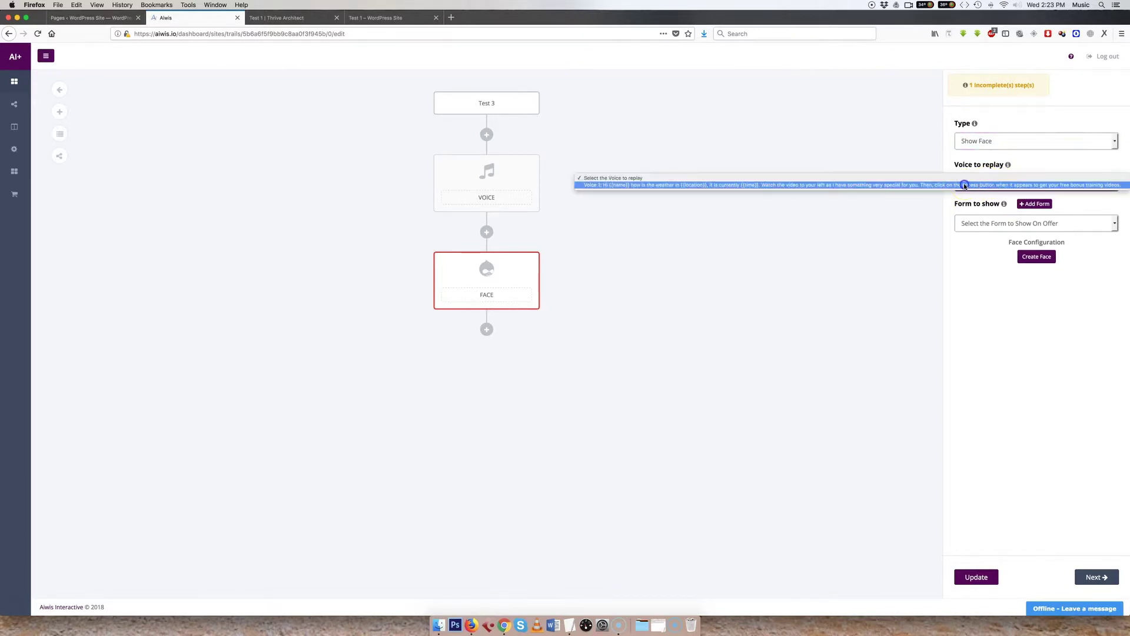
click(964, 186)
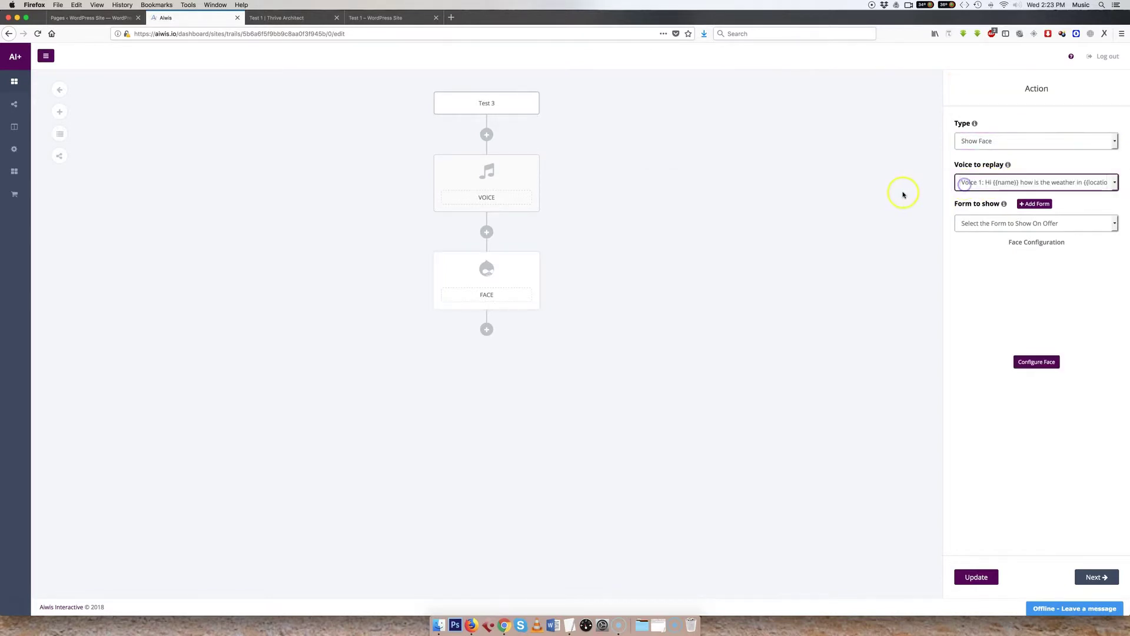
click(1039, 363)
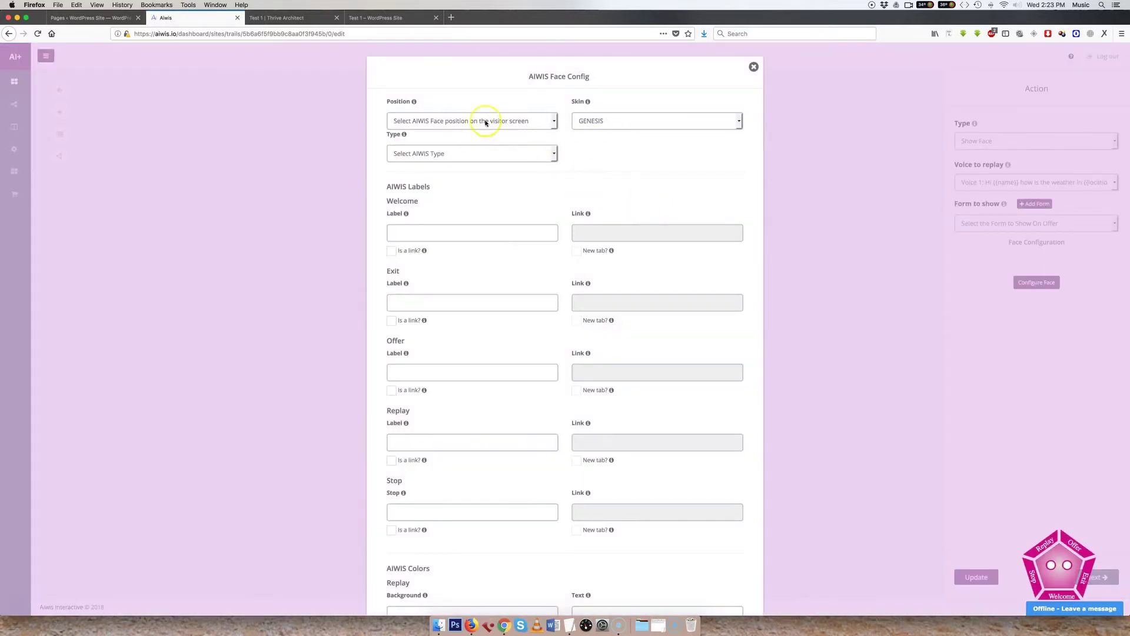
click(458, 121)
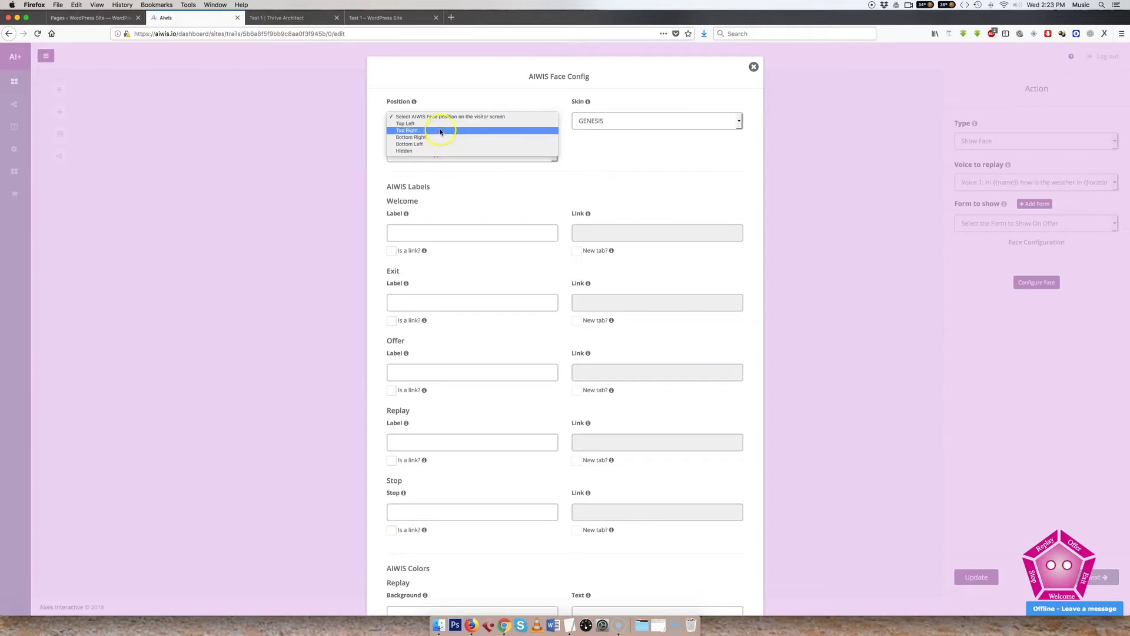
click(436, 130)
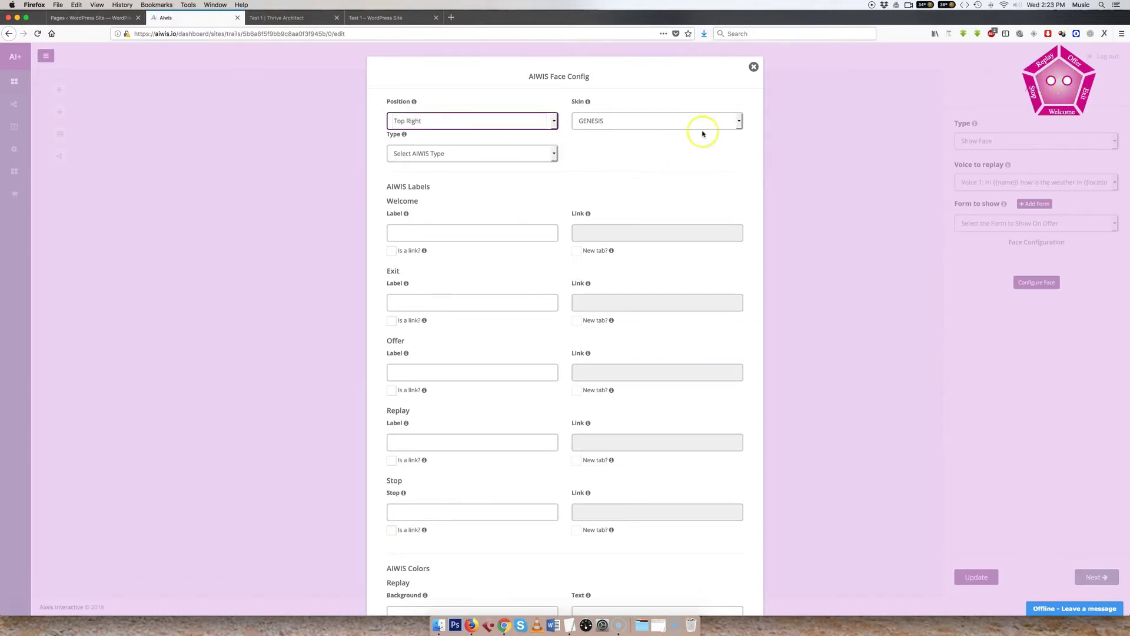
Preview the AMY, IAN, ISABEL, SPROCKET and WILLIAM face skins, and return the skin to GENESIS.
click(601, 123)
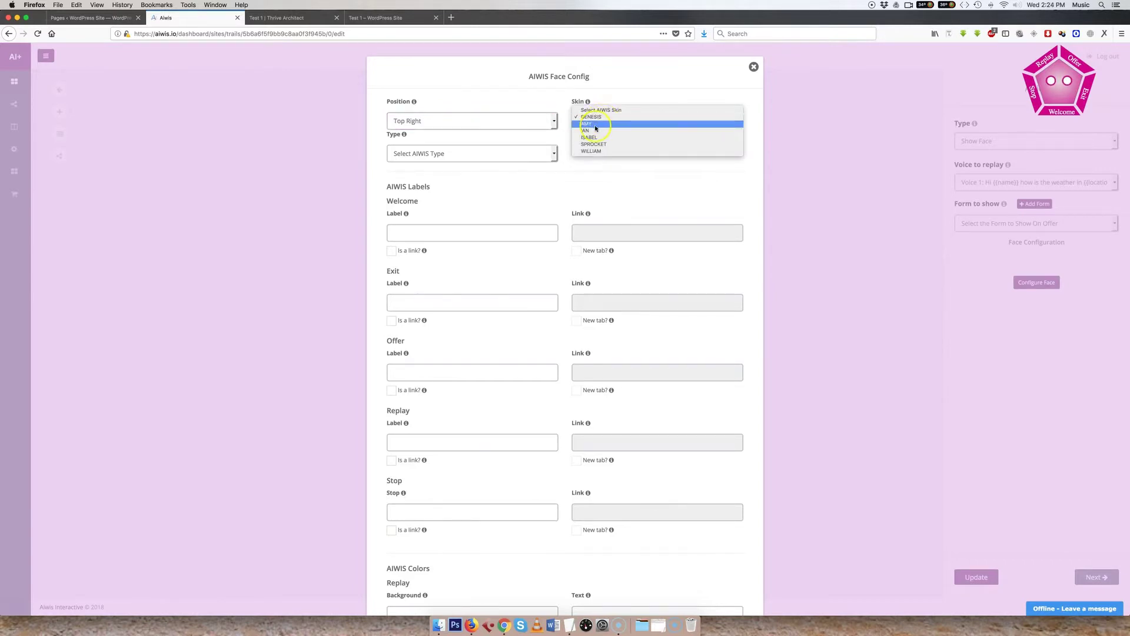
click(601, 124)
click(598, 125)
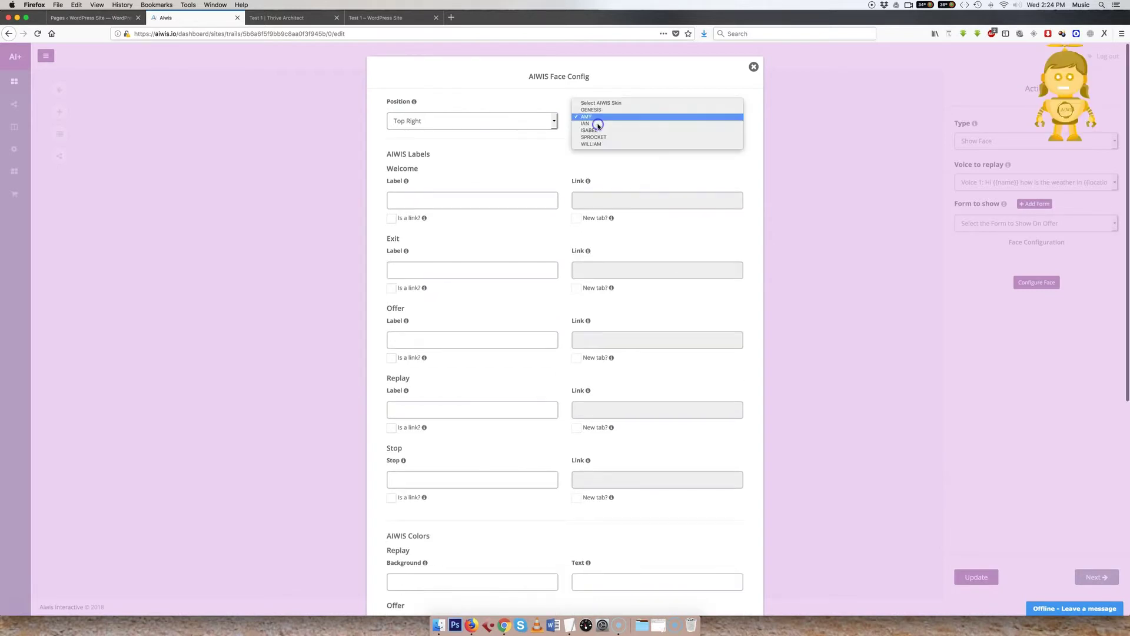
click(600, 127)
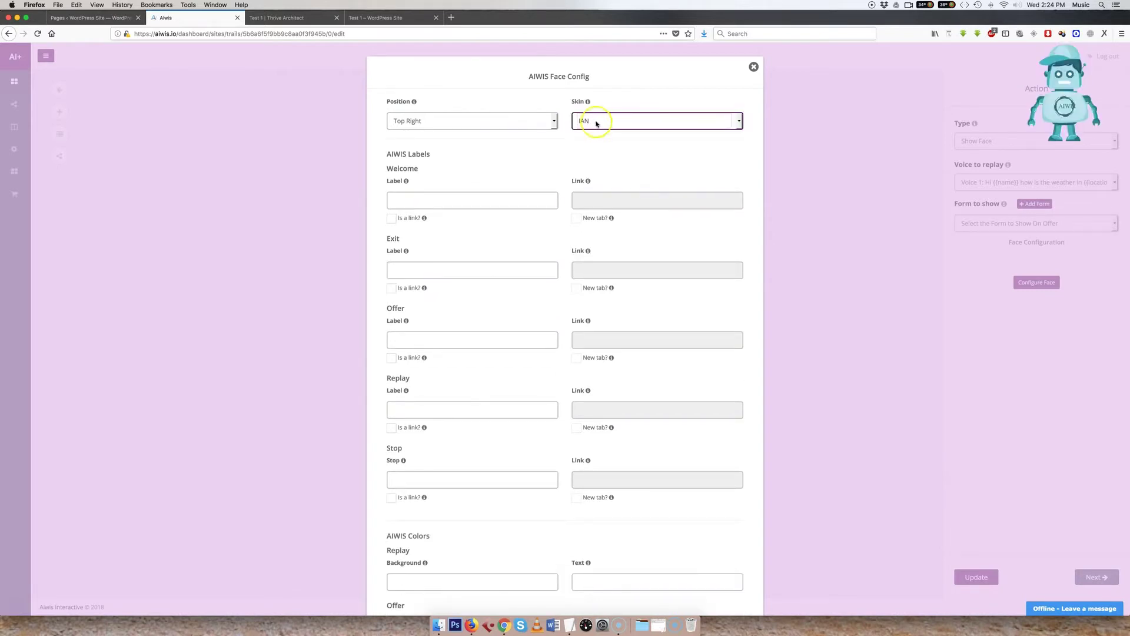
click(597, 124)
click(595, 128)
click(596, 124)
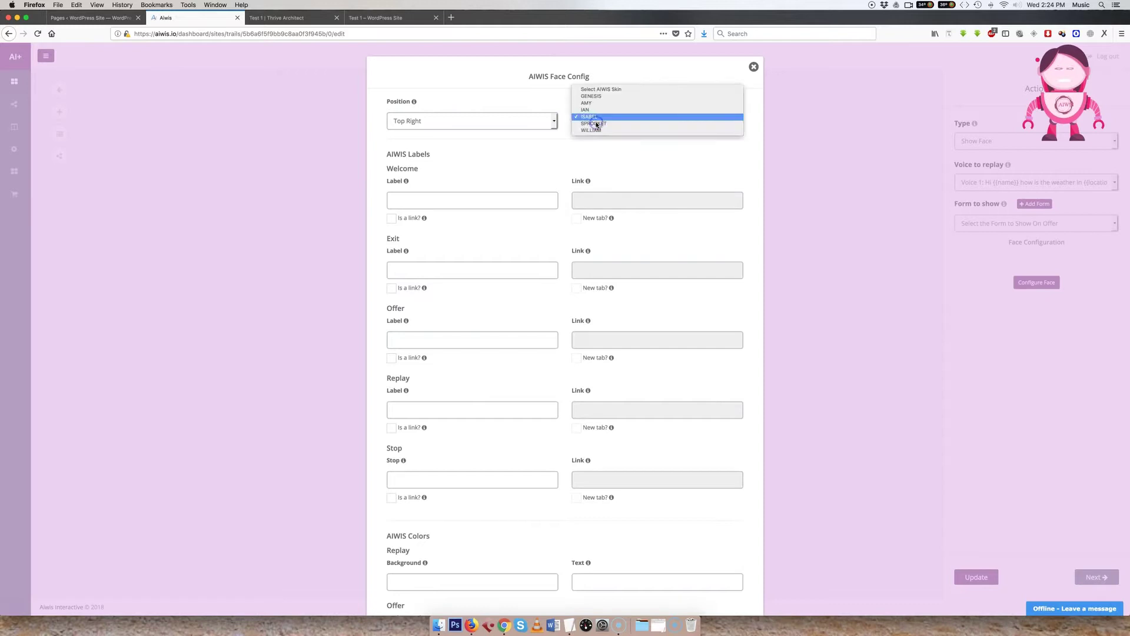
click(596, 122)
click(596, 122)
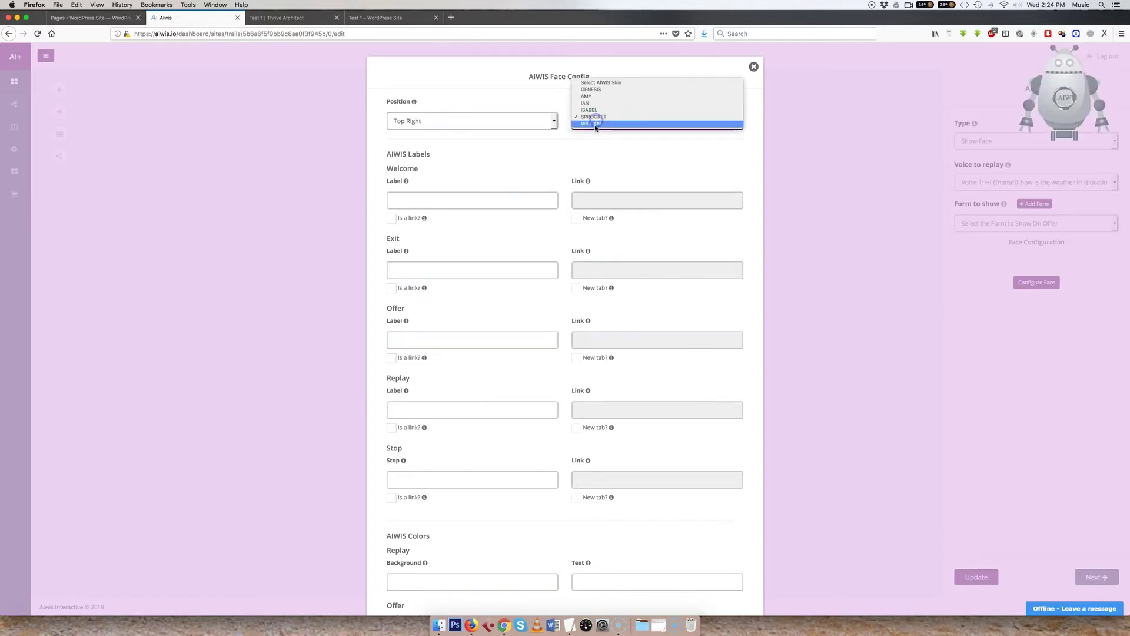
click(596, 124)
click(597, 127)
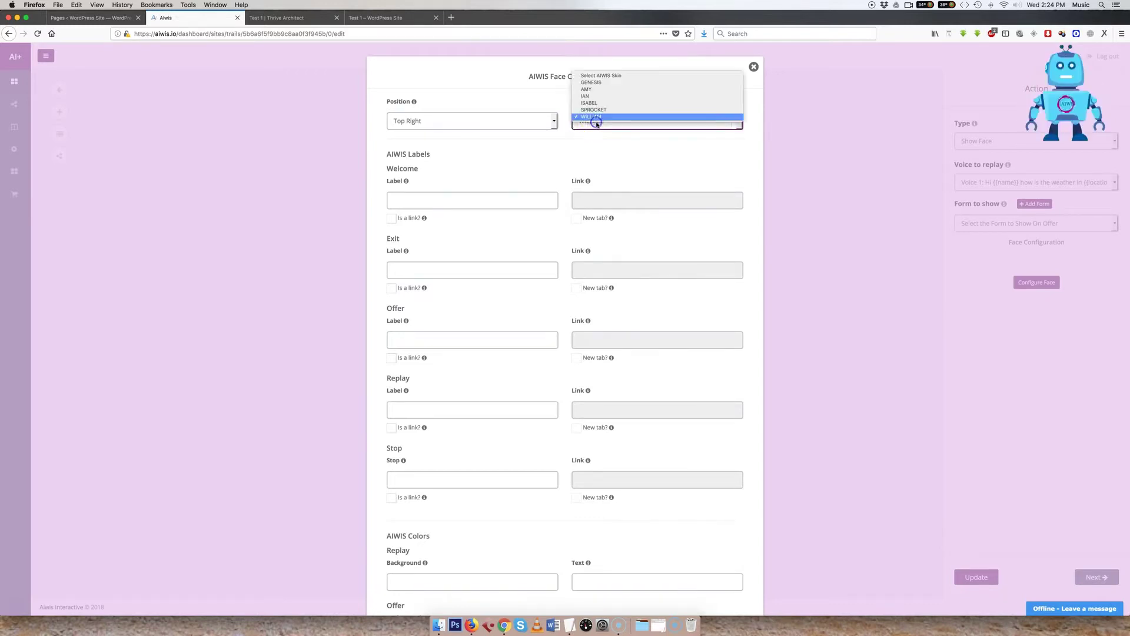
click(605, 85)
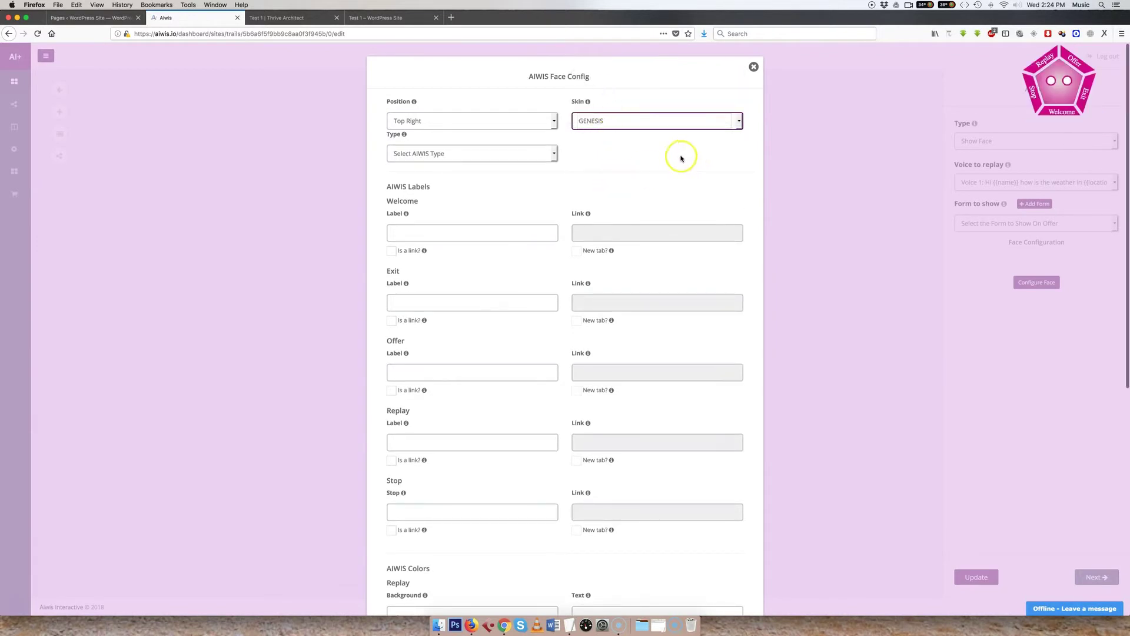
Check the face shown on the Test 1 page, and set the GENESIS face's type to Female after trying Male.
click(402, 21)
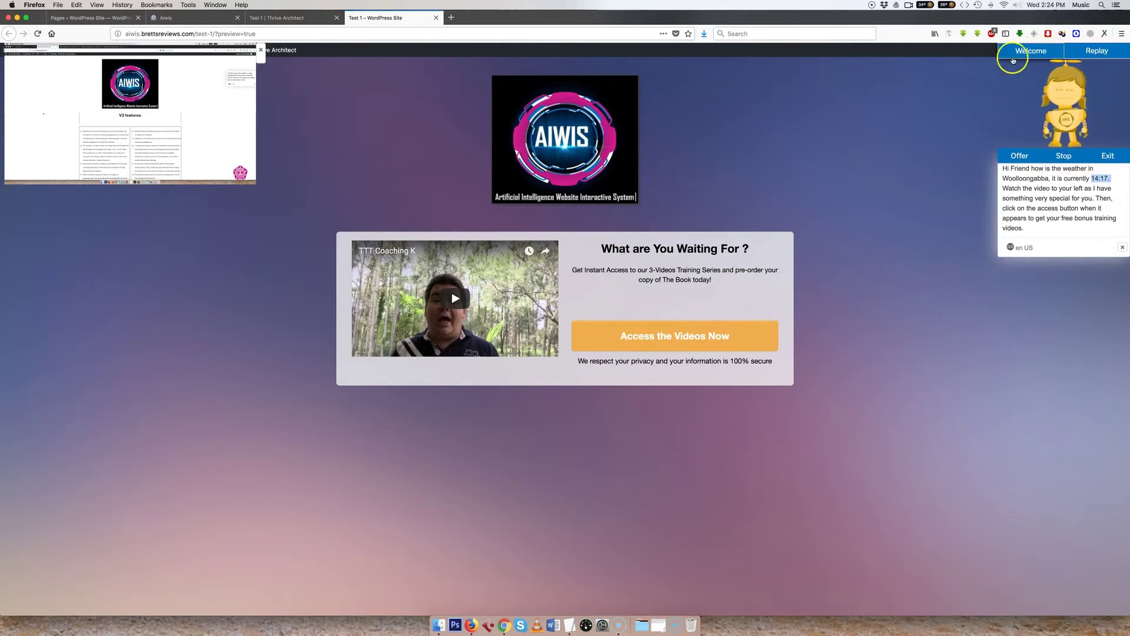
click(200, 17)
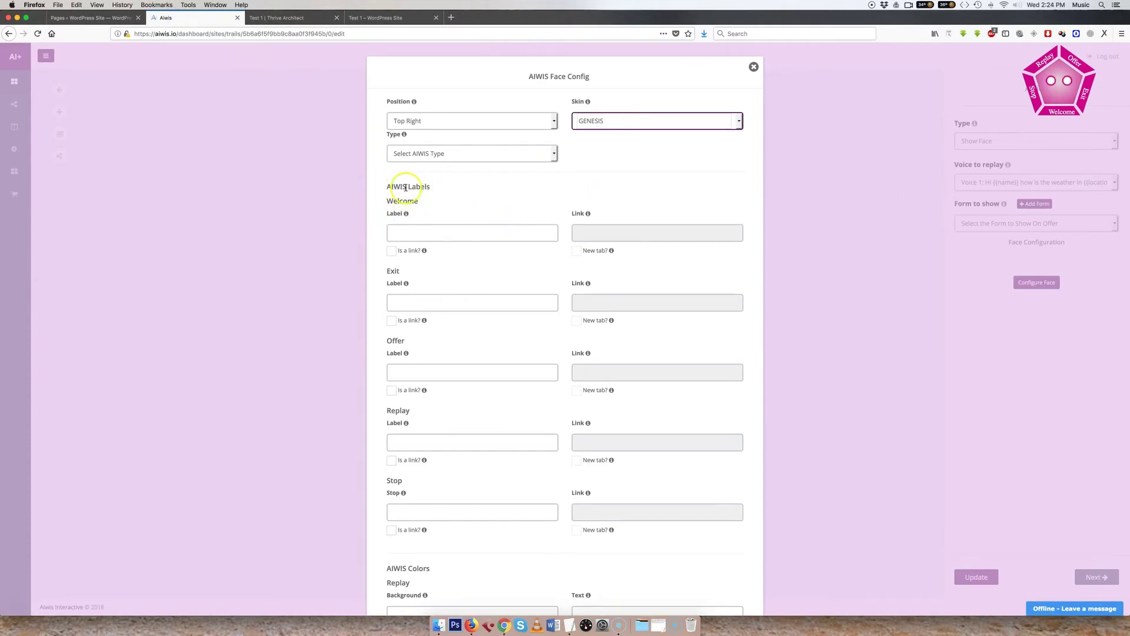
click(439, 154)
click(431, 157)
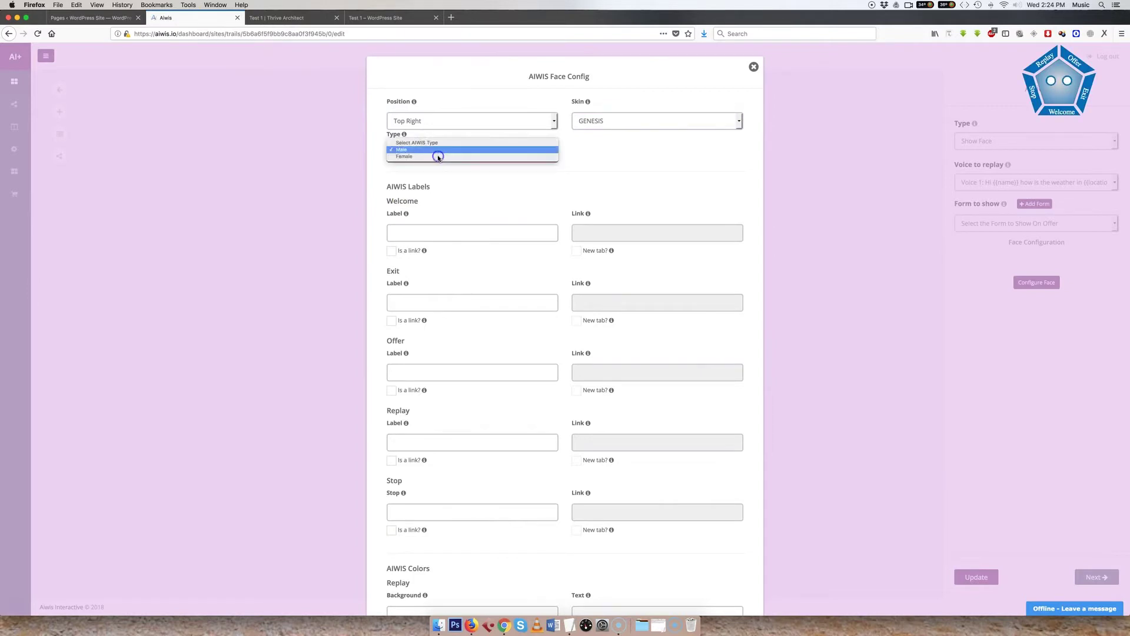
click(438, 158)
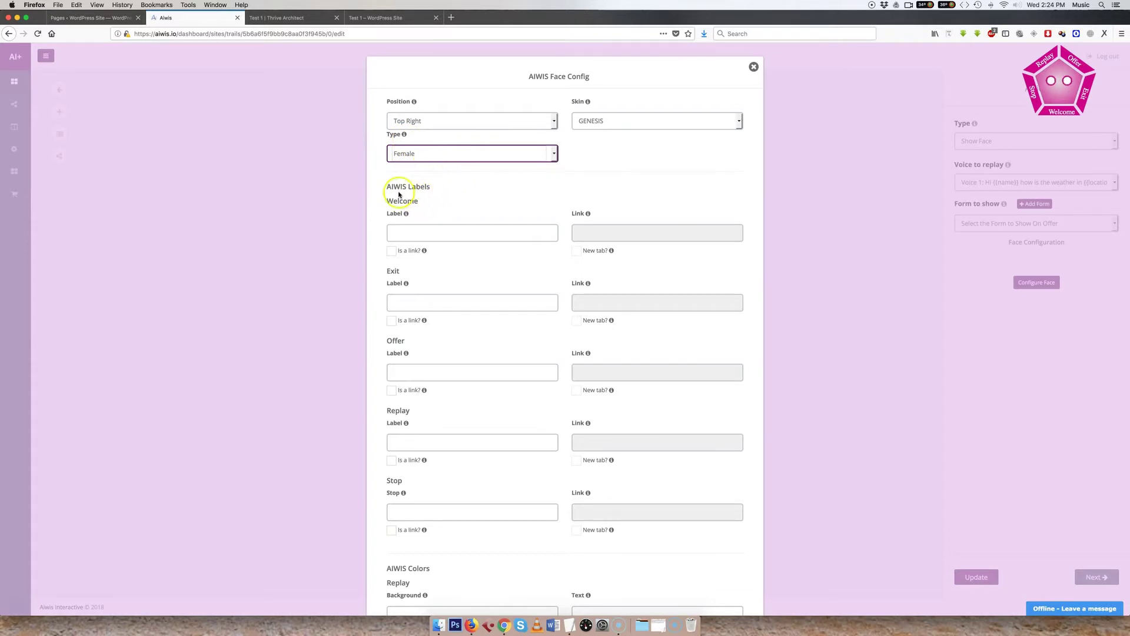
Label the face's Welcome section Hello and make it a link starting with http that opens in a new tab.
mouse_move(404, 213)
click(406, 232)
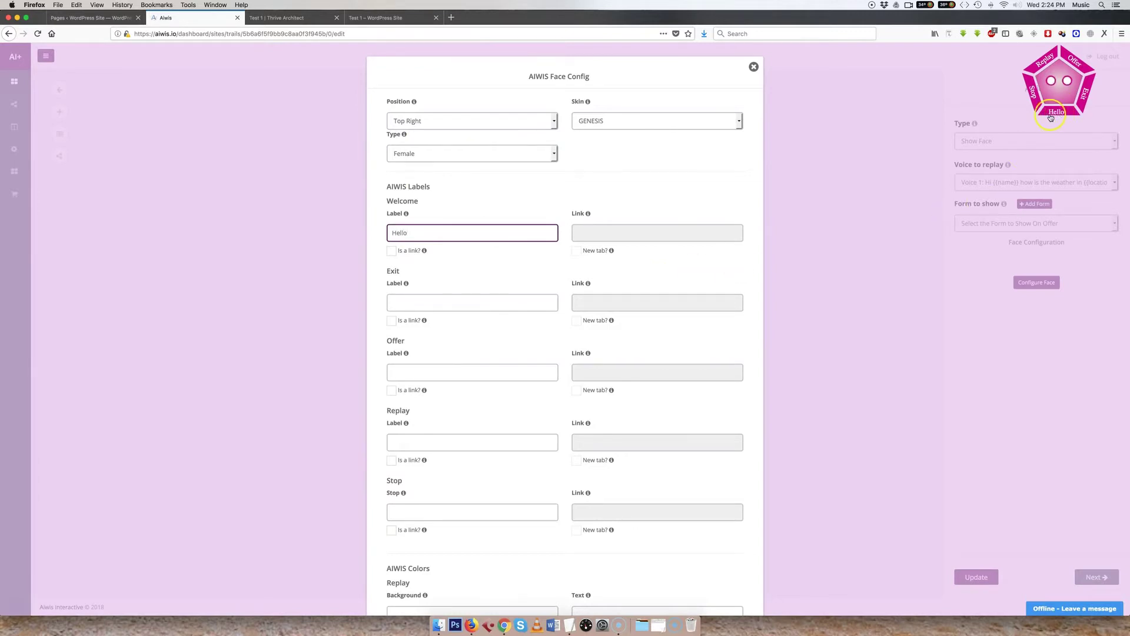
click(391, 250)
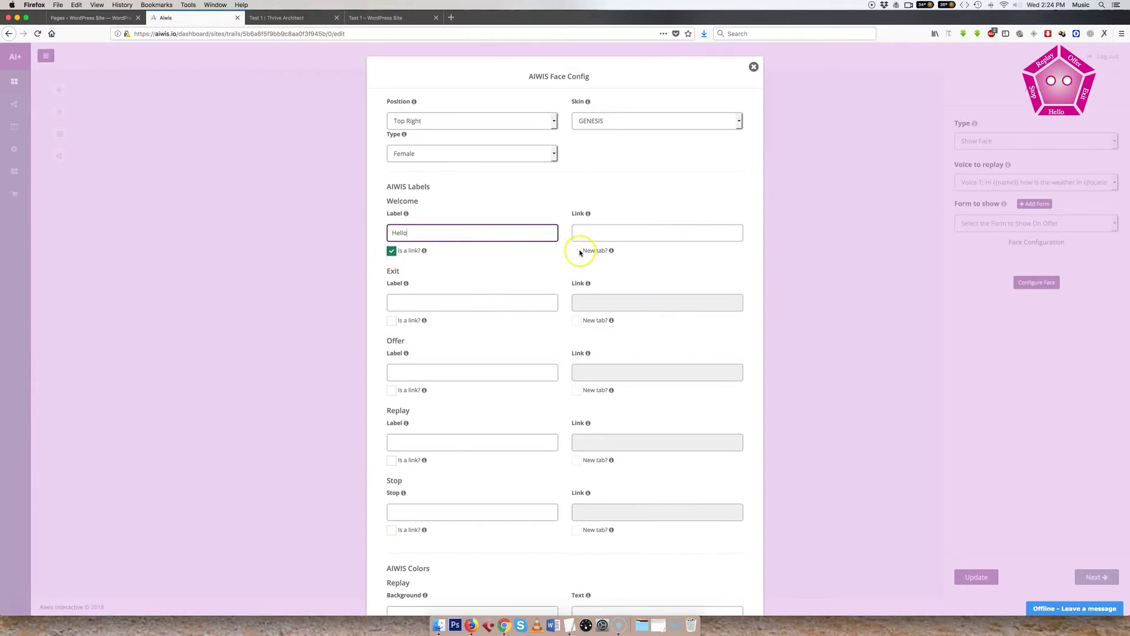
click(590, 234)
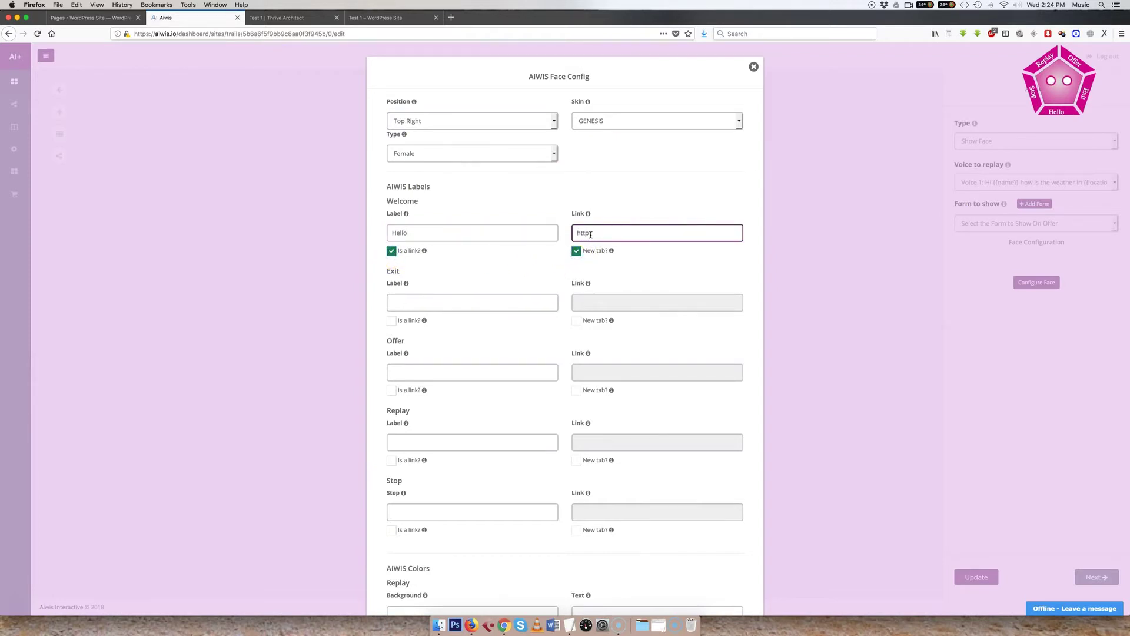
Turn off the Welcome section's link and new-tab options and clear its Hello label.
click(576, 250)
click(392, 252)
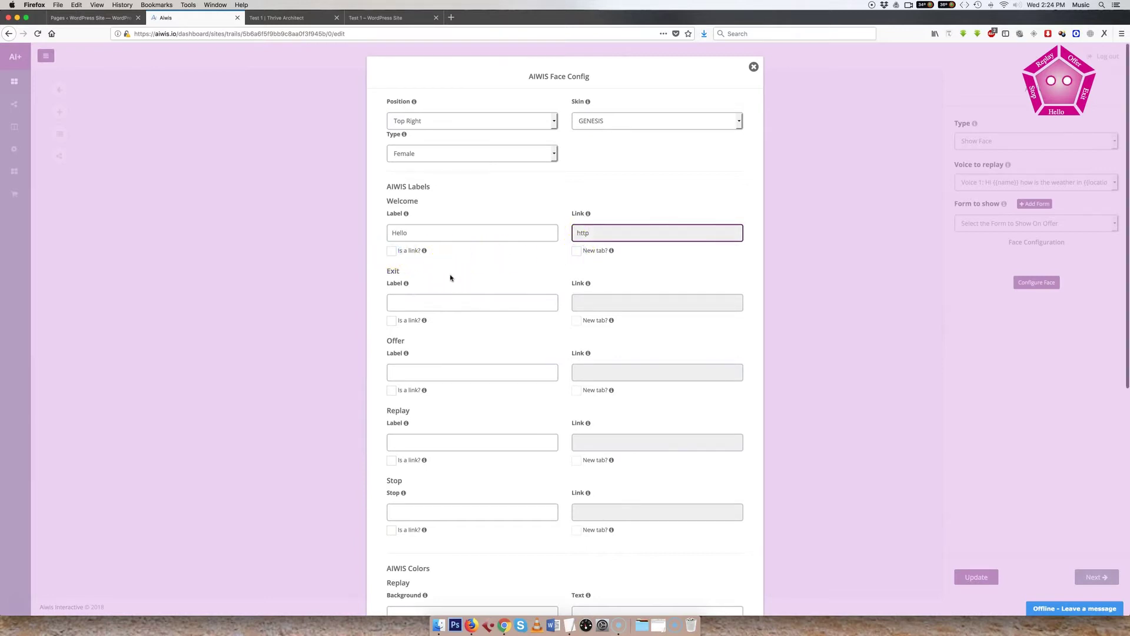
scroll(451, 277, down, 1)
drag(429, 200, 339, 198)
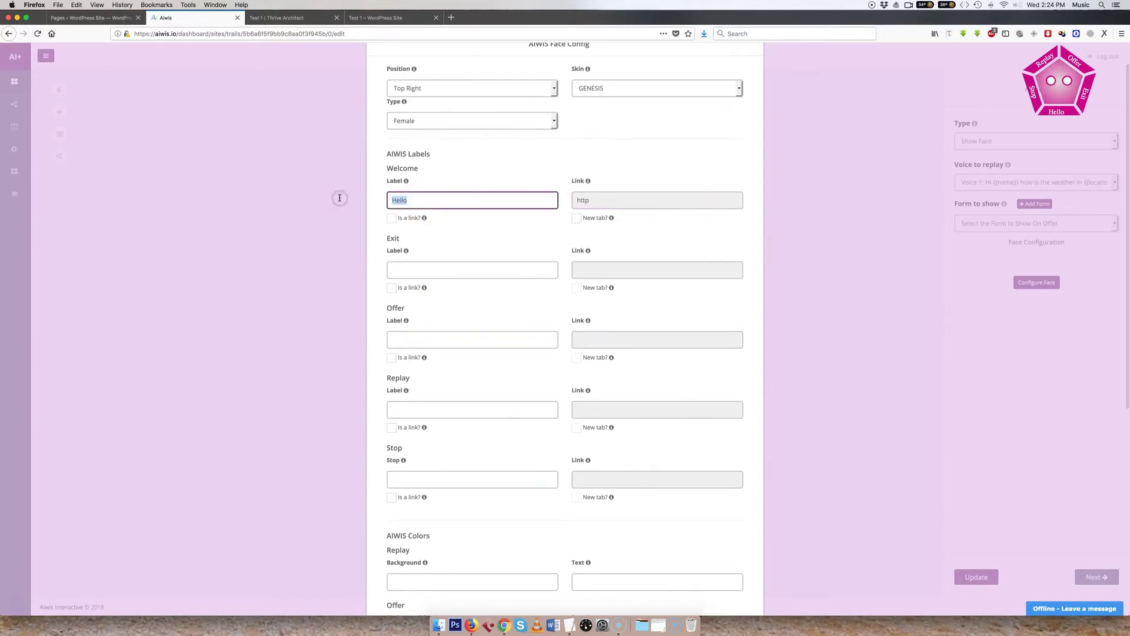
key(BackSpace)
Set the face's Replay background colour to the red rgba(228,66,66,1).
scroll(341, 200, down, 10)
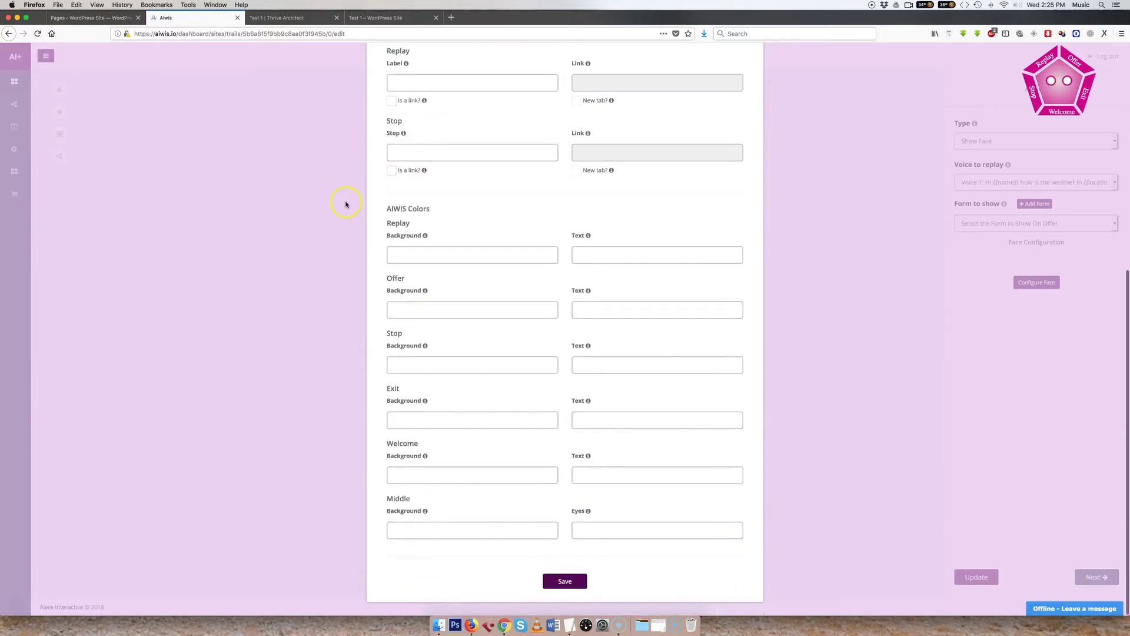
click(408, 253)
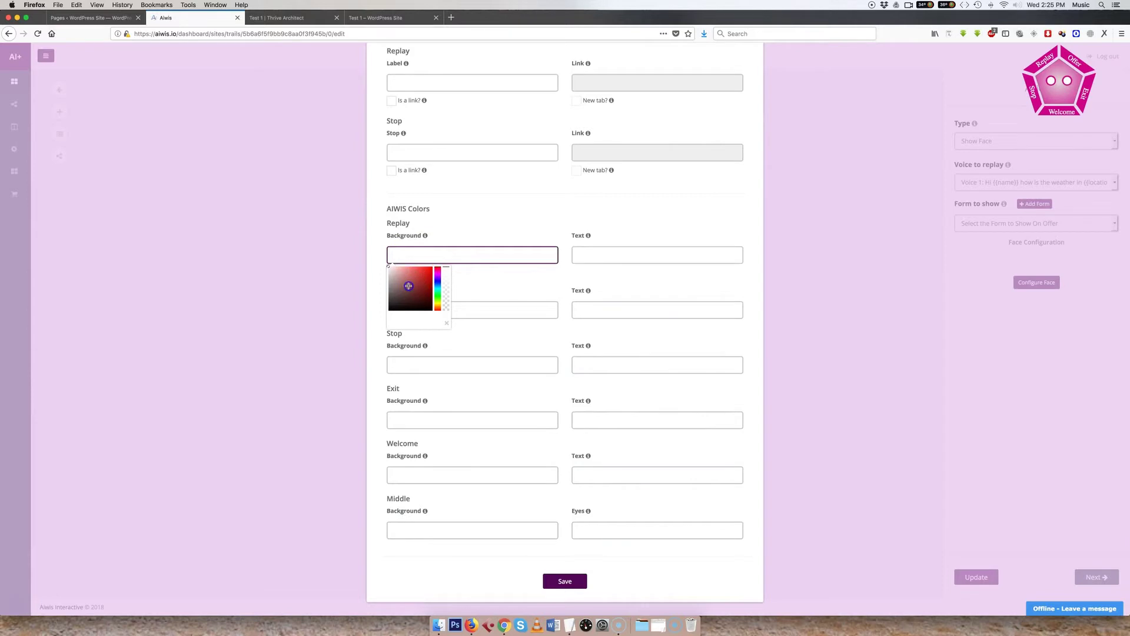
click(419, 271)
click(445, 323)
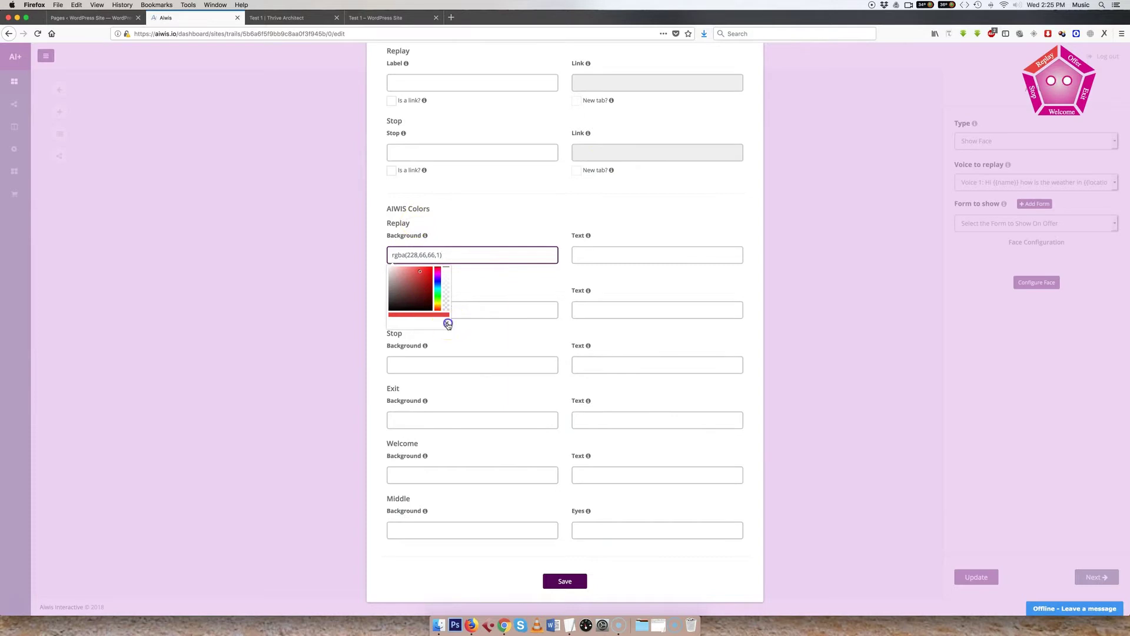
click(448, 324)
Review the face settings, save the face configuration and update the behavior trail.
scroll(291, 290, up, 6)
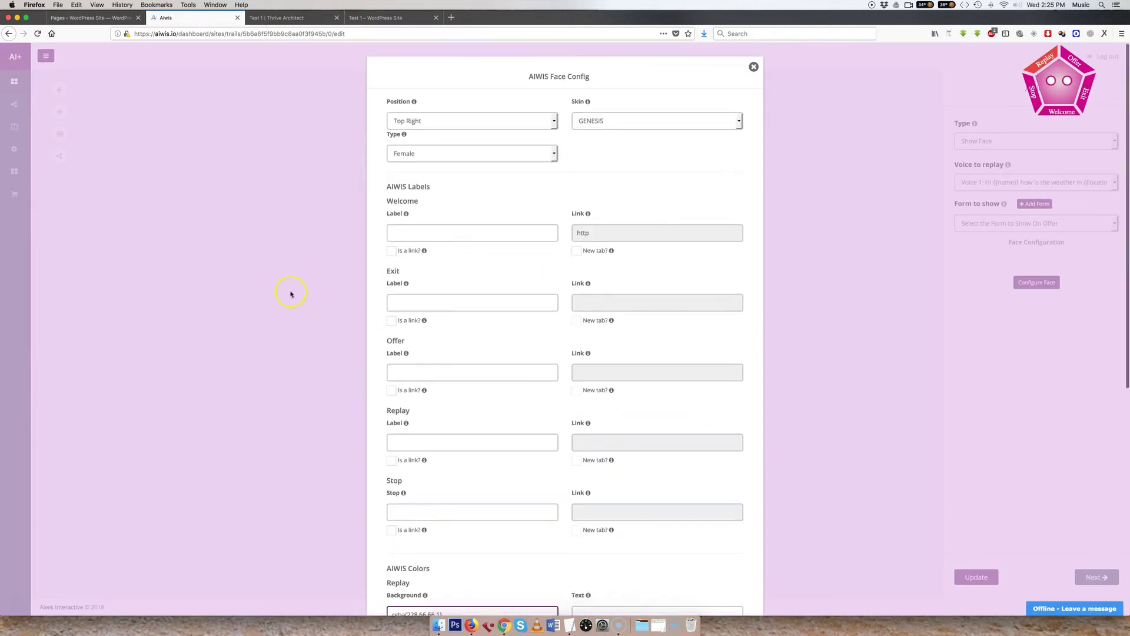
scroll(492, 454, down, 6)
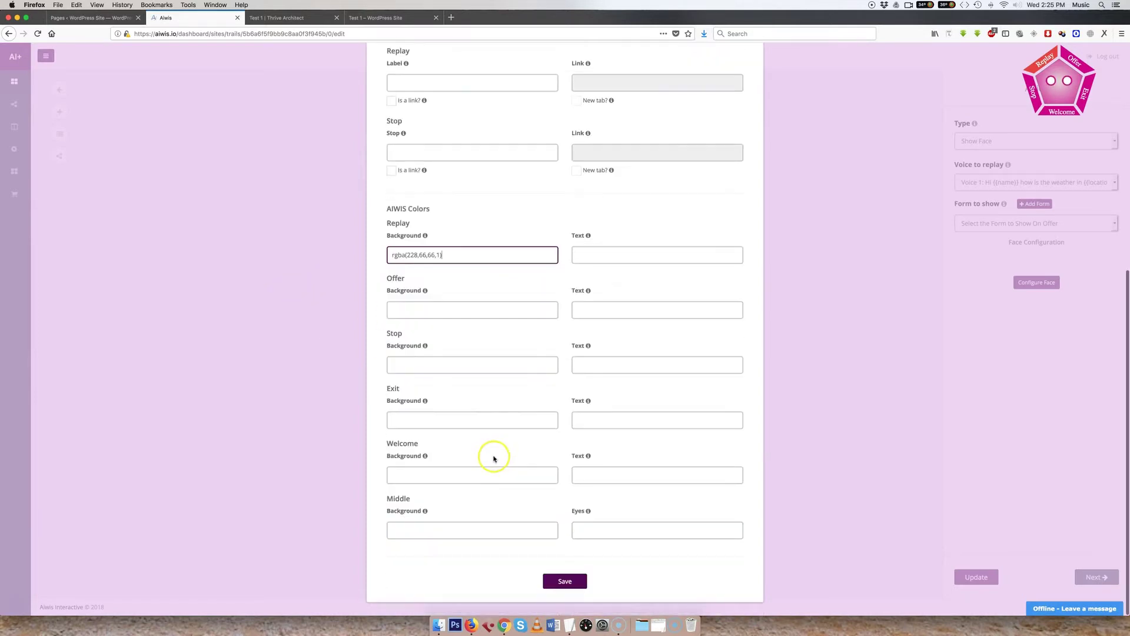
click(575, 583)
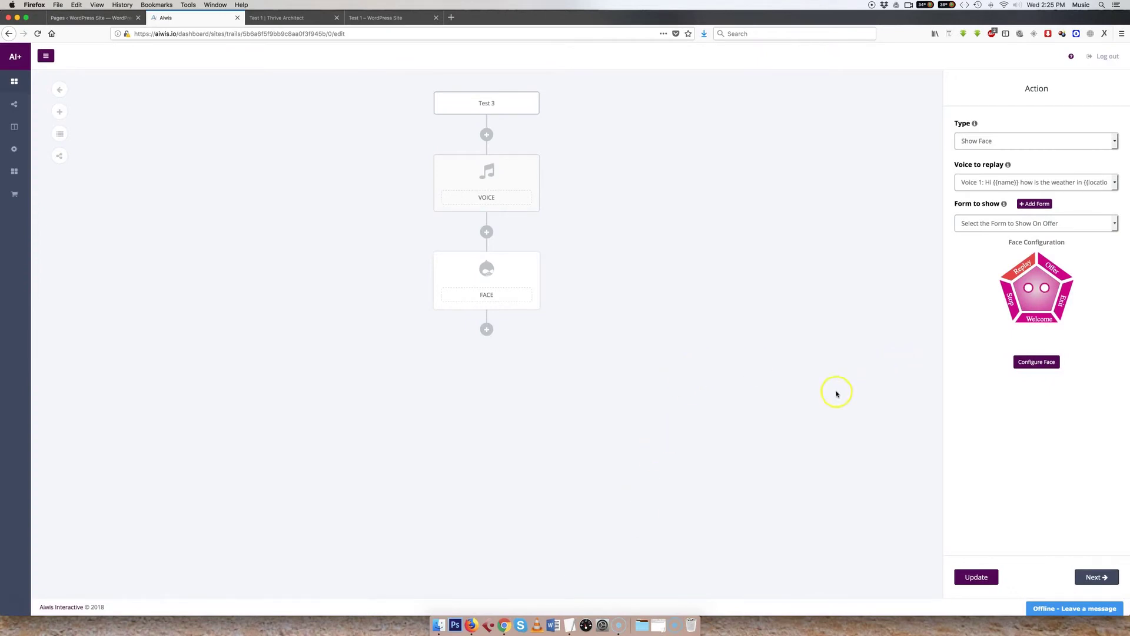
click(980, 580)
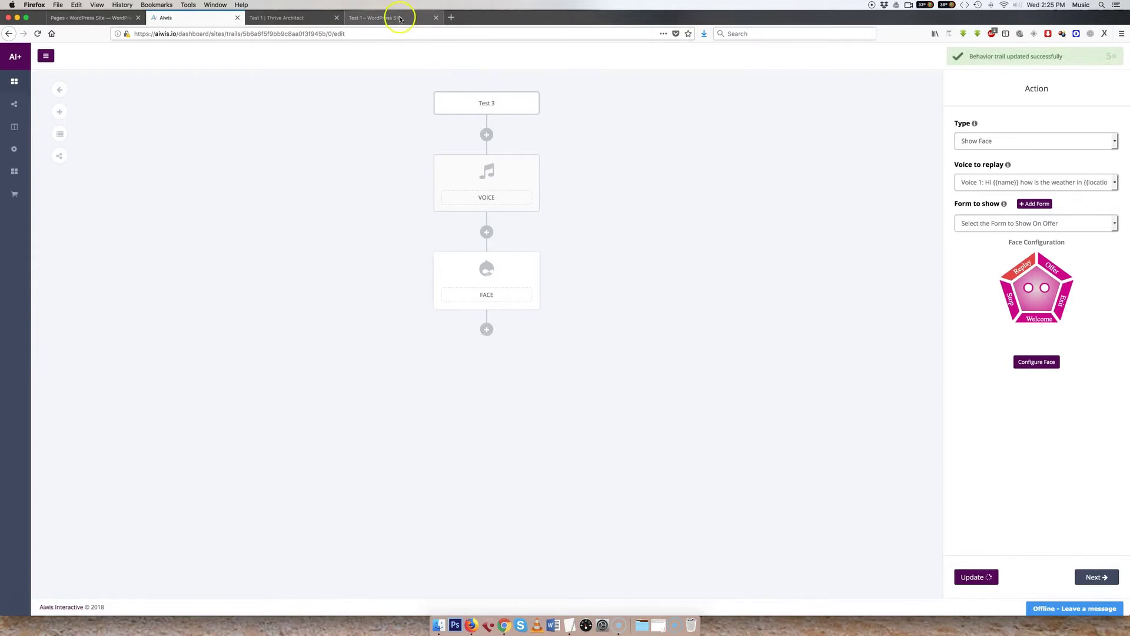
Compare the video and face on the Test 1 page with the steps in the Test 3 trail.
click(391, 18)
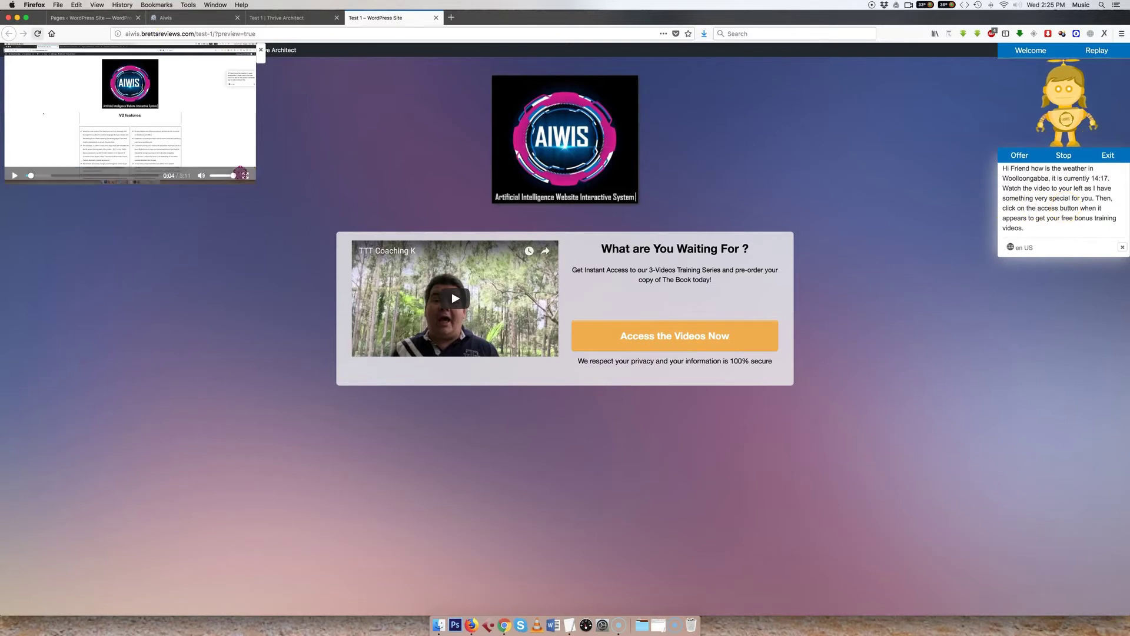
click(177, 17)
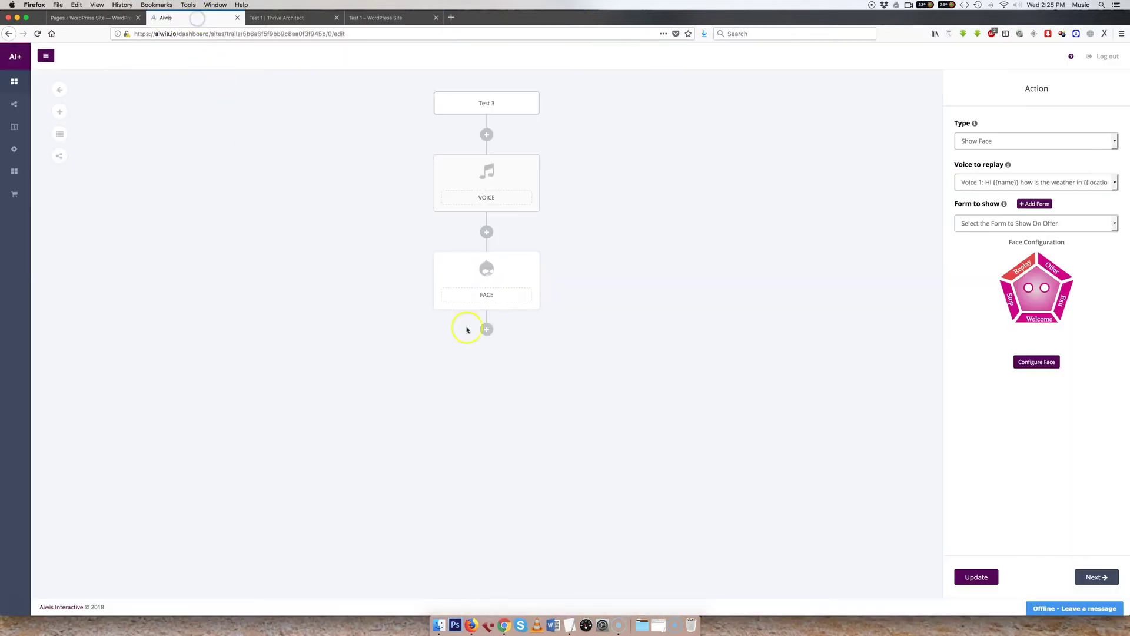
click(367, 17)
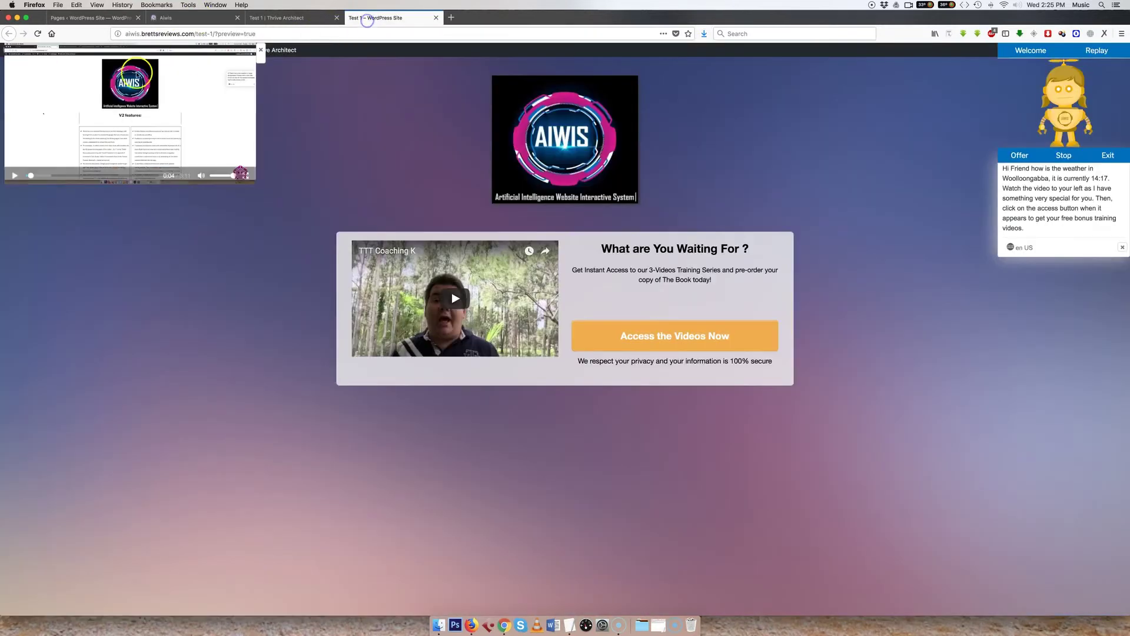
click(202, 17)
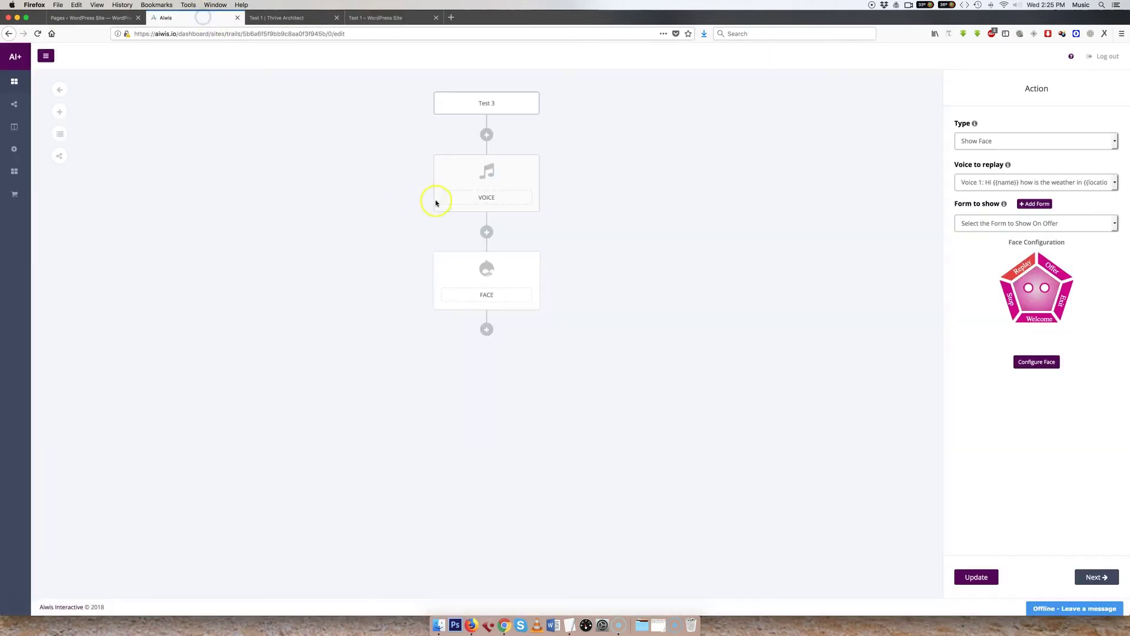
Add a delay of 15 seconds after the face step and update the behavior trail.
click(487, 329)
click(413, 289)
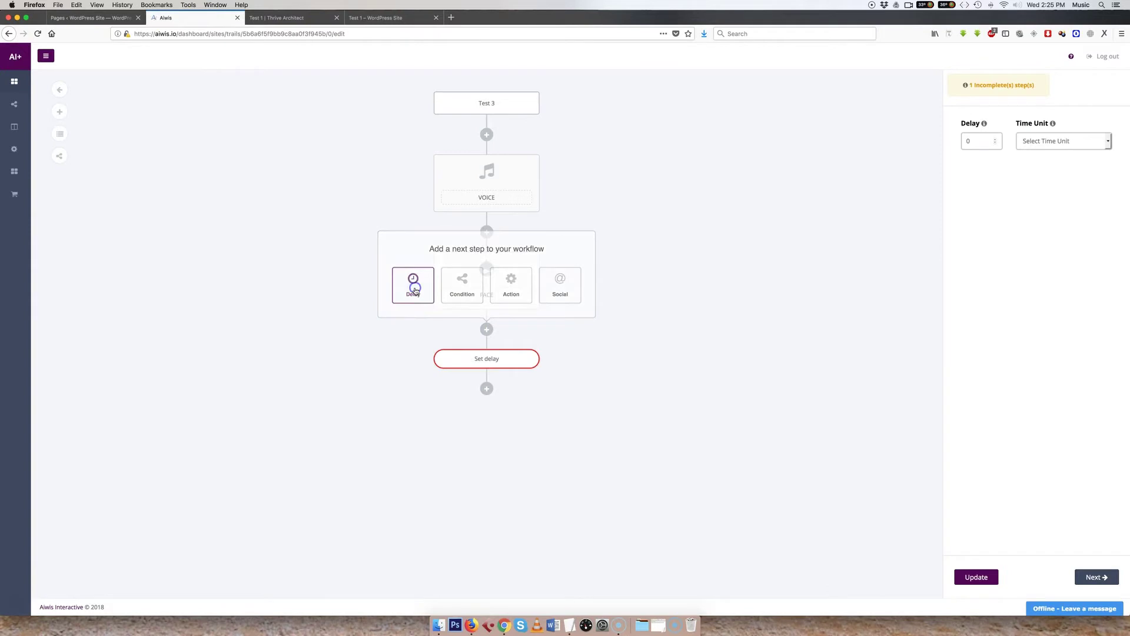
click(972, 137)
double_click(974, 138)
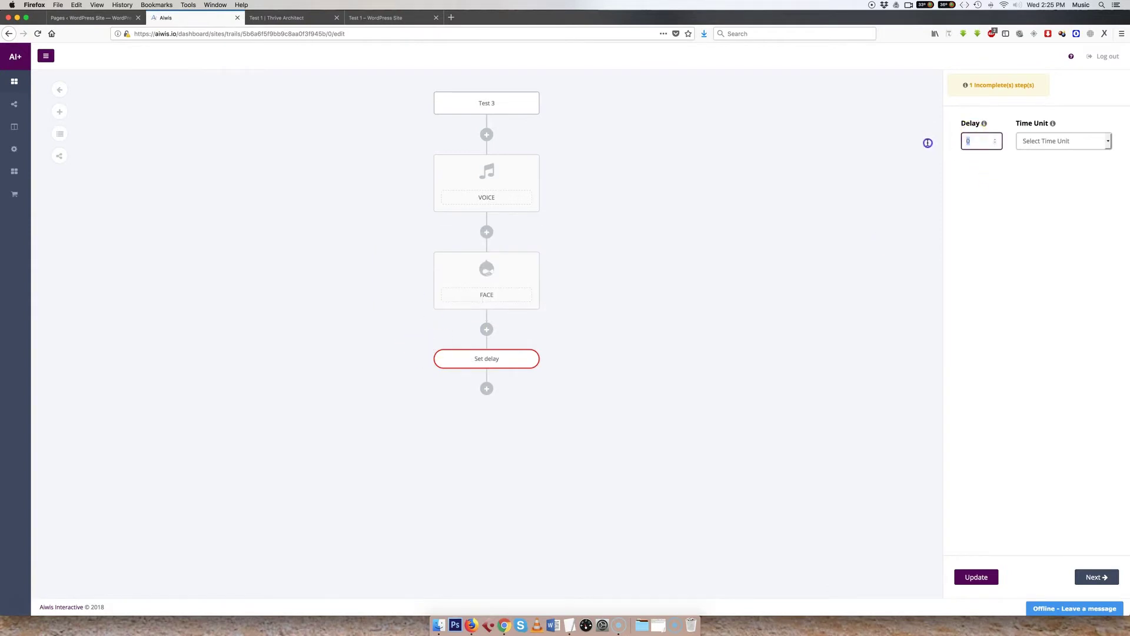
click(1043, 140)
click(1044, 145)
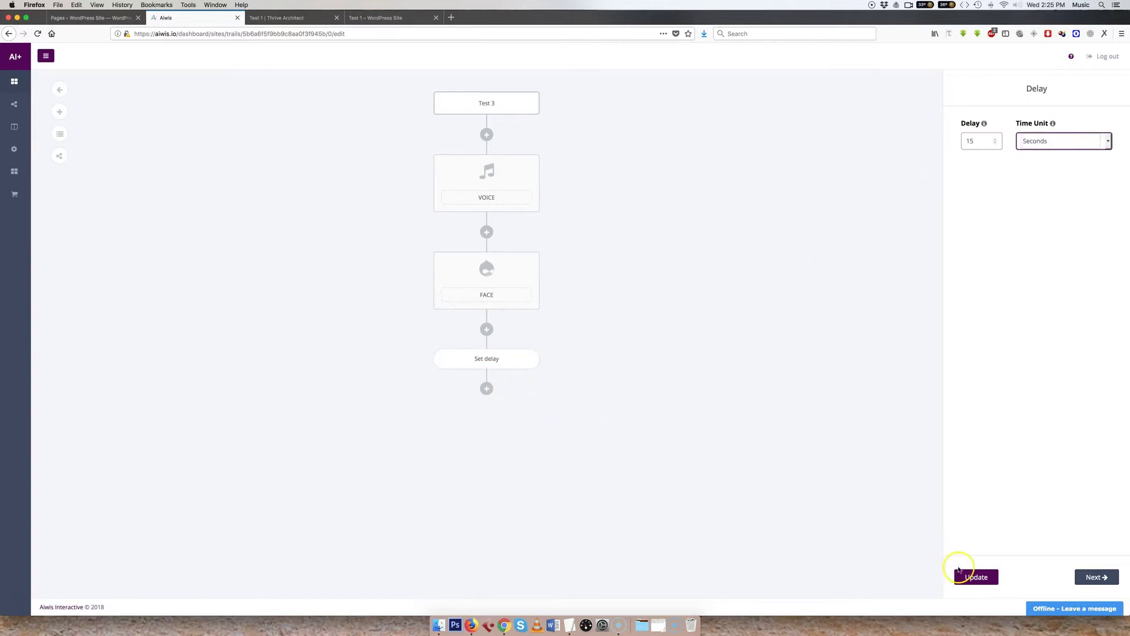
click(976, 576)
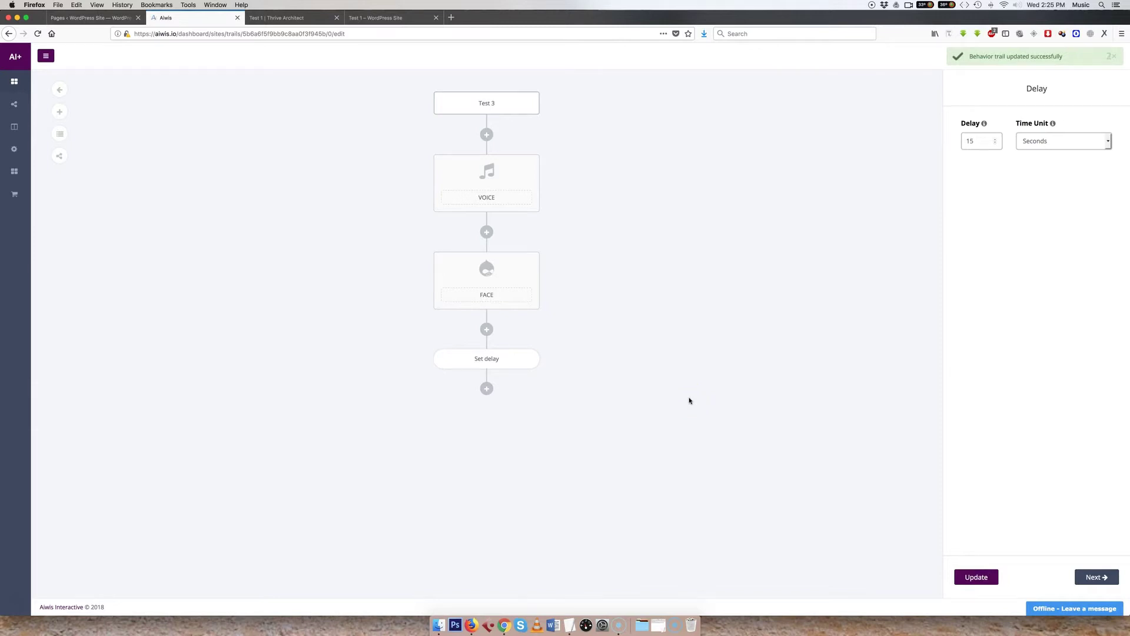
Add a Play a video message action after the delay and set the video's position to Top Left.
click(486, 388)
click(525, 352)
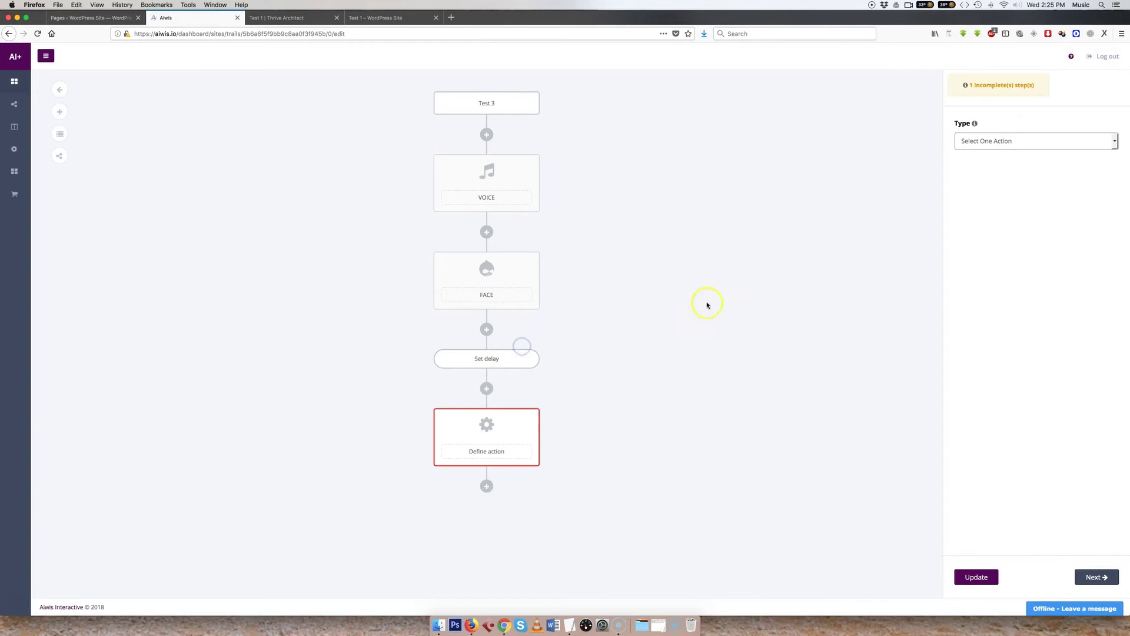
click(988, 142)
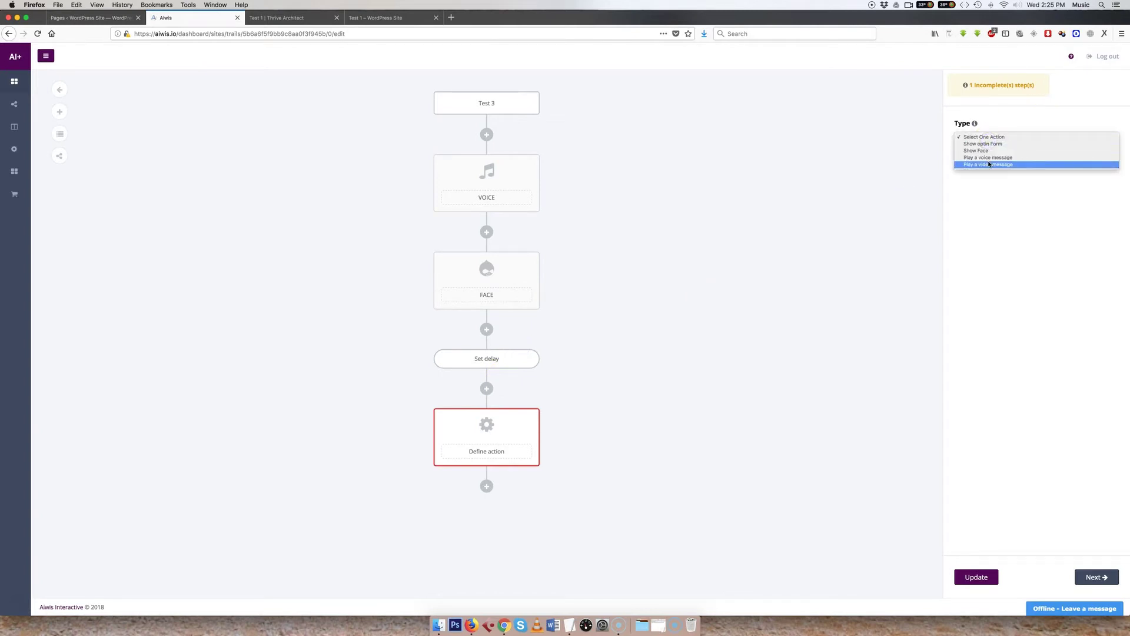
click(990, 164)
click(996, 205)
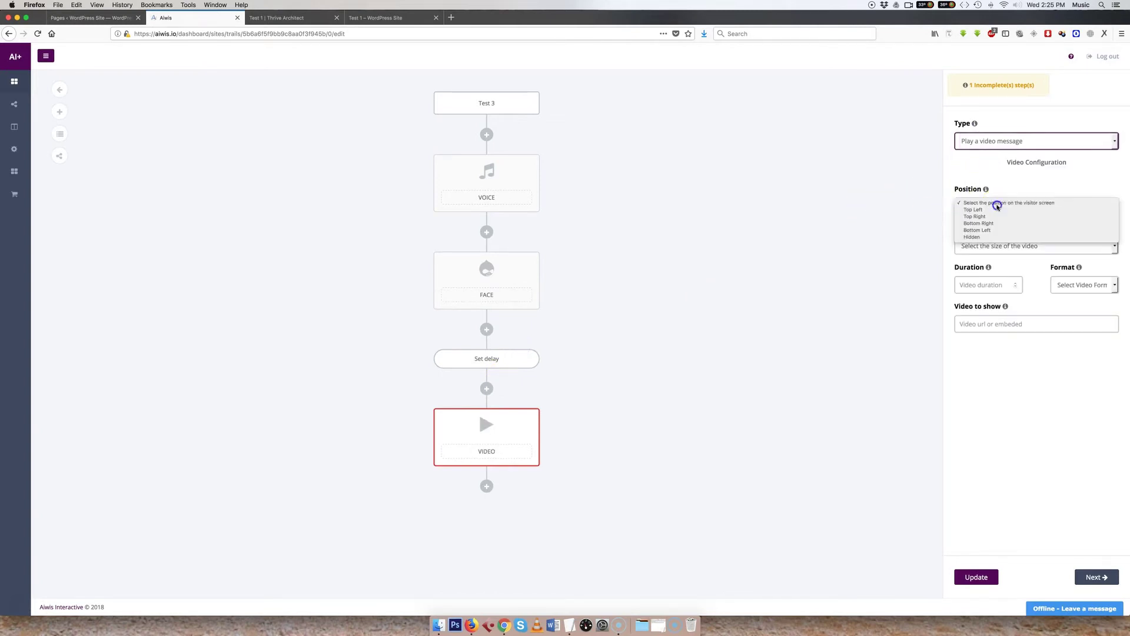
click(990, 210)
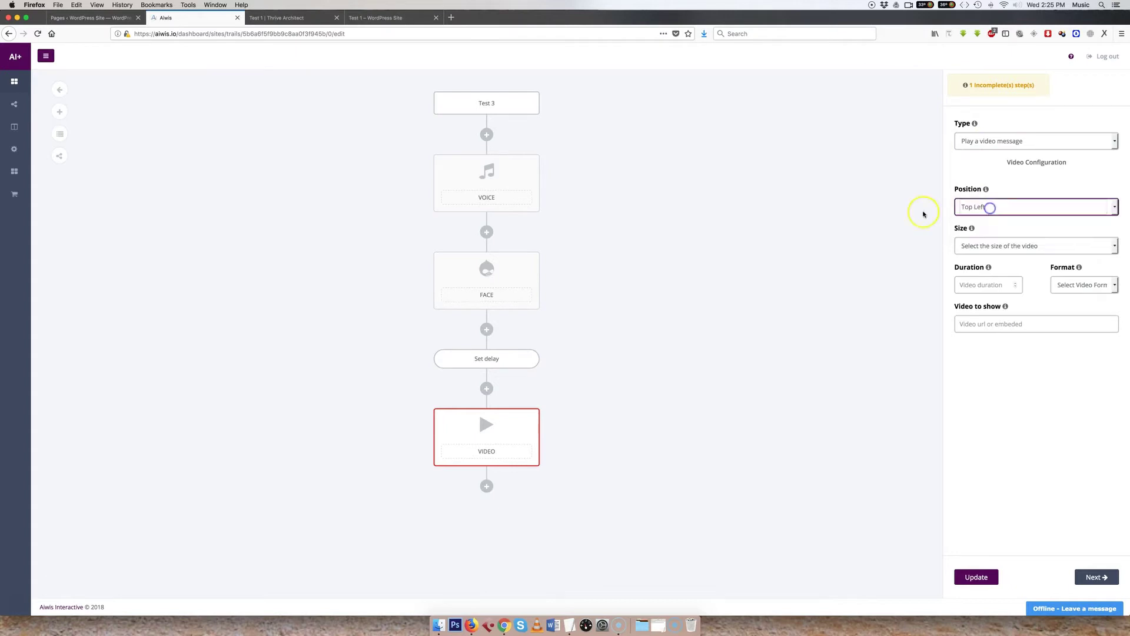
Set the video's size to Medium and duration to 191, check the available formats, and update the behavior trail.
click(987, 248)
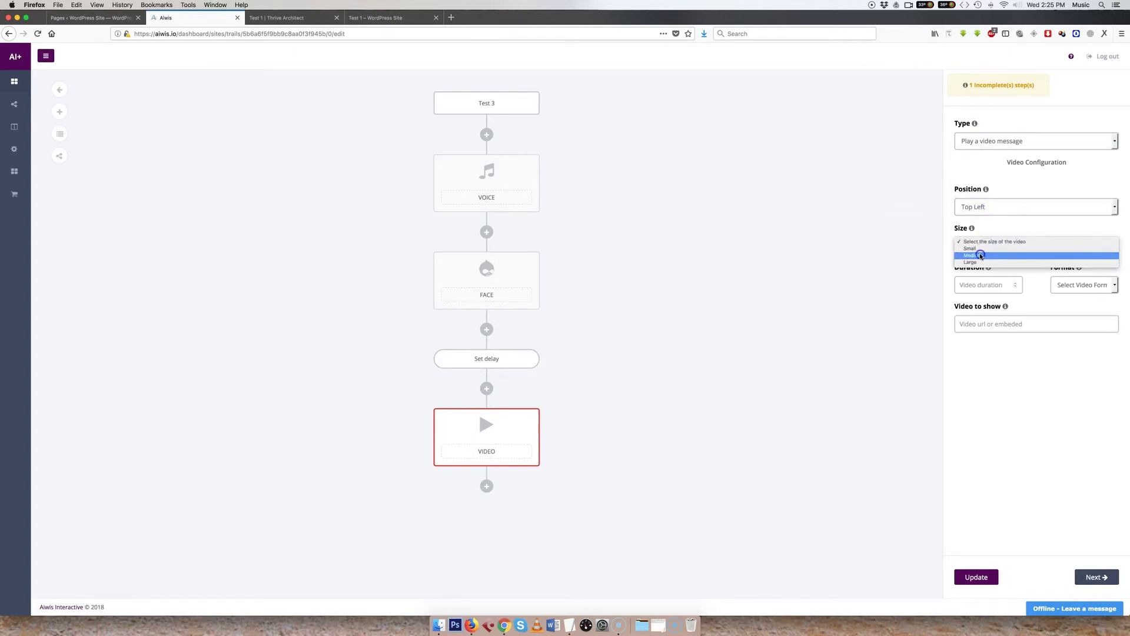
click(977, 255)
click(970, 284)
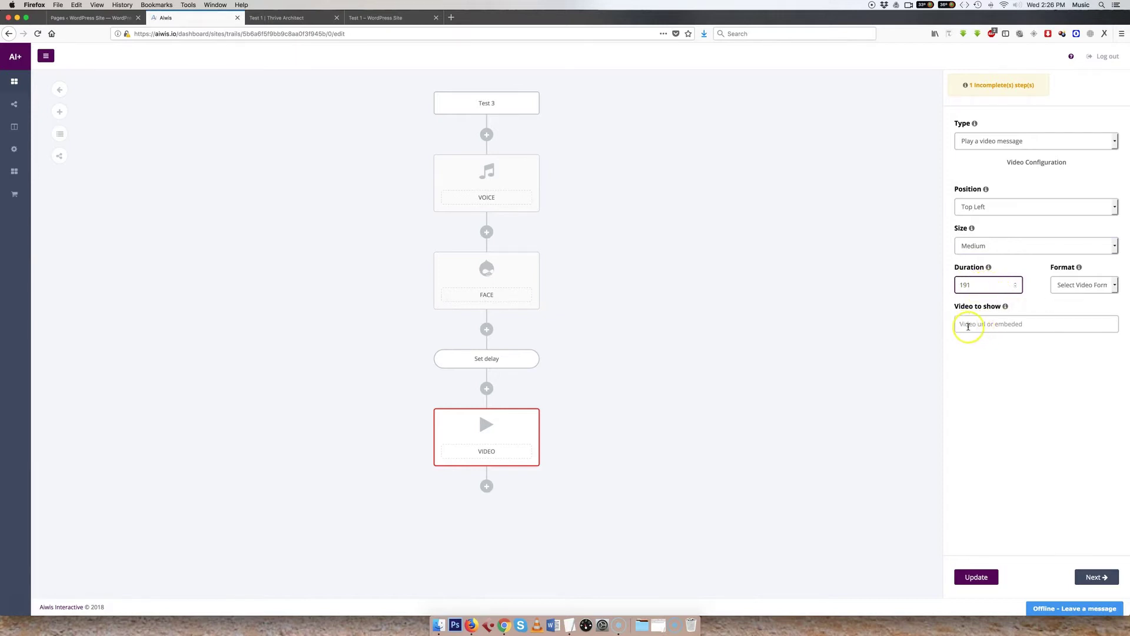
click(967, 326)
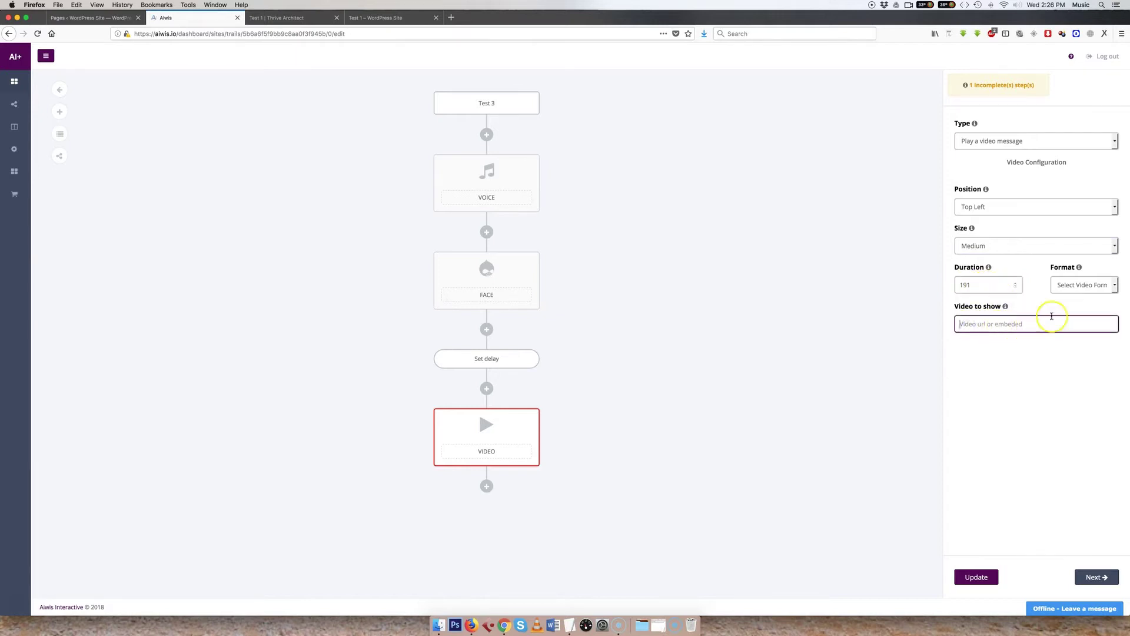
click(1072, 286)
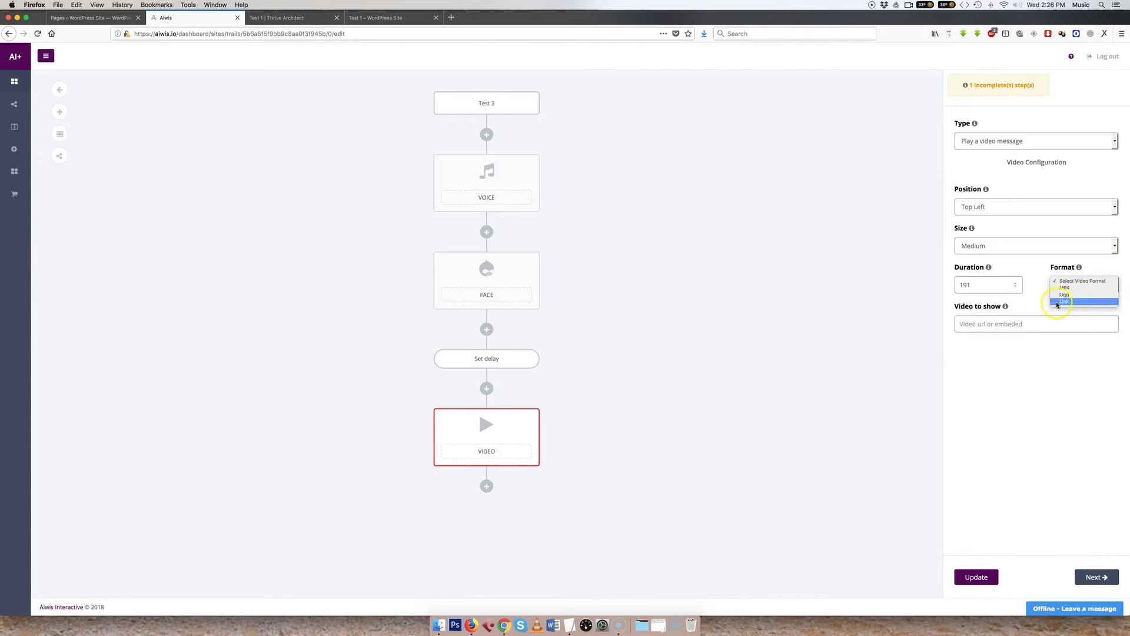
click(1036, 298)
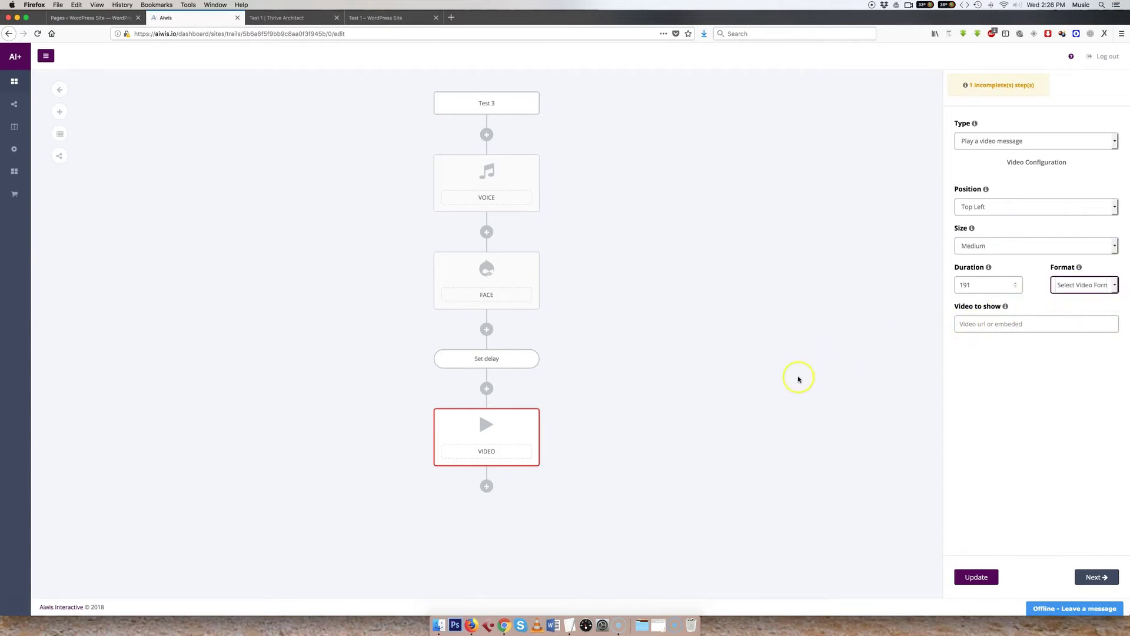
click(974, 576)
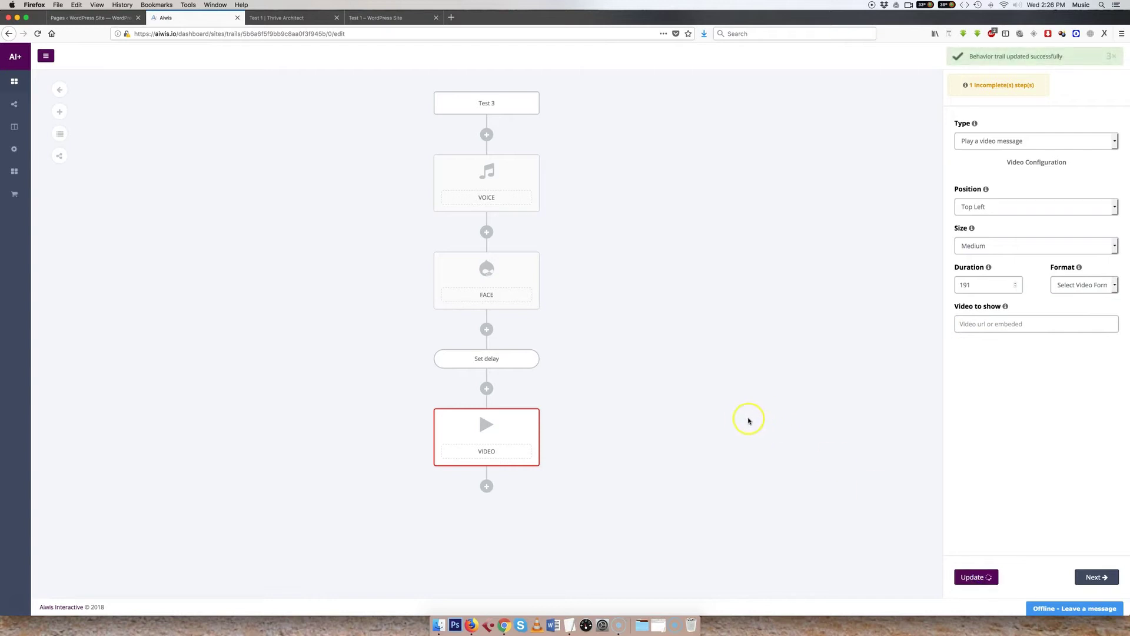
Look at the video message on the two open Test 1 pages and return to the Test 3 trail.
click(283, 17)
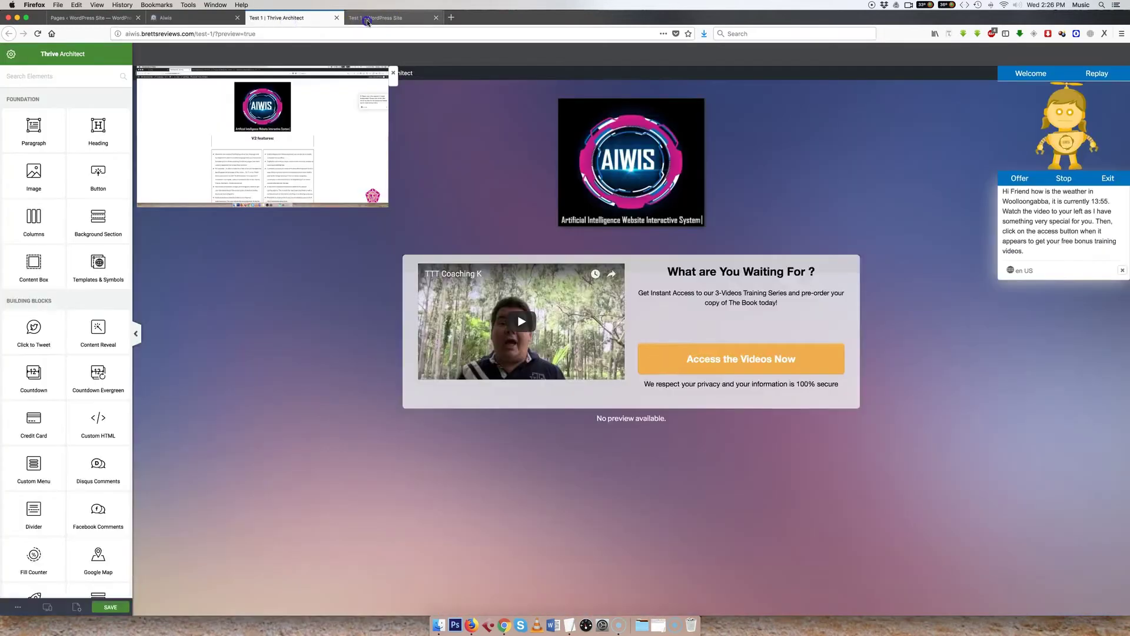
click(368, 21)
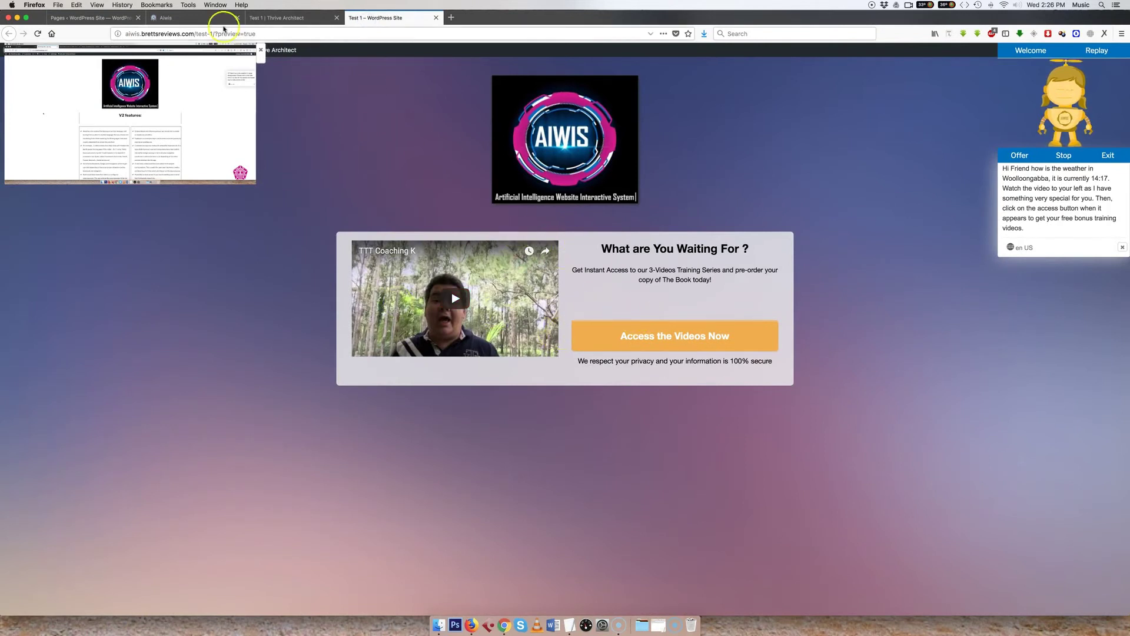
mouse_move(181, 125)
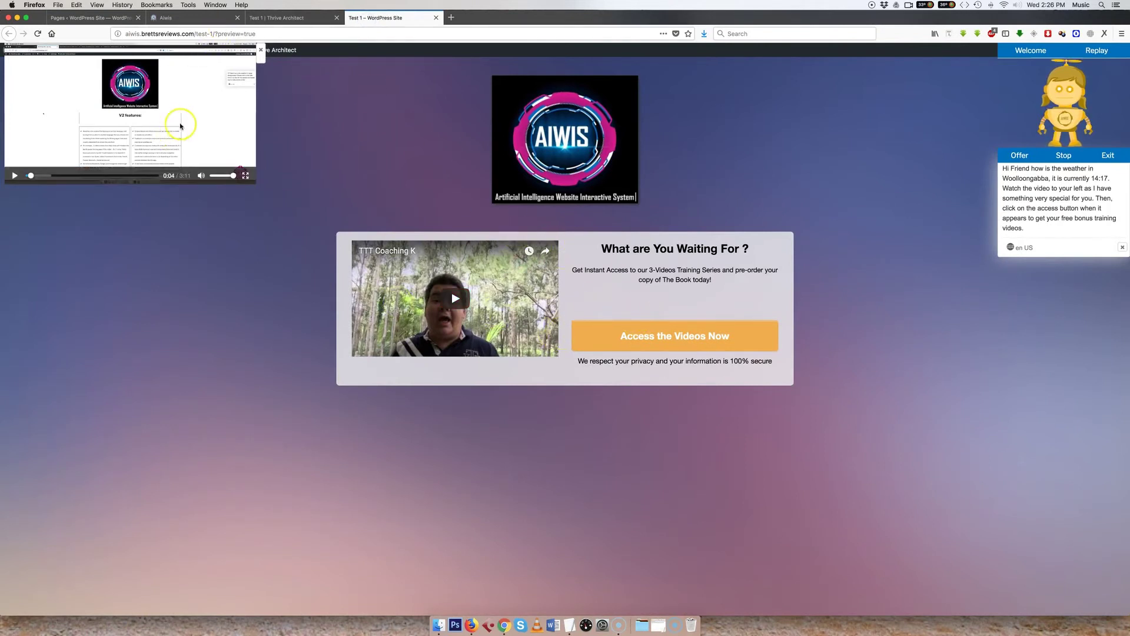
click(197, 17)
Add a delay of 5 seconds after the video step and update the behavior trail.
click(486, 487)
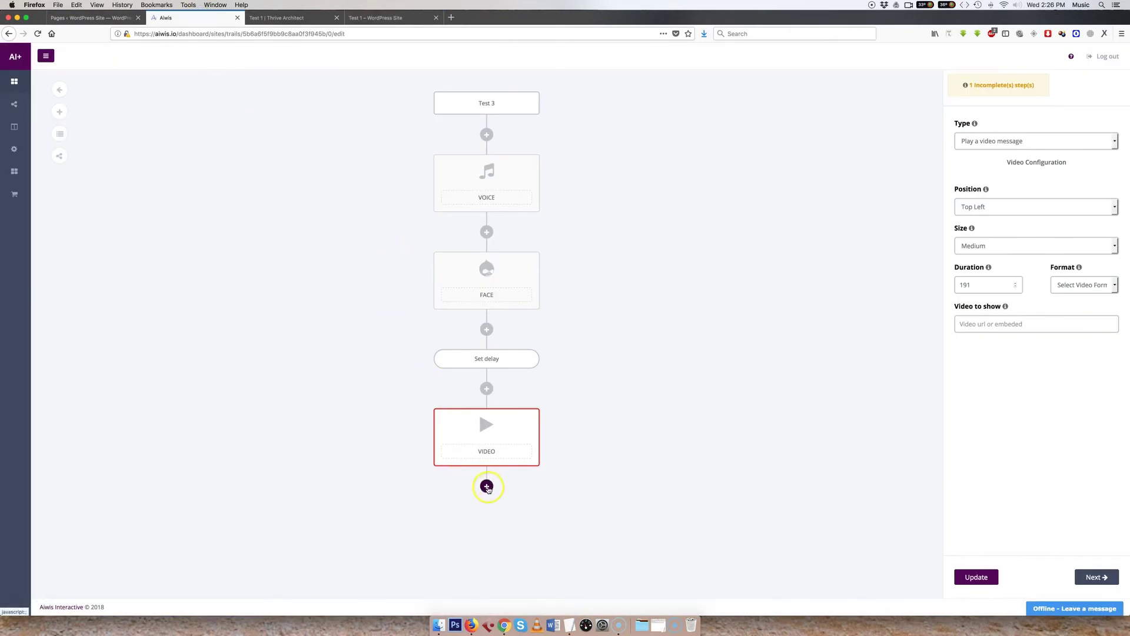
click(414, 442)
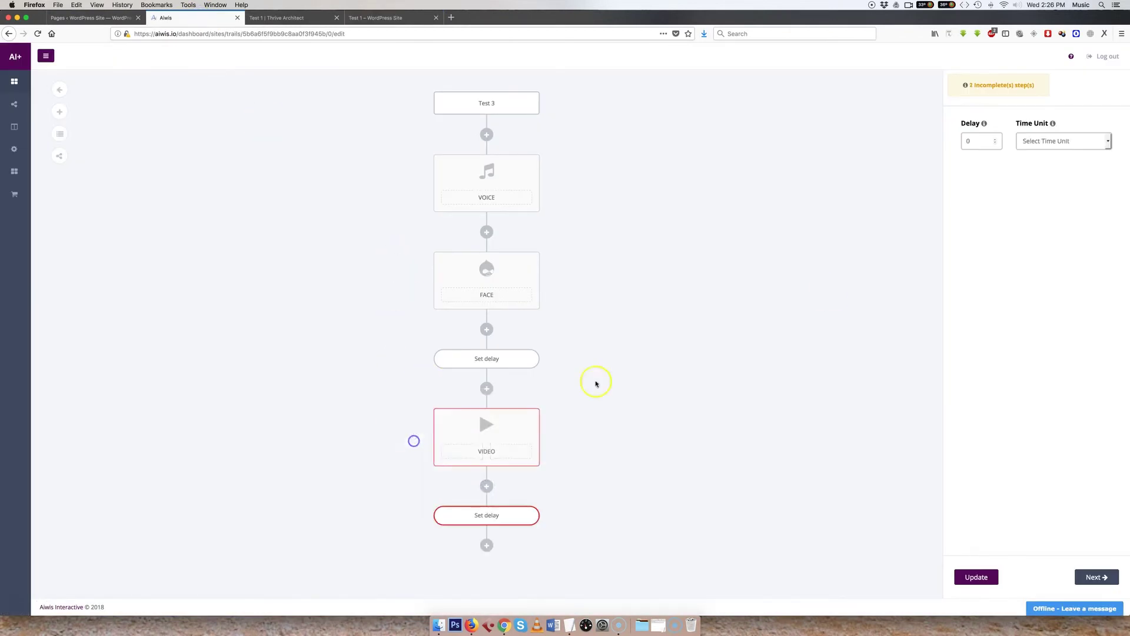
click(984, 141)
click(1055, 141)
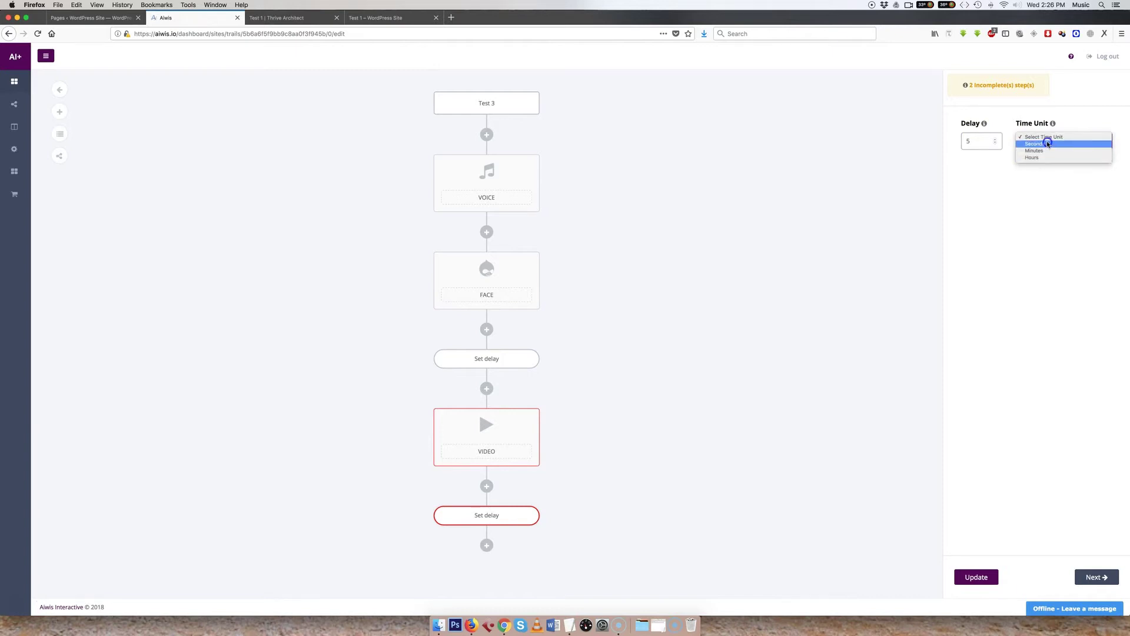
click(1048, 143)
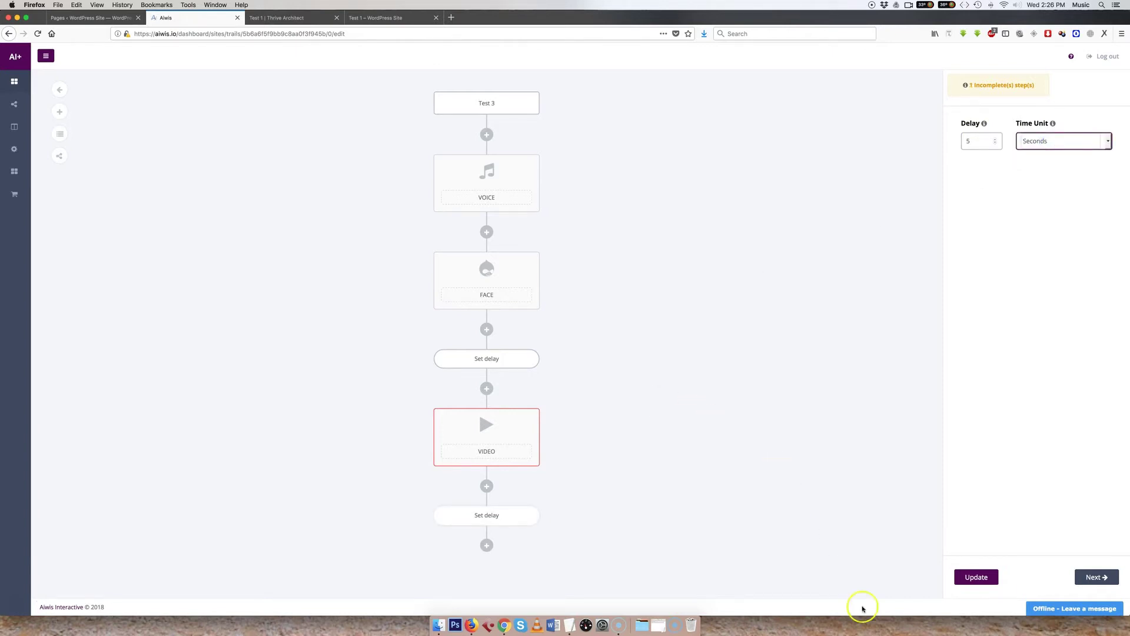
click(974, 576)
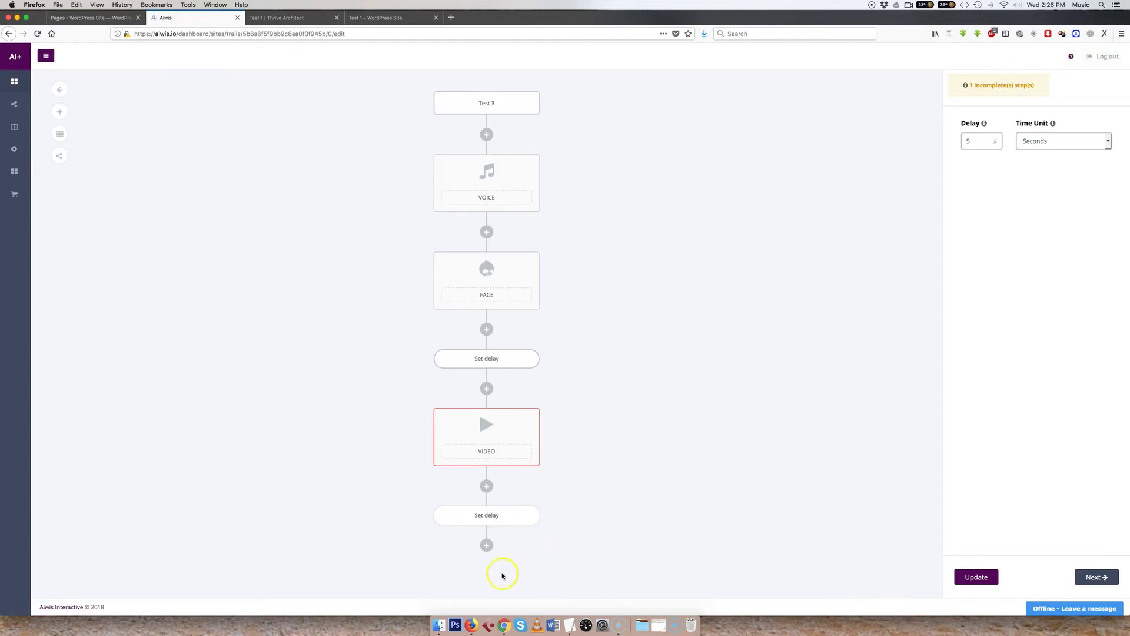
Add a Show optin Form action after the second delay in the Test 3 trail.
click(489, 546)
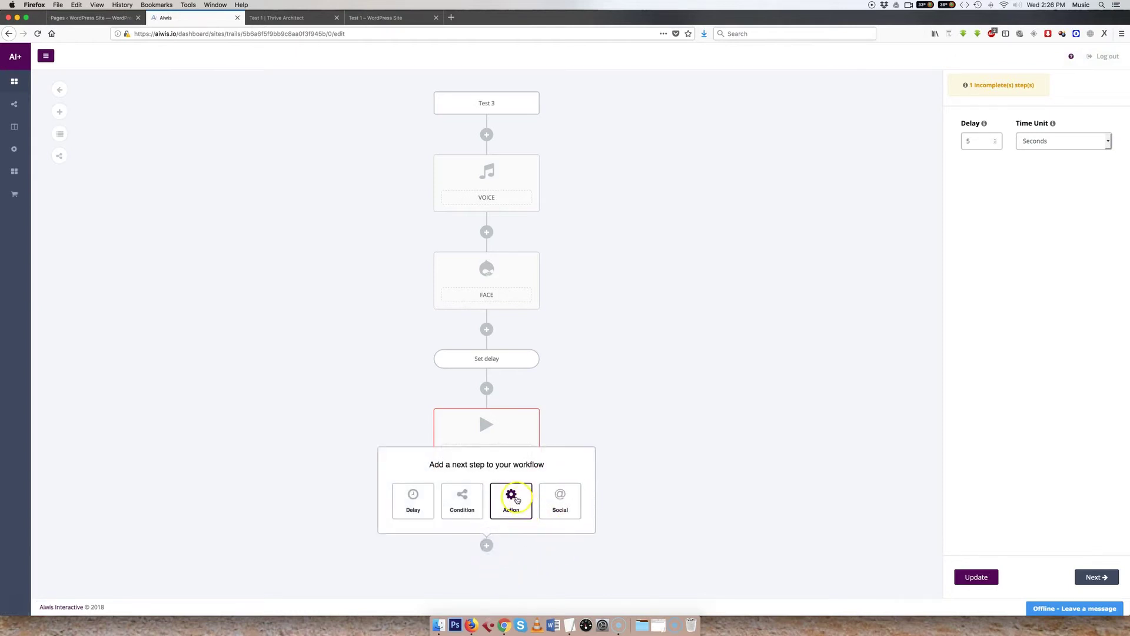
click(512, 500)
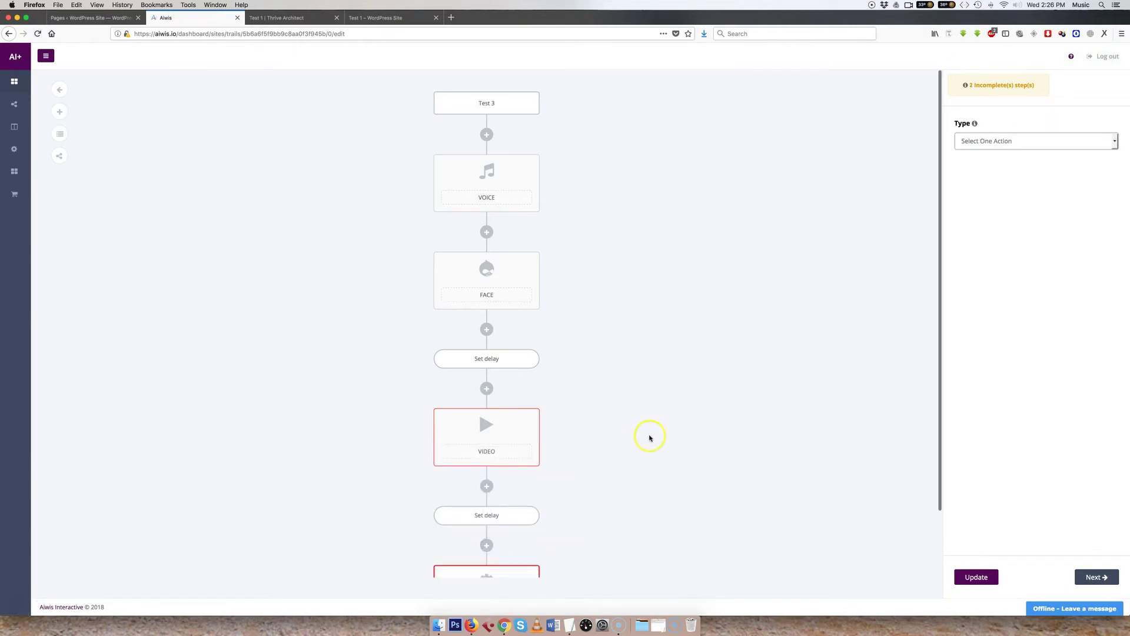
click(983, 141)
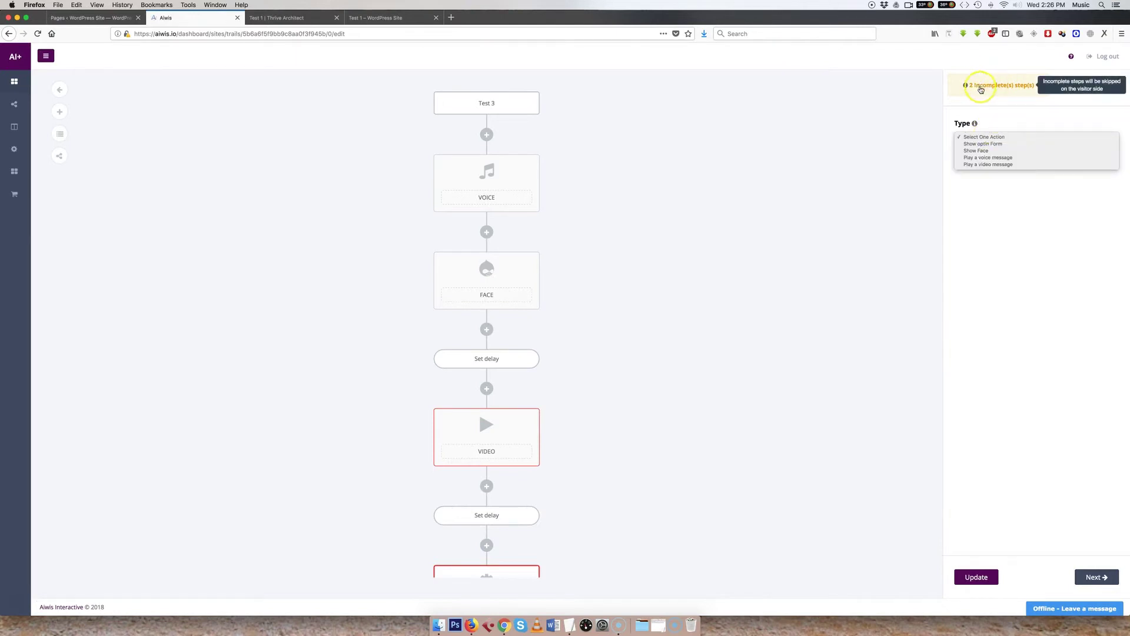
click(990, 146)
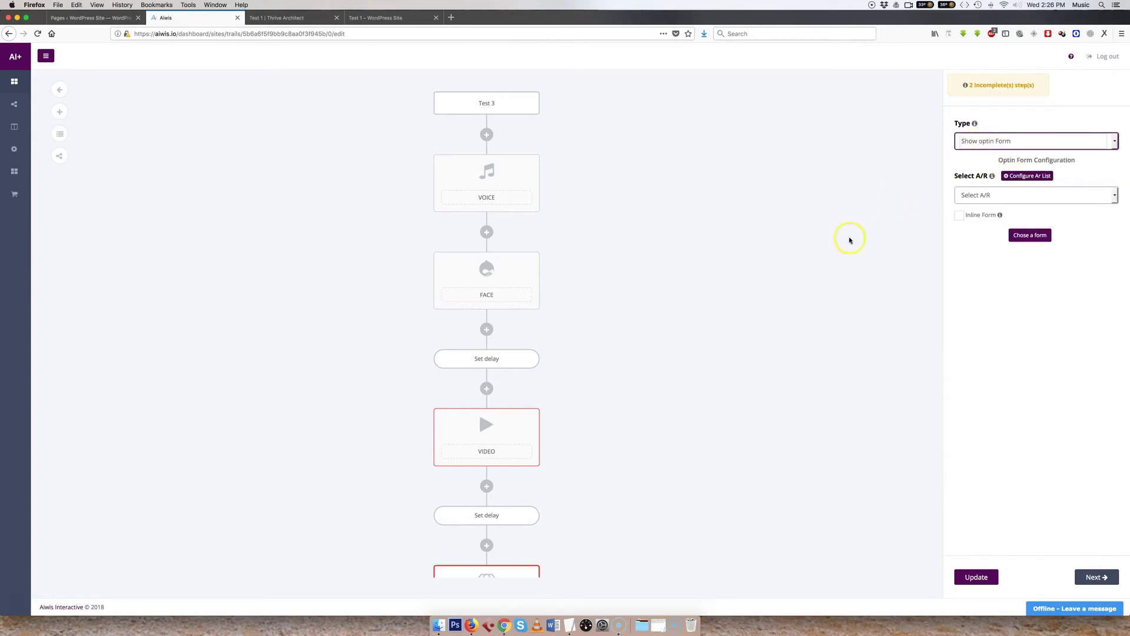
scroll(673, 368, down, 2)
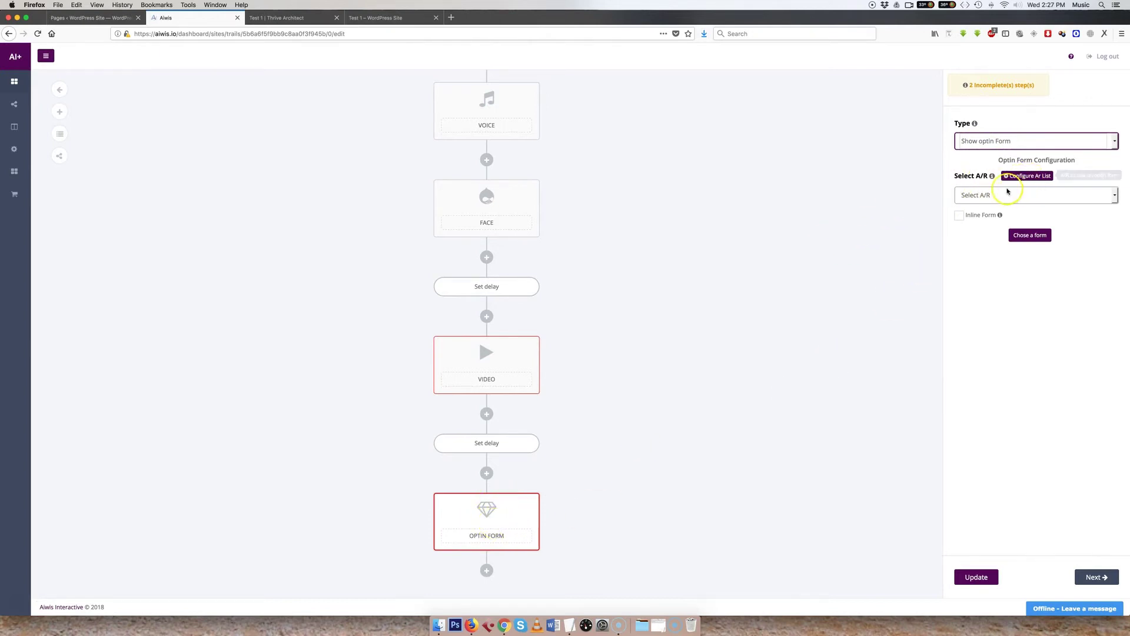
Choose Aweber as the optin form's autoresponder and add the gcimfreeconsult list to its configuration.
click(1001, 195)
click(987, 207)
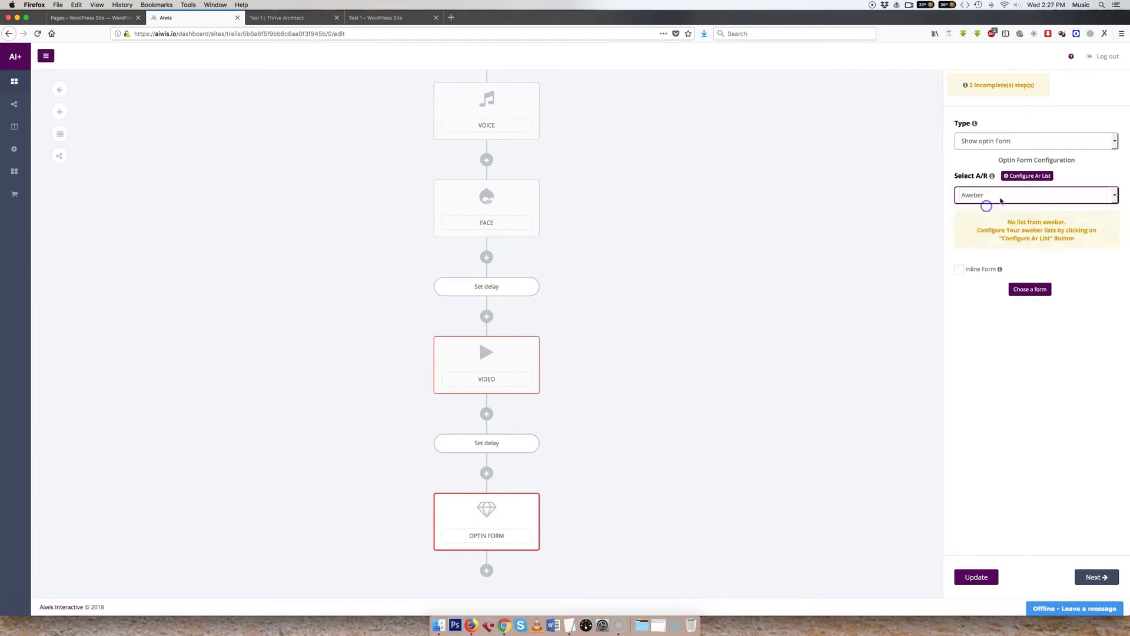
click(1026, 178)
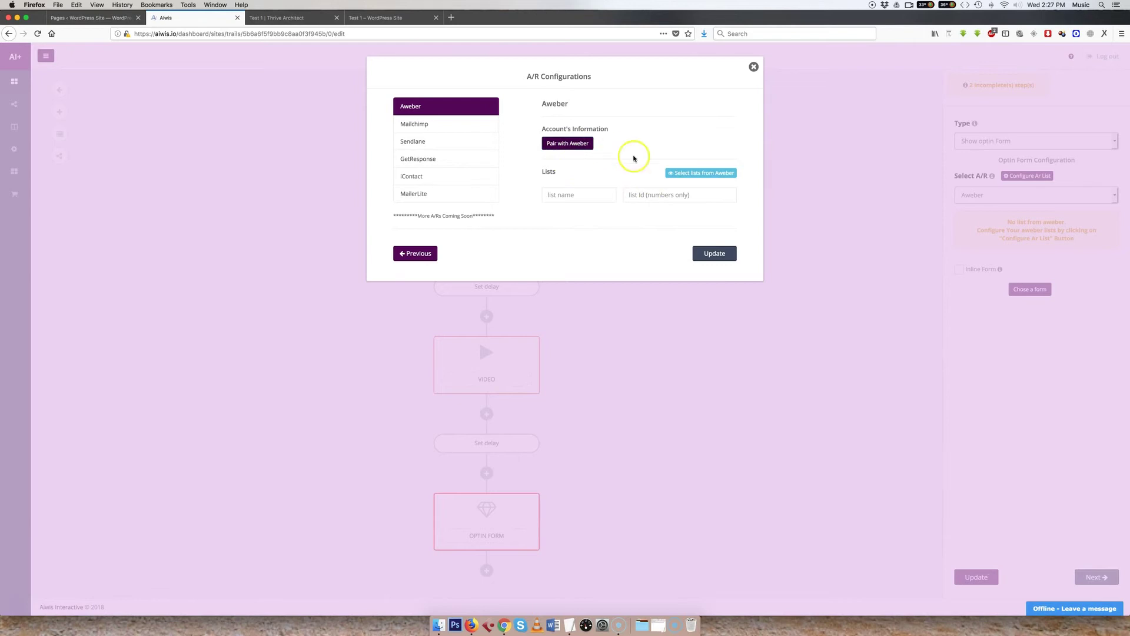
click(693, 174)
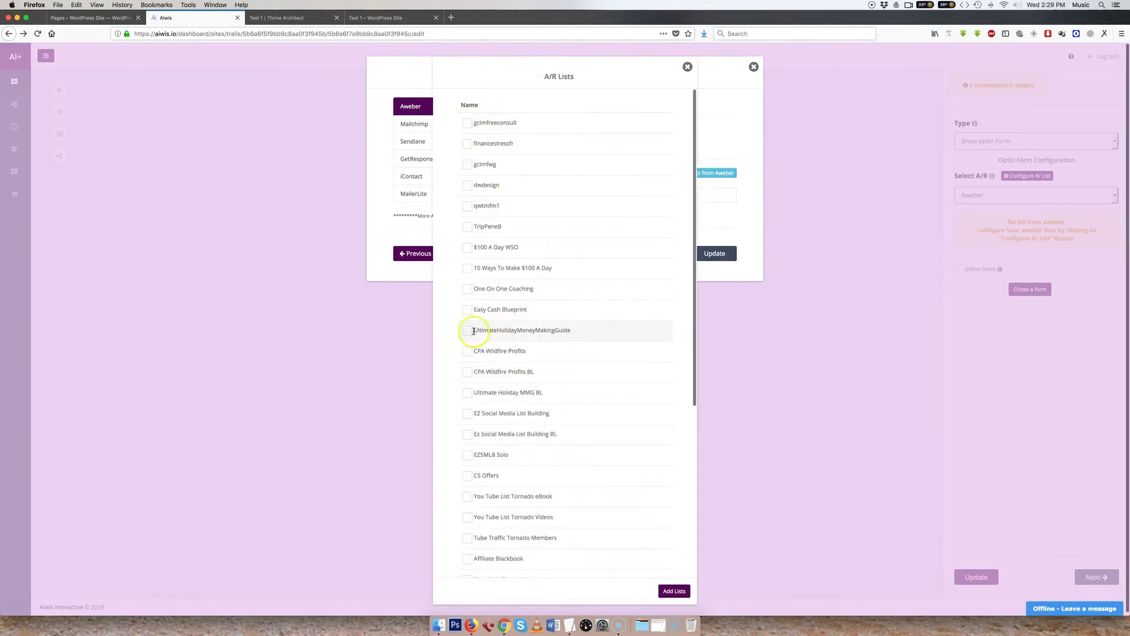
click(468, 122)
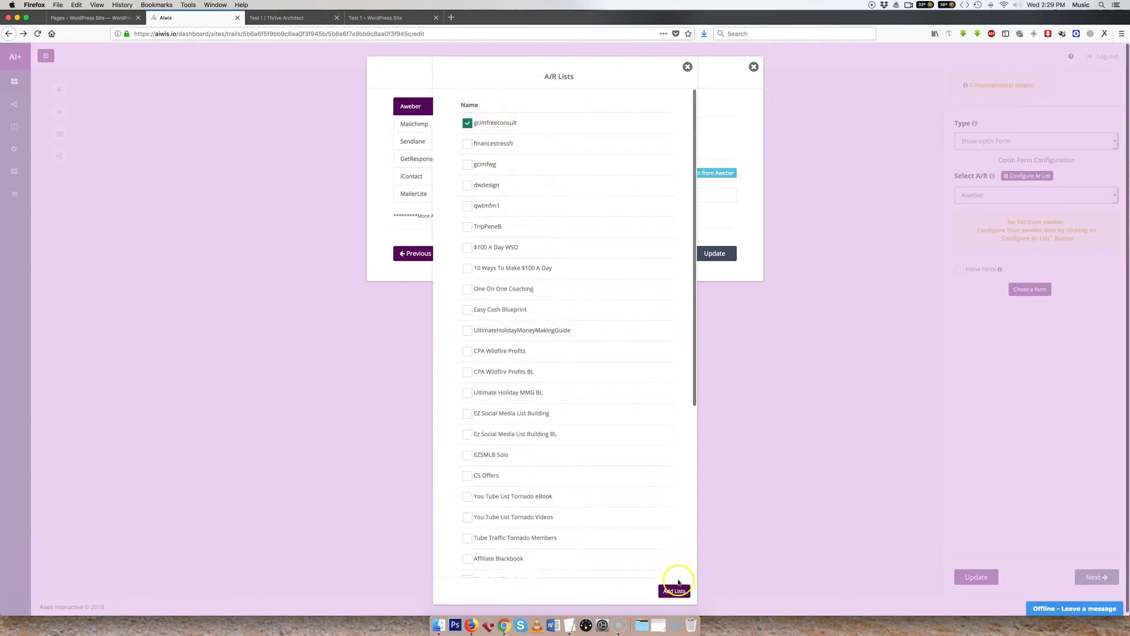
click(677, 590)
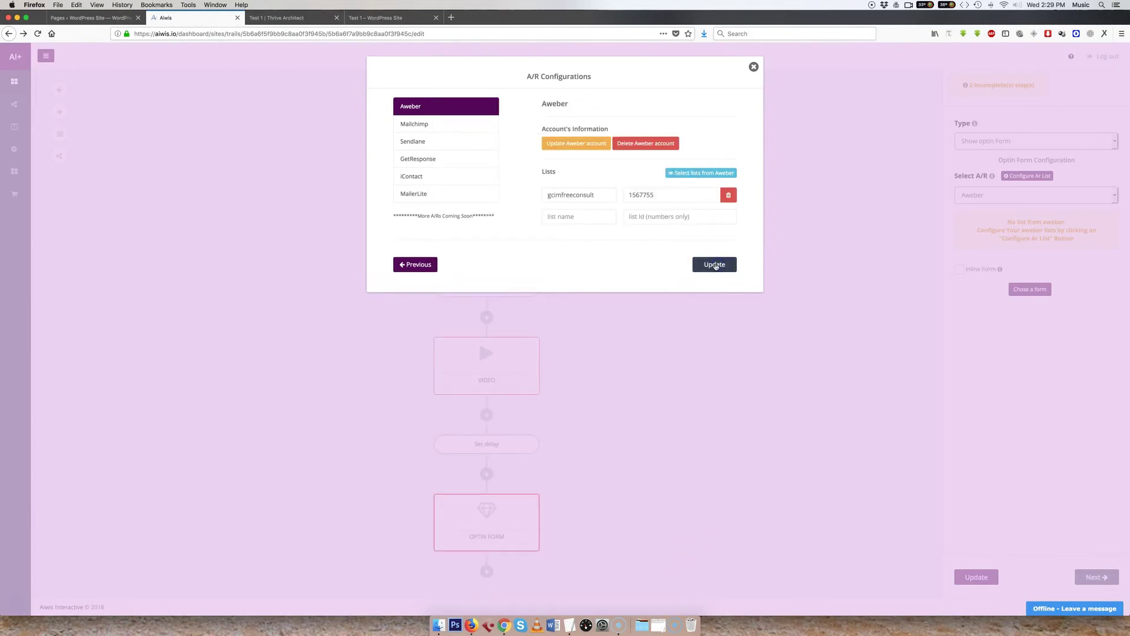
click(714, 265)
click(803, 276)
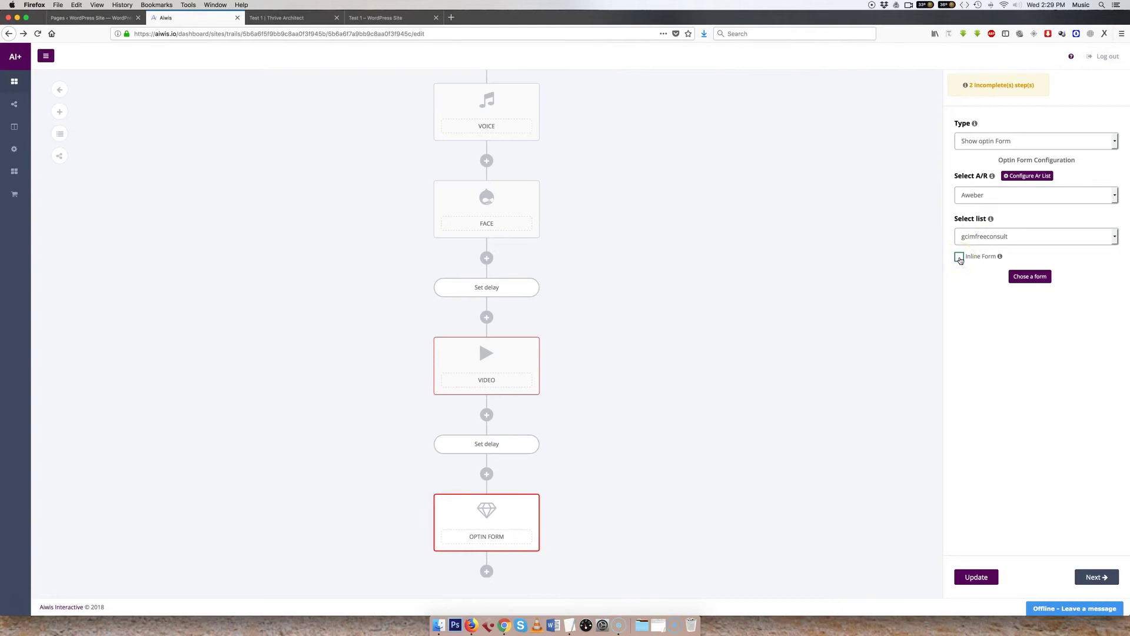
Make the optin form inline and choose the "What are You Waiting For ?" form design.
click(959, 259)
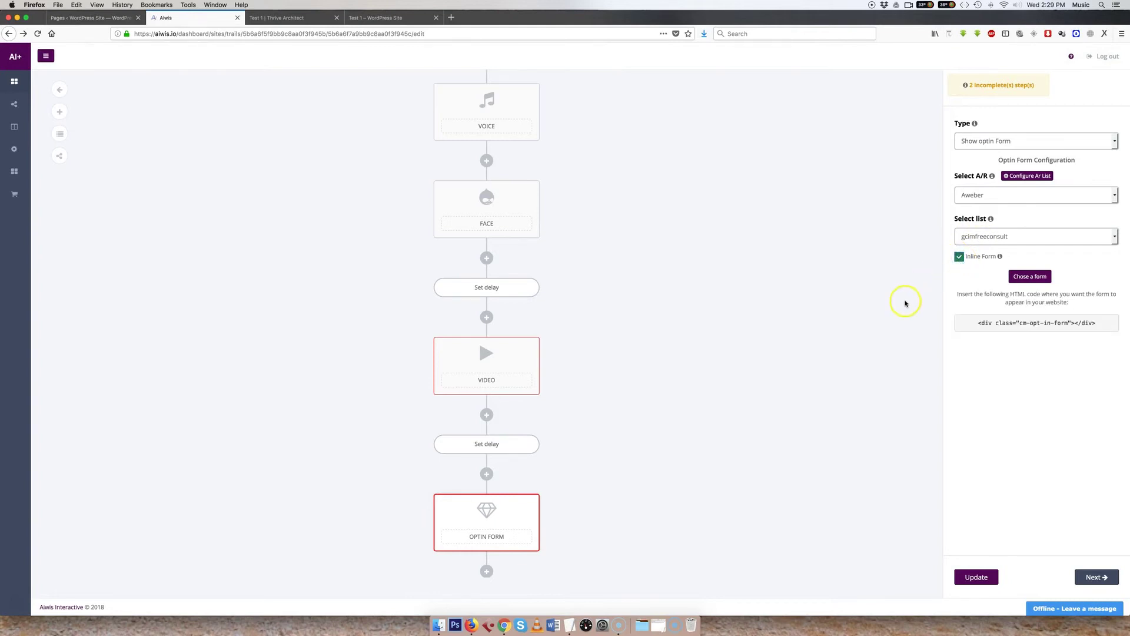
click(1033, 280)
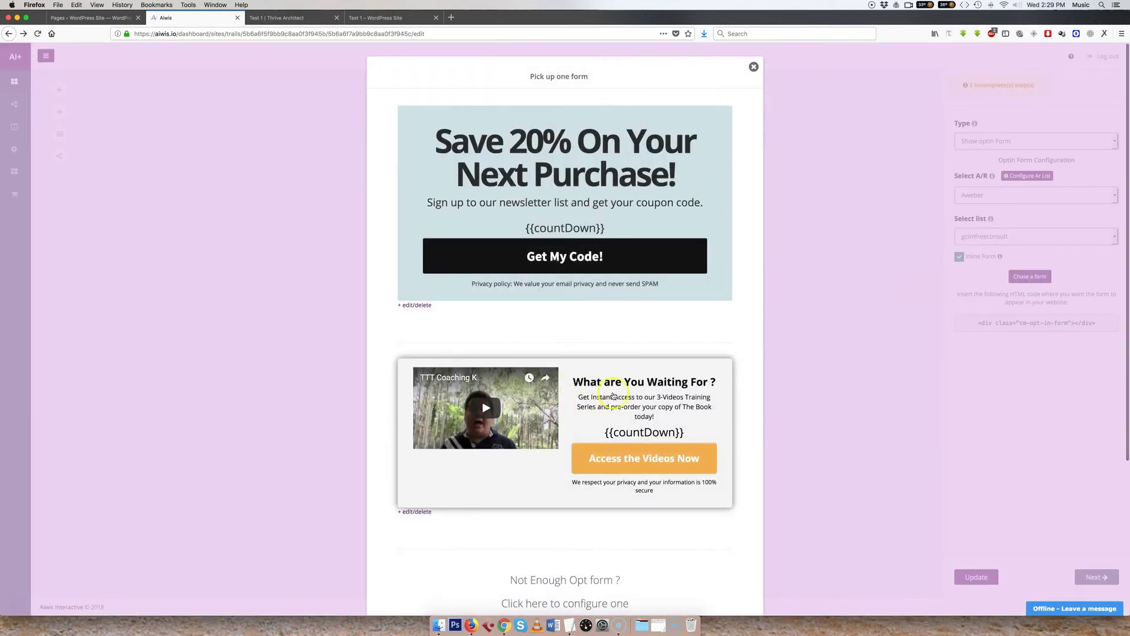
scroll(610, 391, down, 3)
scroll(610, 392, up, 3)
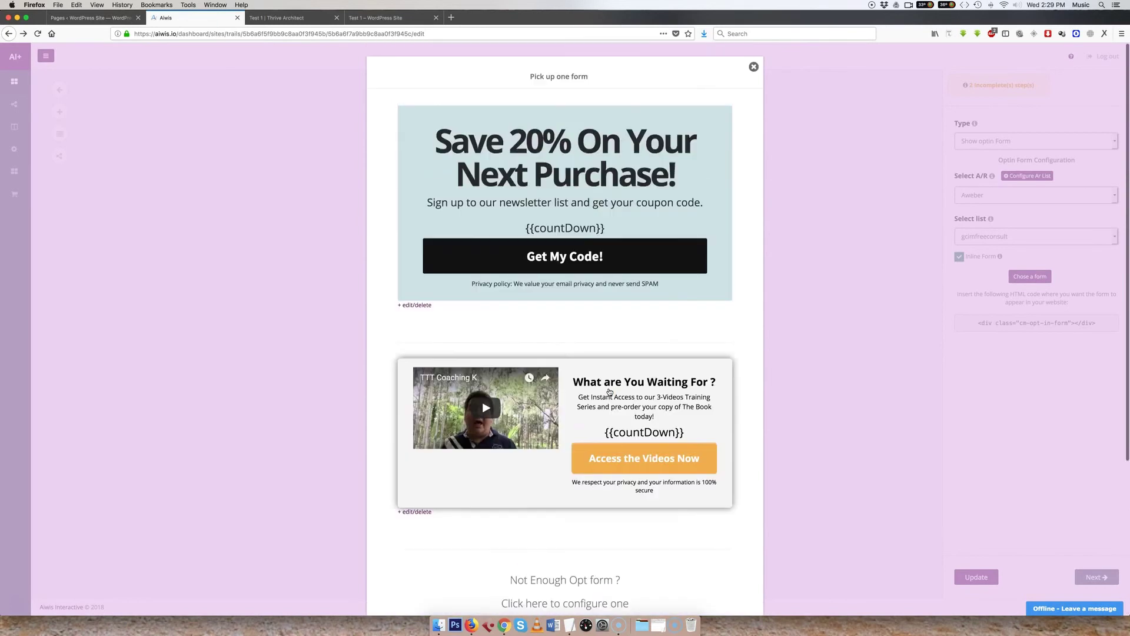
click(588, 391)
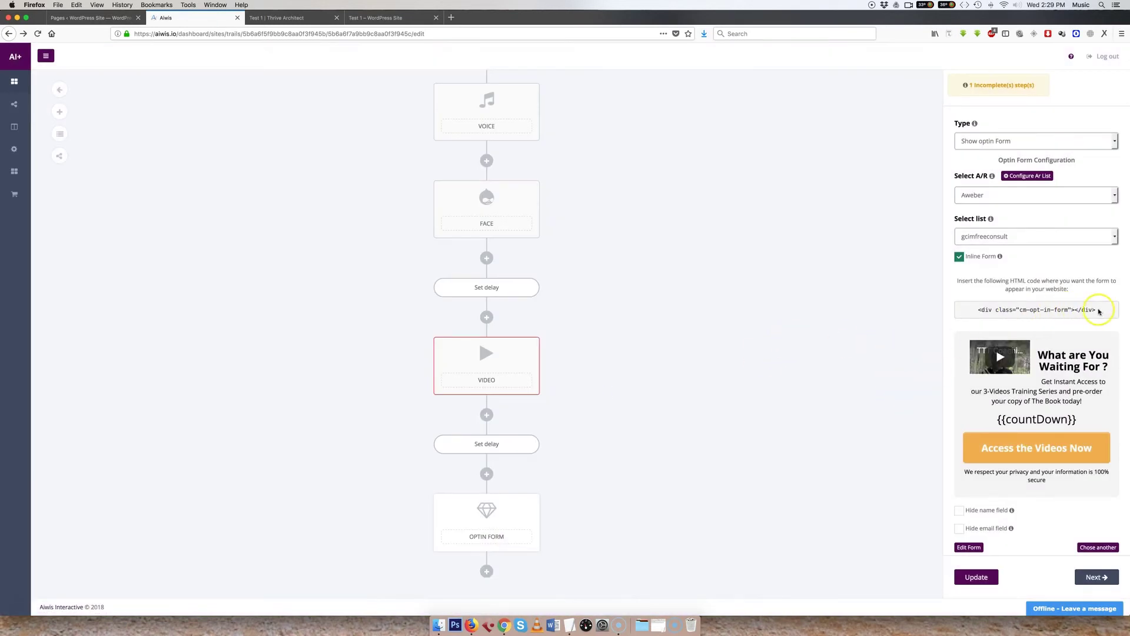
Select the inline form's HTML embed code and update the behavior trail.
drag(1098, 310, 1031, 305)
triple_click(1092, 310)
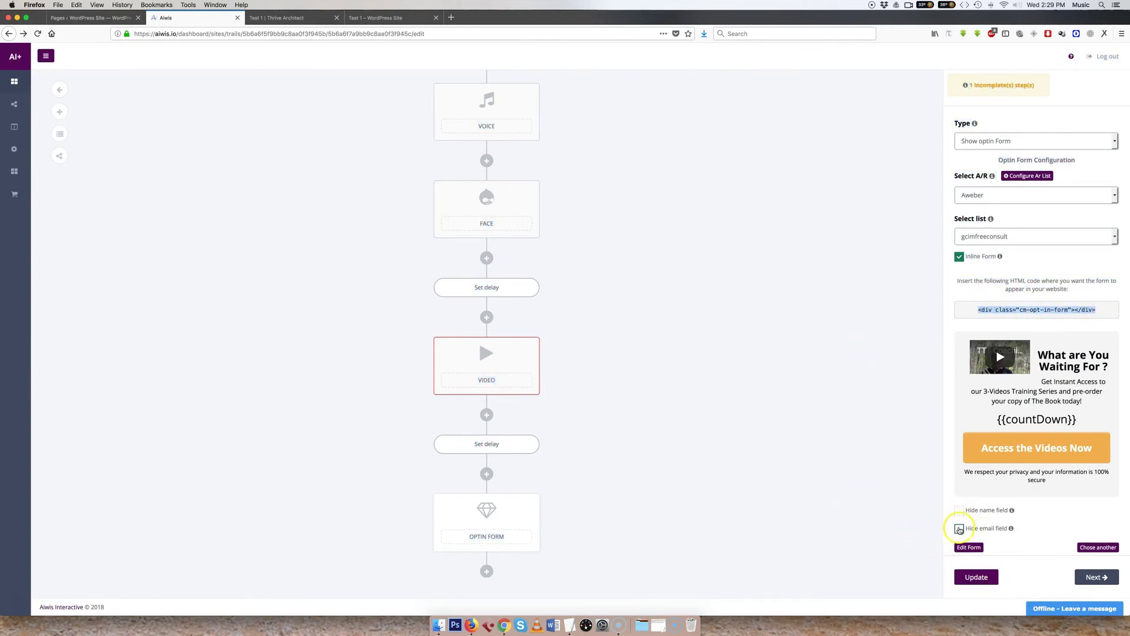
click(975, 578)
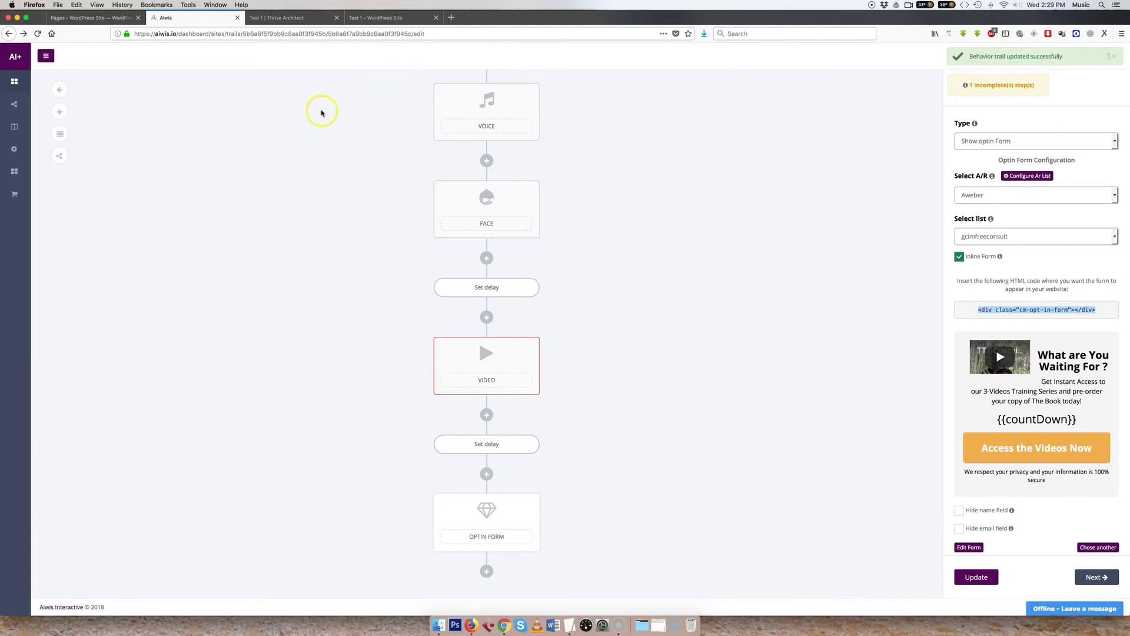
Return to the projects list and look at the behavior trails of the Test 2 and Test 1 projects.
scroll(323, 112, up, 3)
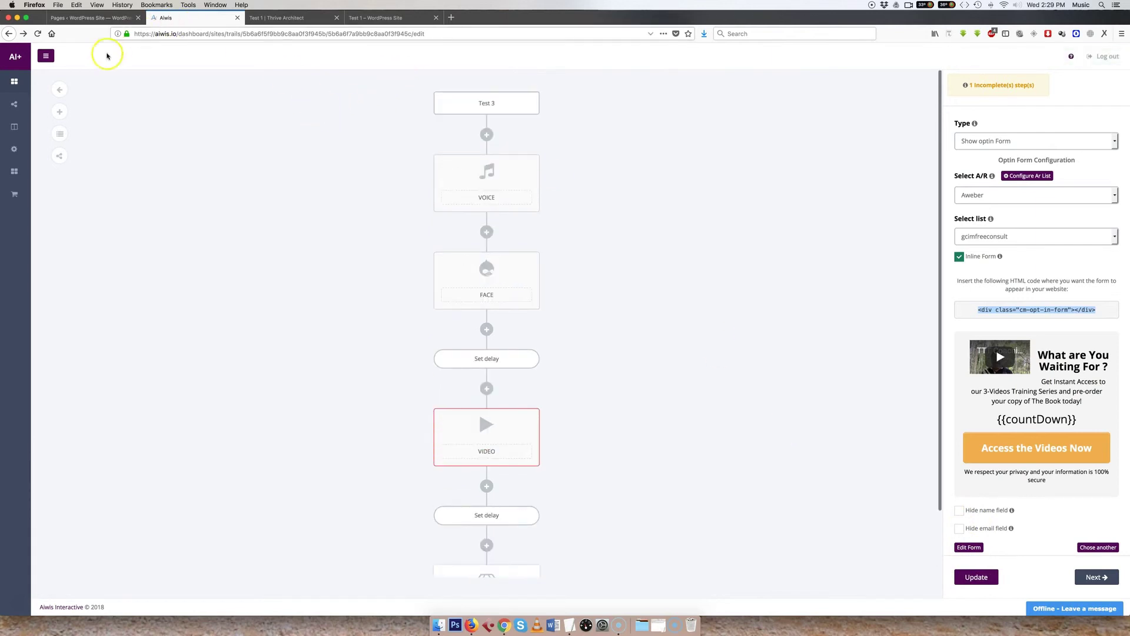
click(78, 90)
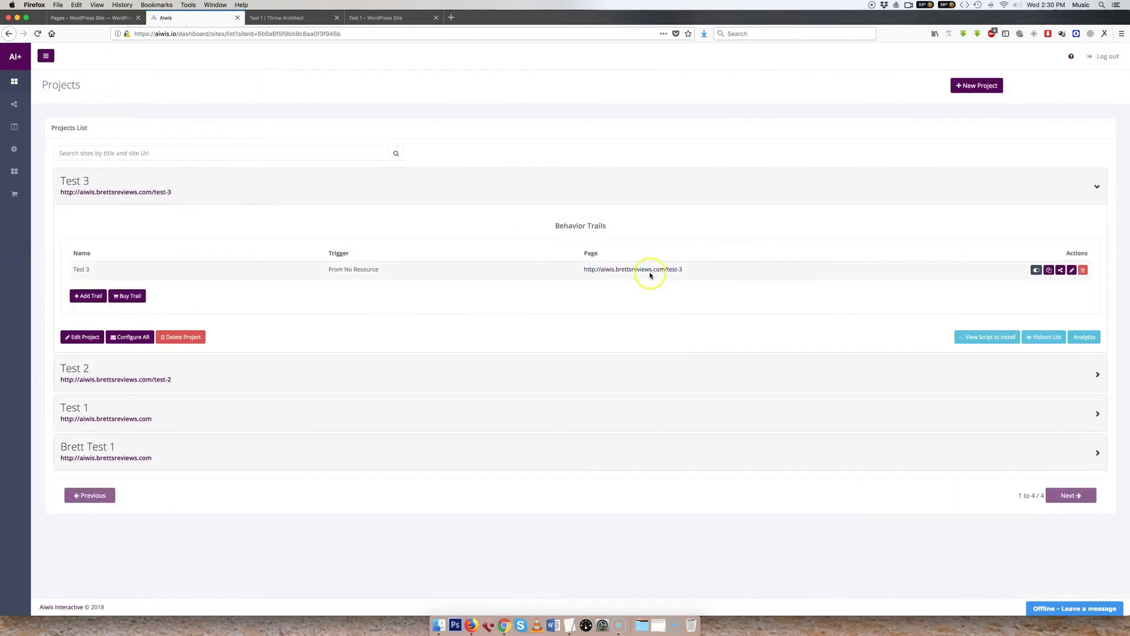
click(1098, 375)
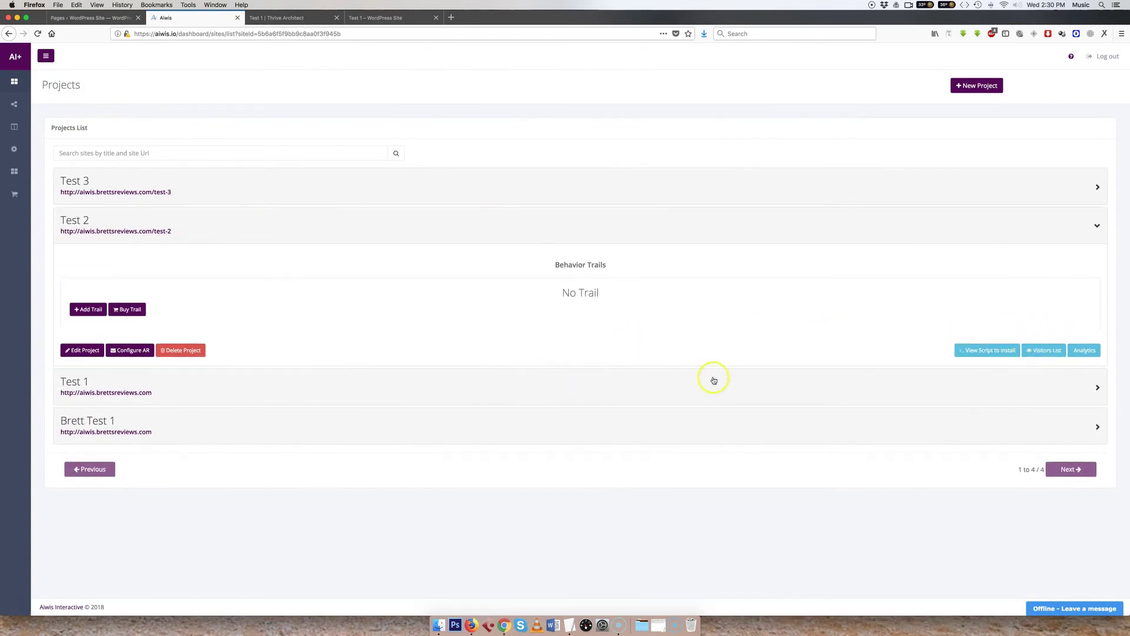
click(1097, 388)
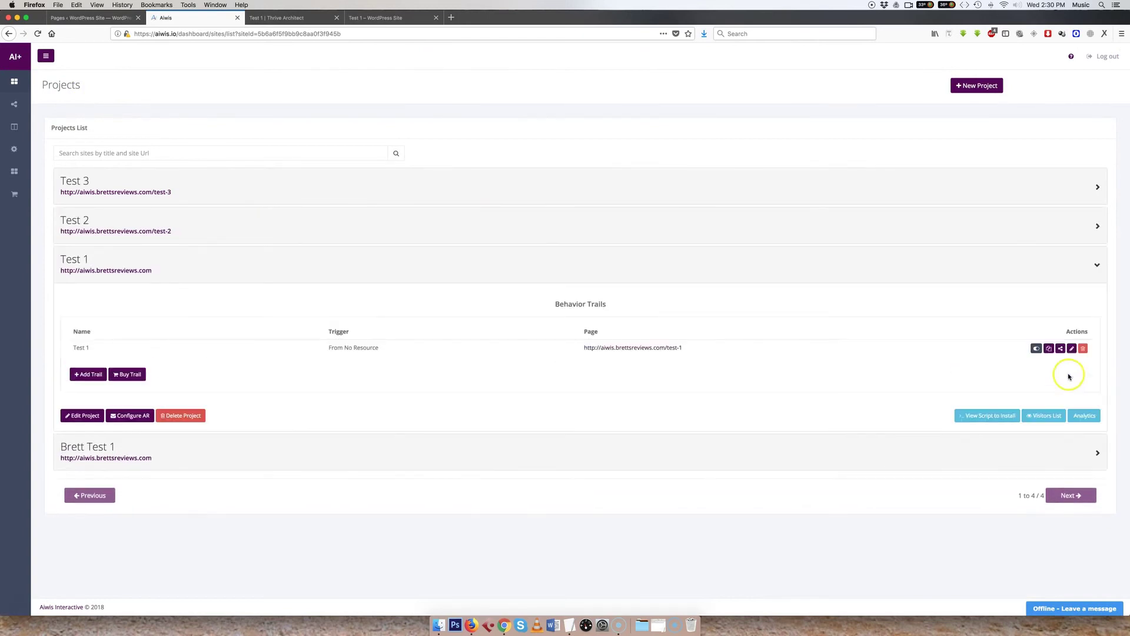
Open the Test 1 behavior trail for editing and examine the settings of its trail, voice, face, delay, video and optin form blocks.
click(1071, 348)
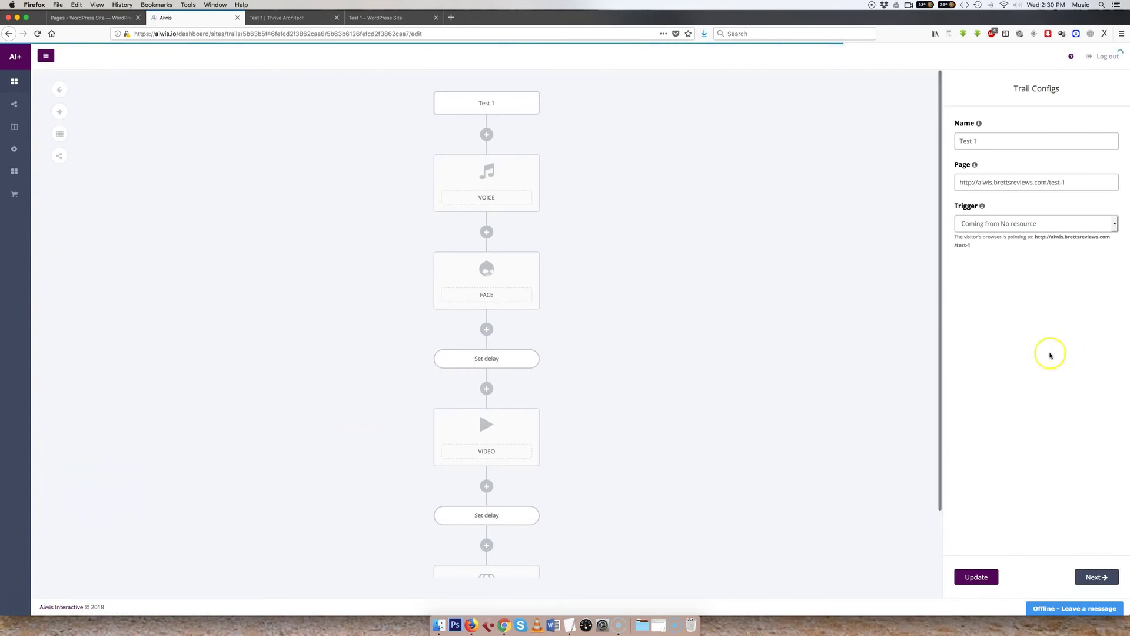
click(505, 105)
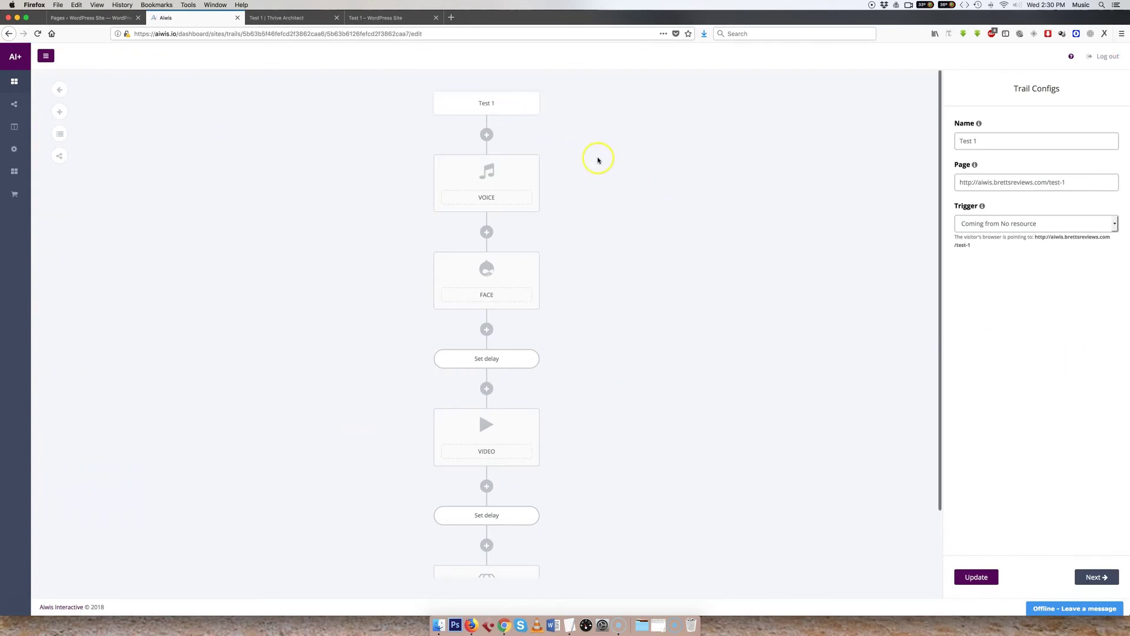
click(500, 182)
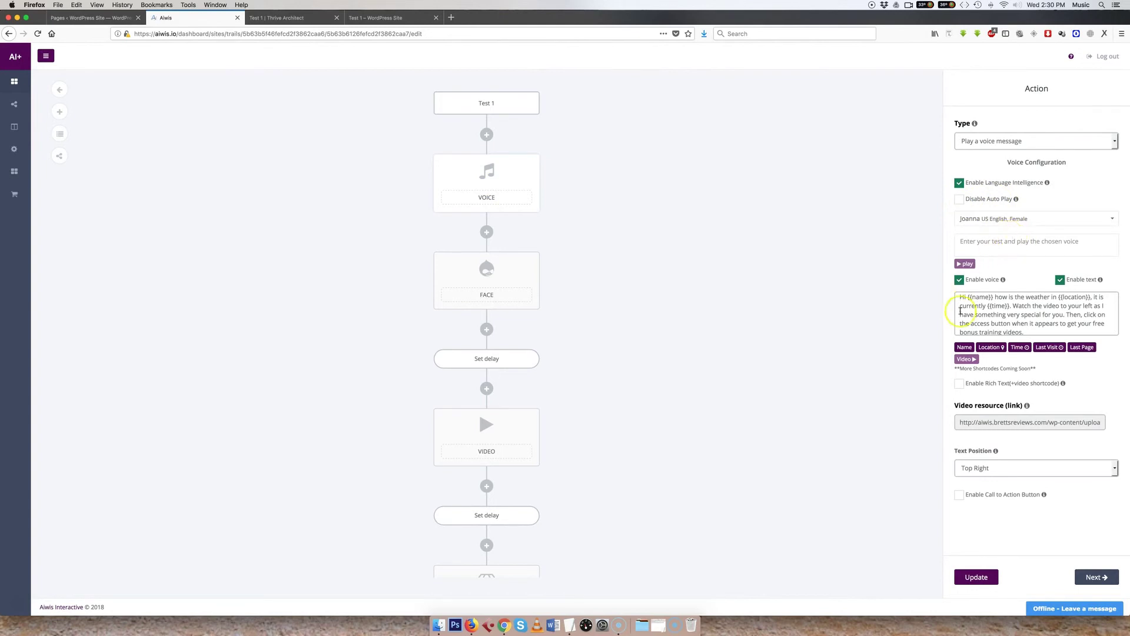
click(498, 269)
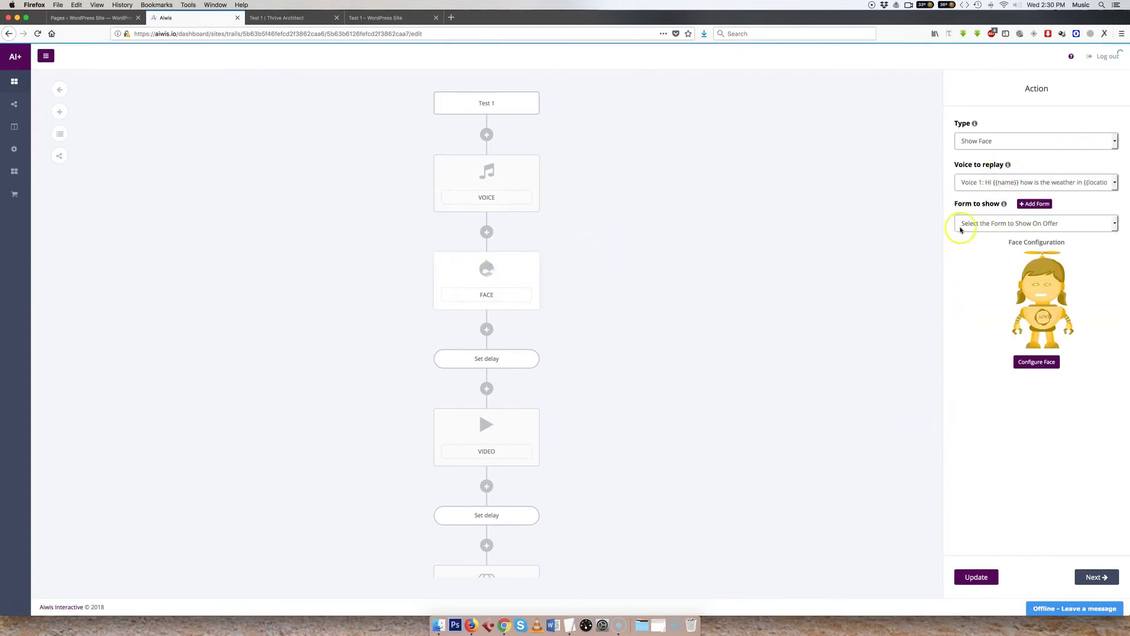
click(497, 362)
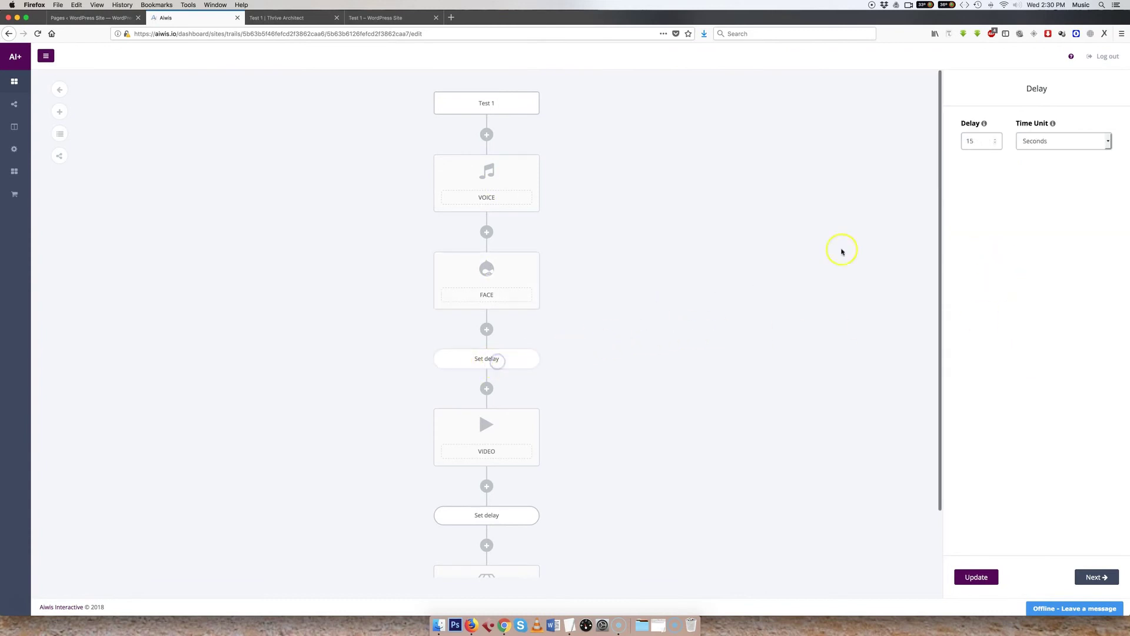
click(502, 434)
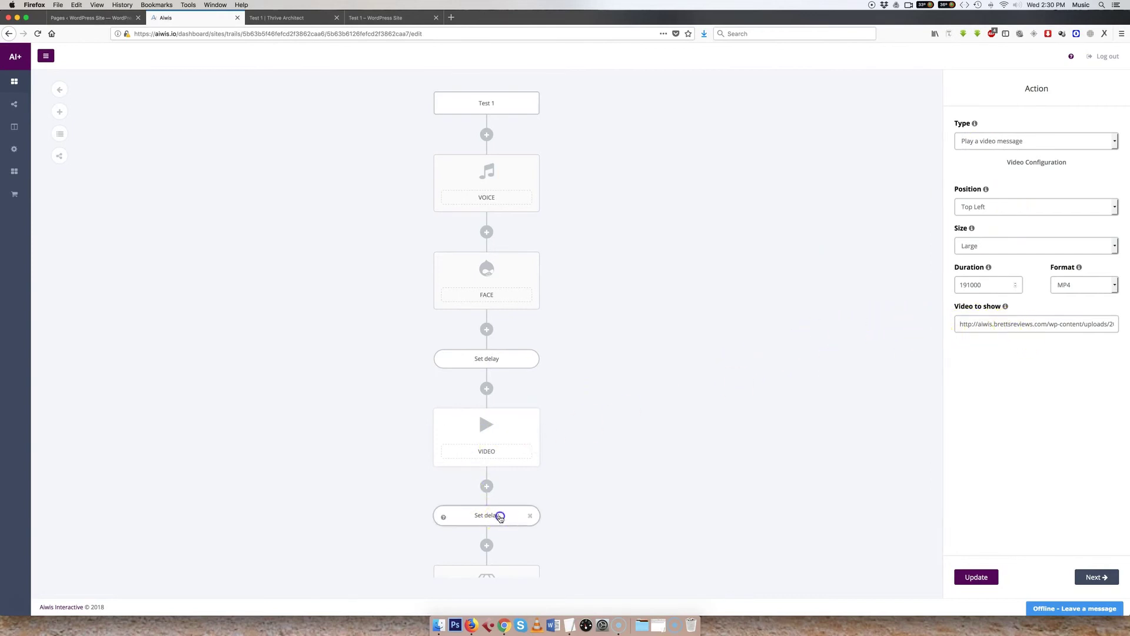
click(500, 515)
scroll(673, 413, down, 2)
click(487, 520)
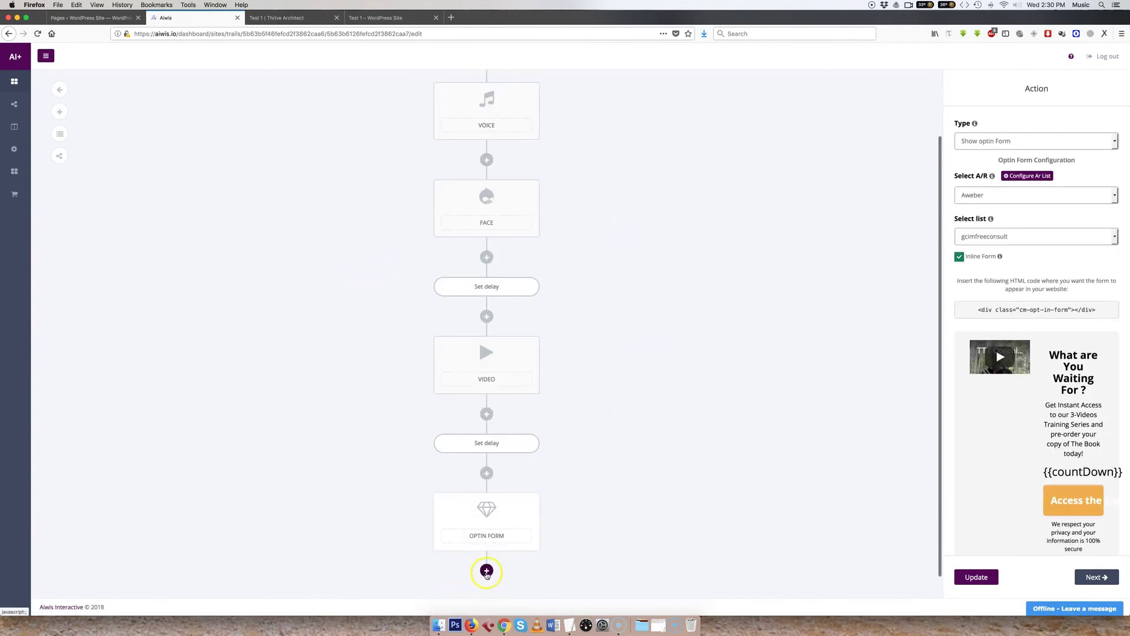
Add a condition step after the optin form and look through the available condition types without choosing one.
click(486, 571)
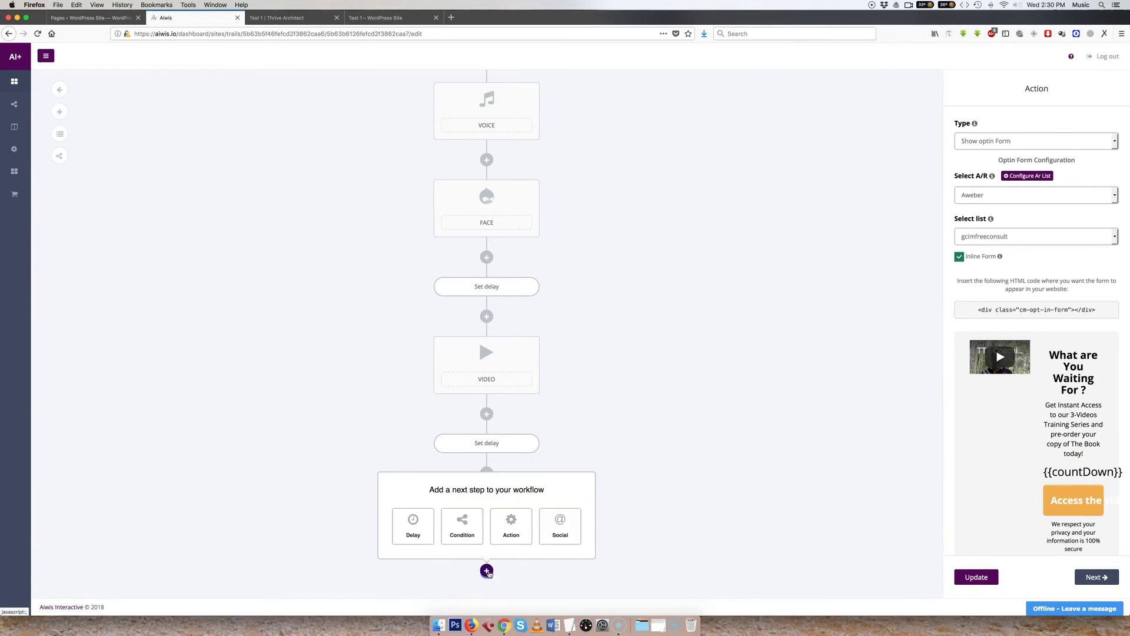
click(466, 527)
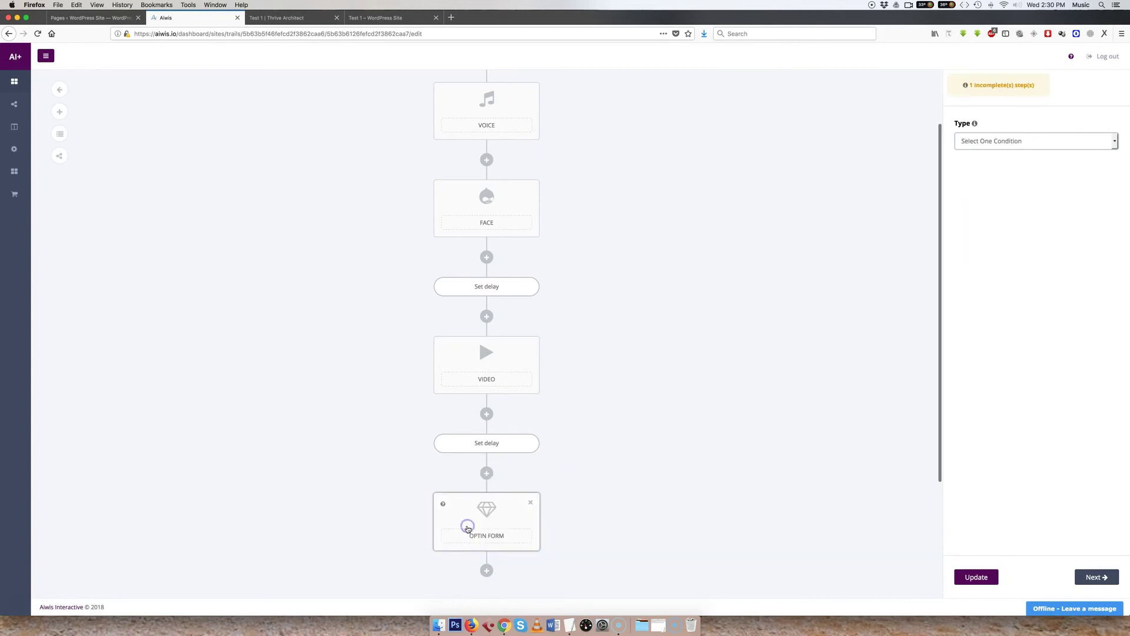
click(995, 141)
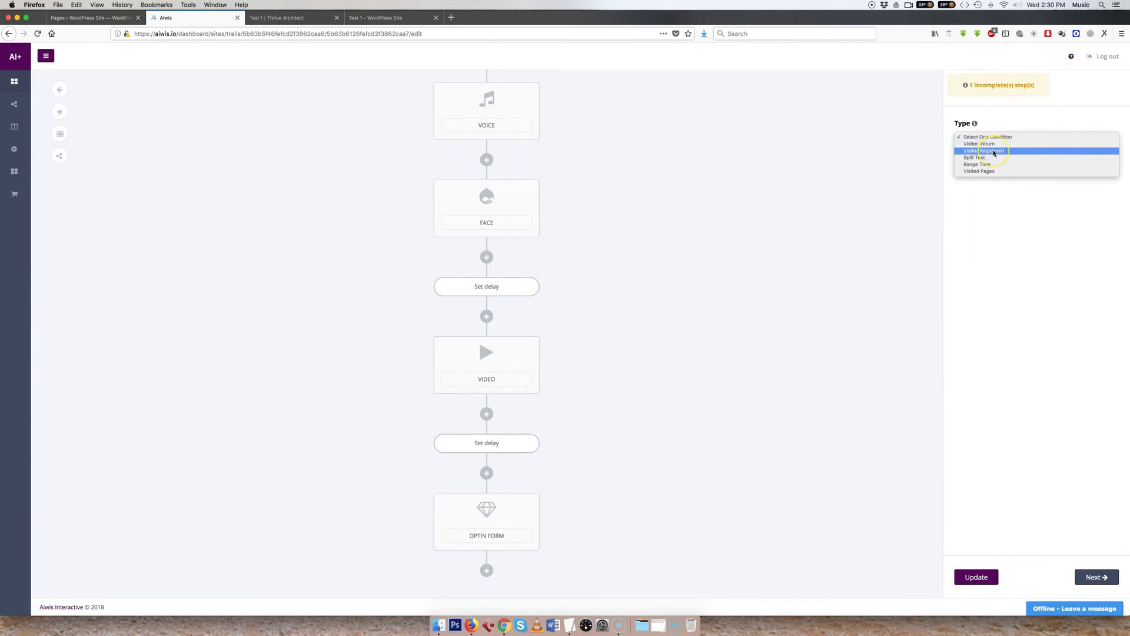
click(982, 158)
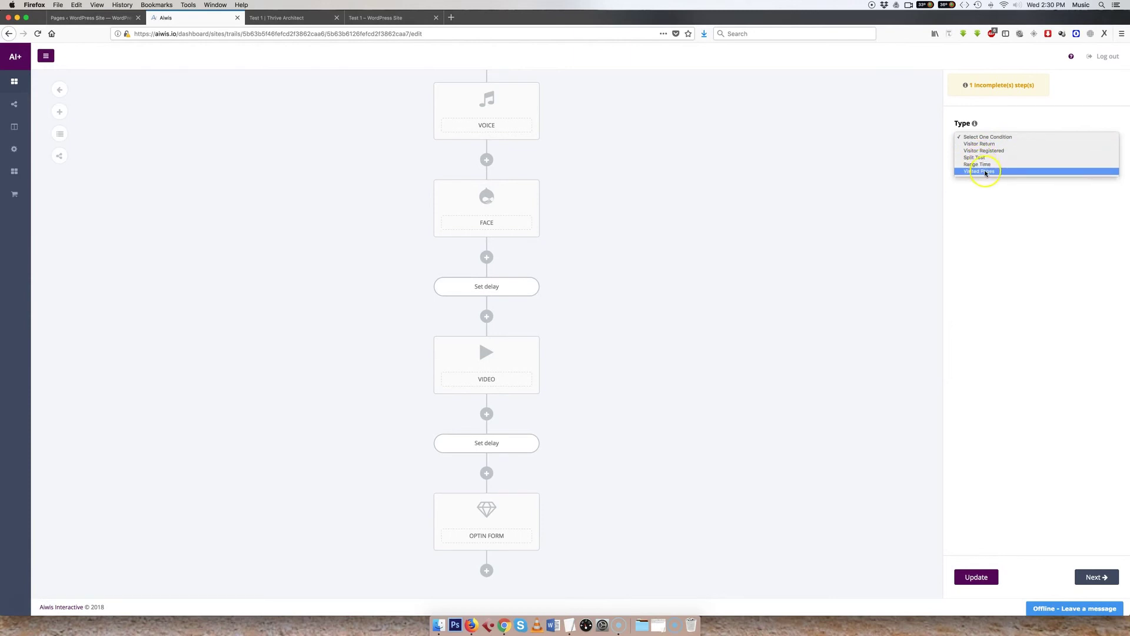
click(894, 204)
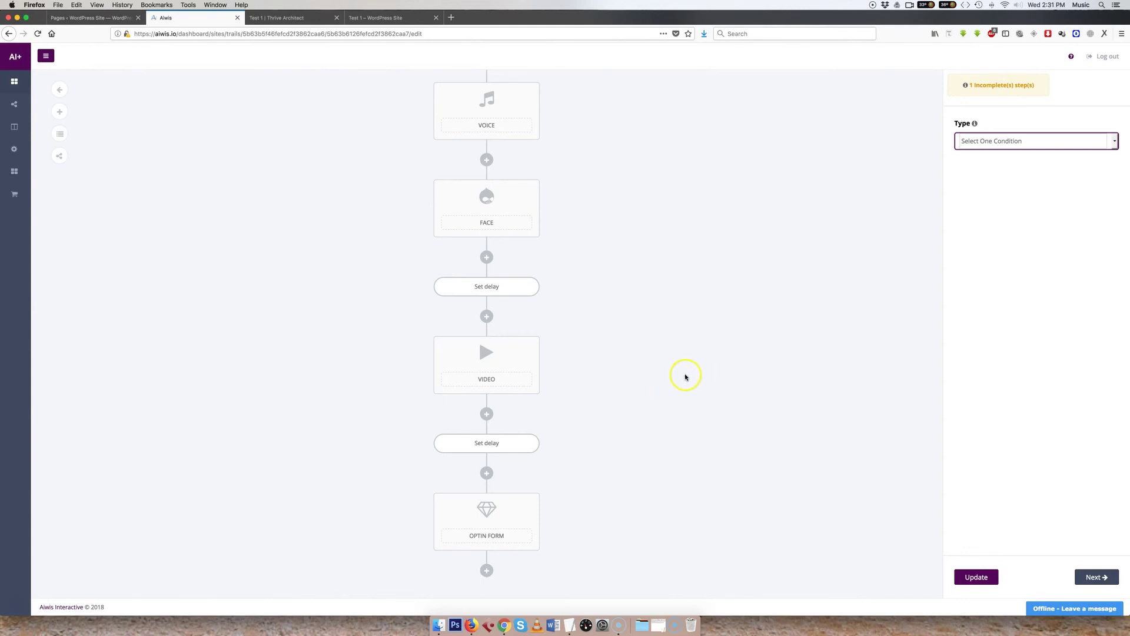
Add a social step after the optin form and look through its social network choices, leaving Facebook selected.
click(486, 570)
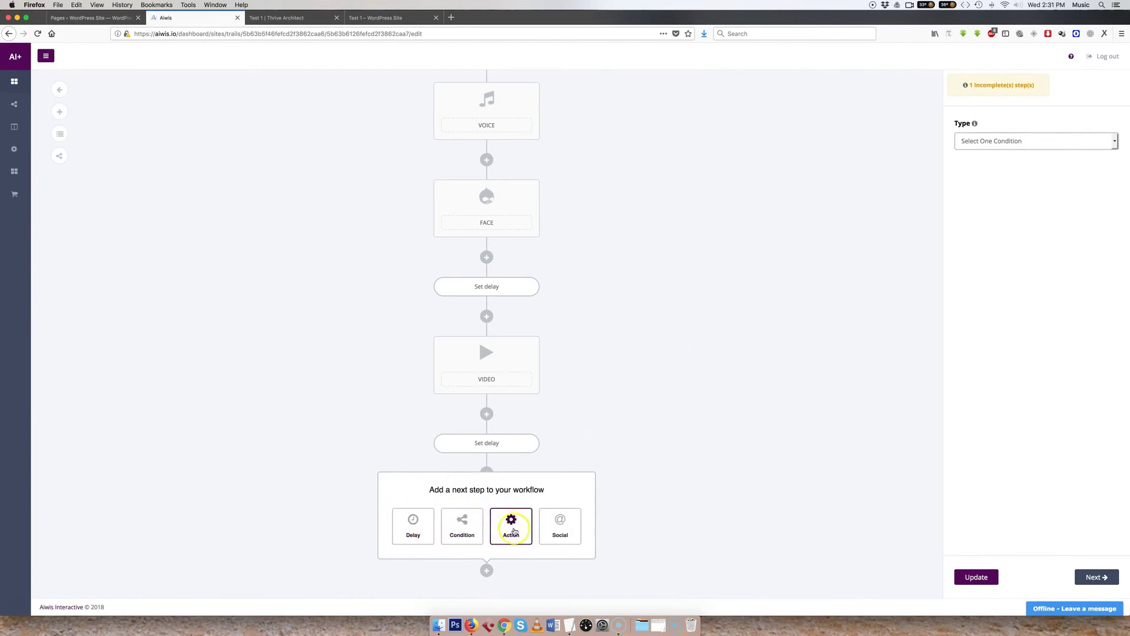
click(562, 526)
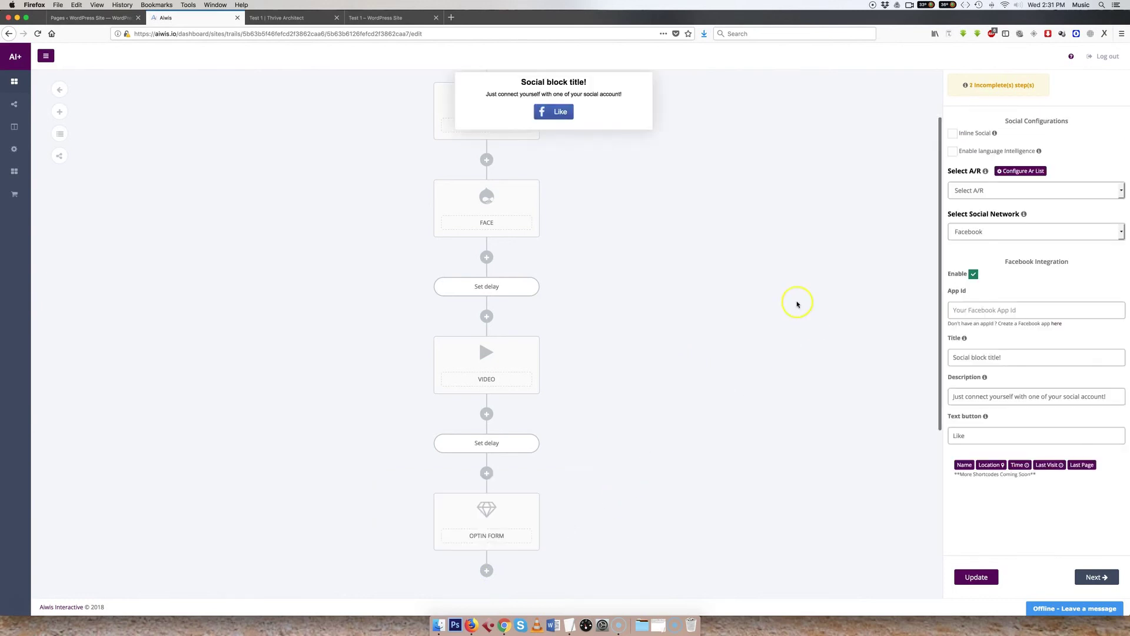
click(980, 233)
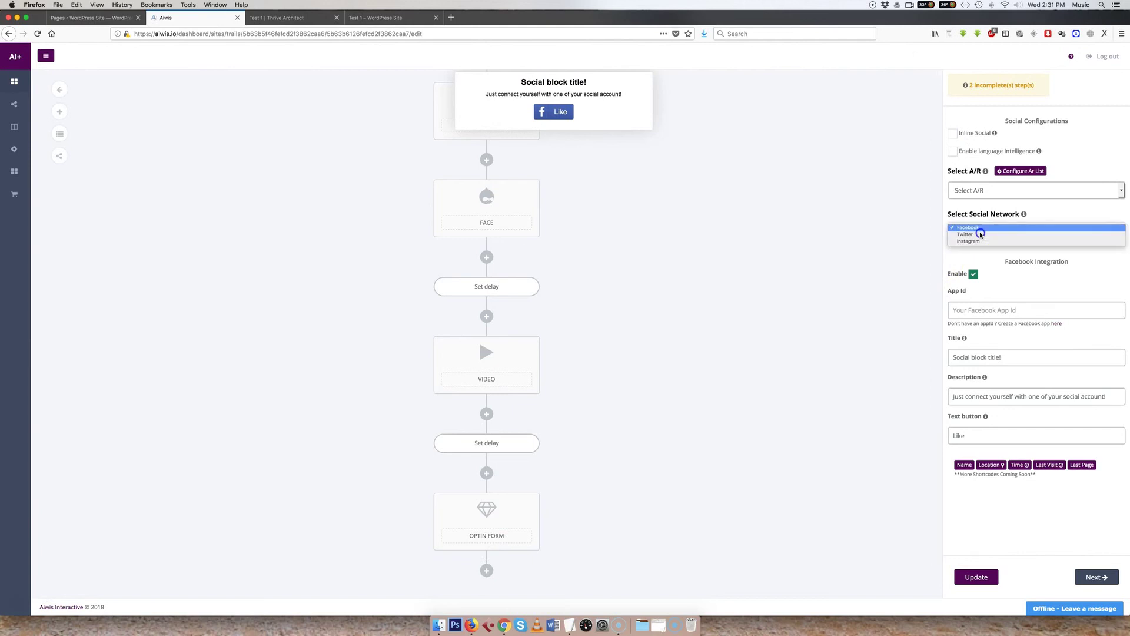
click(872, 251)
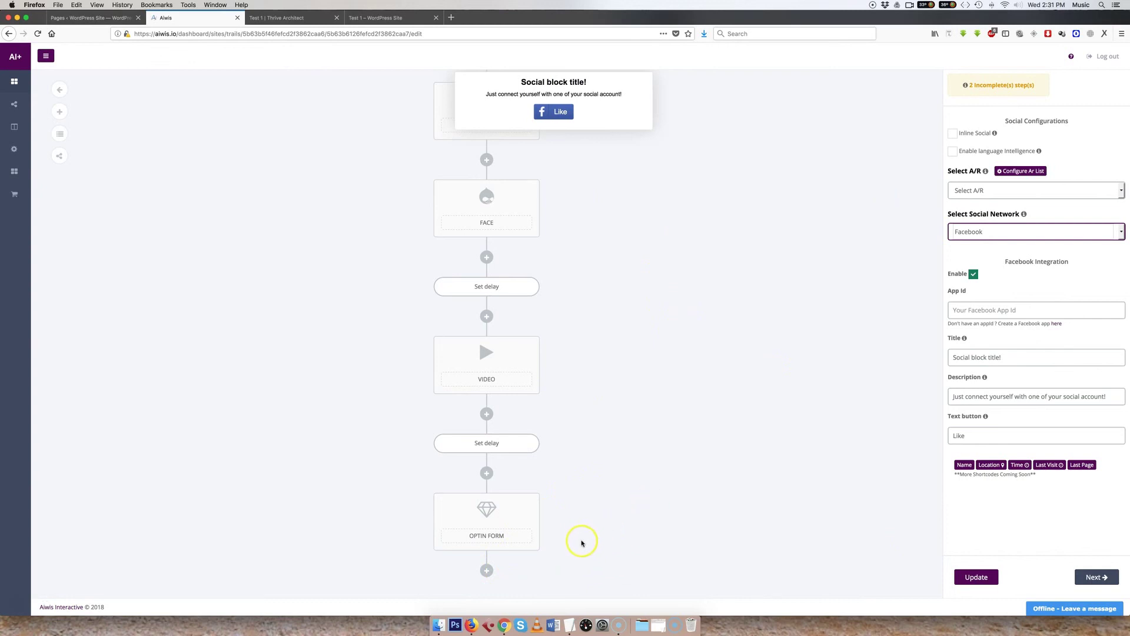
click(487, 571)
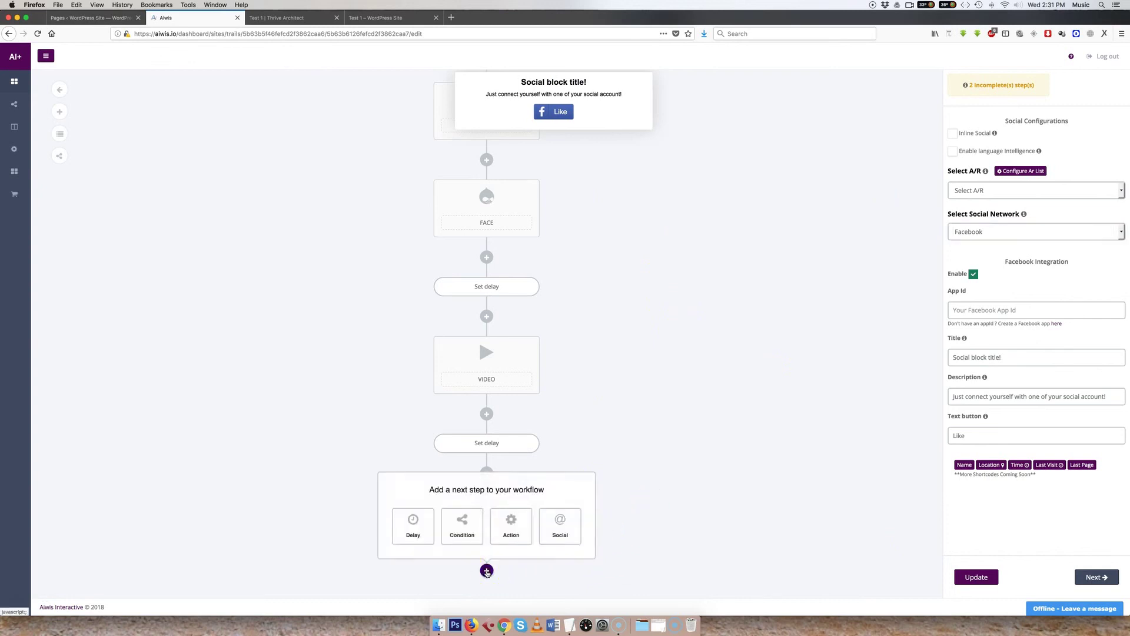
click(710, 459)
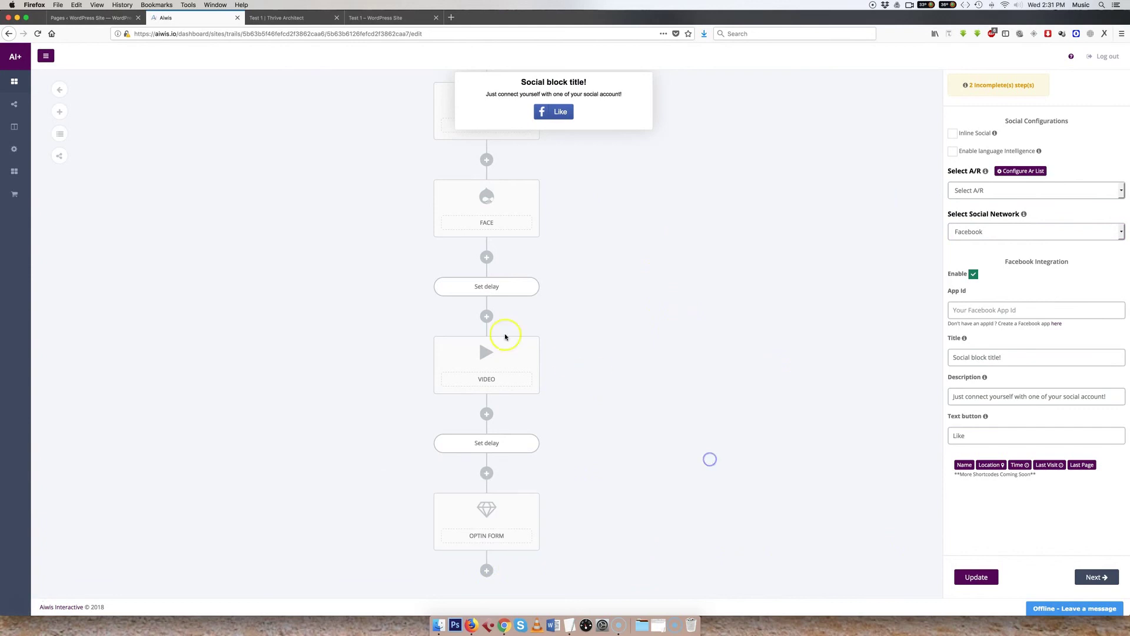